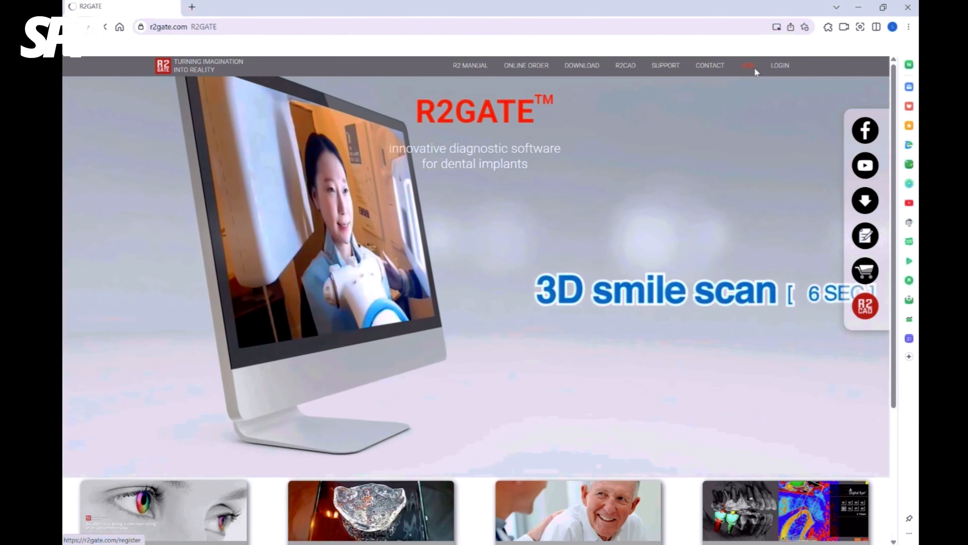
# Begin the R2GATE membership sign-up as a Dental Clinician, agreeing to the Terms and Conditions and the Privacy Notice.
pyautogui.click(754, 67)
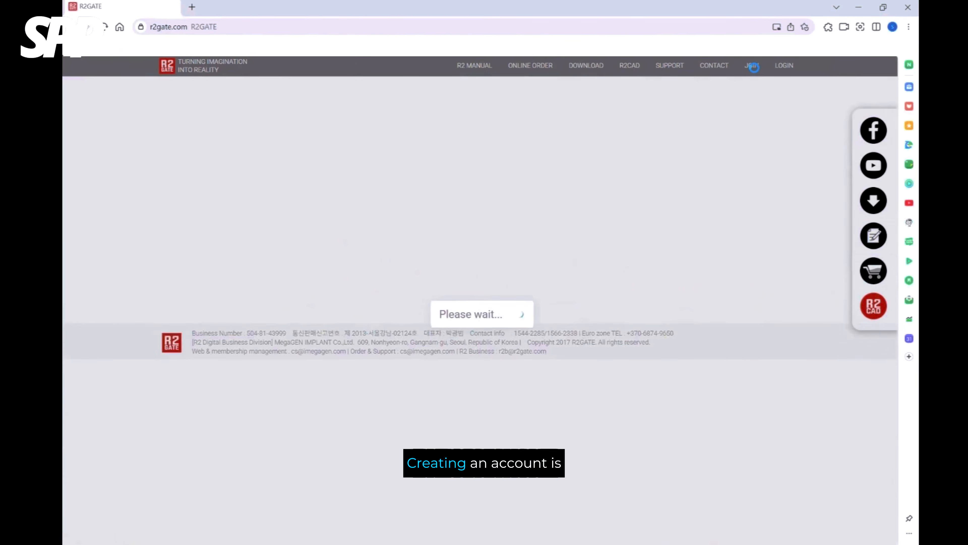
pyautogui.click(475, 229)
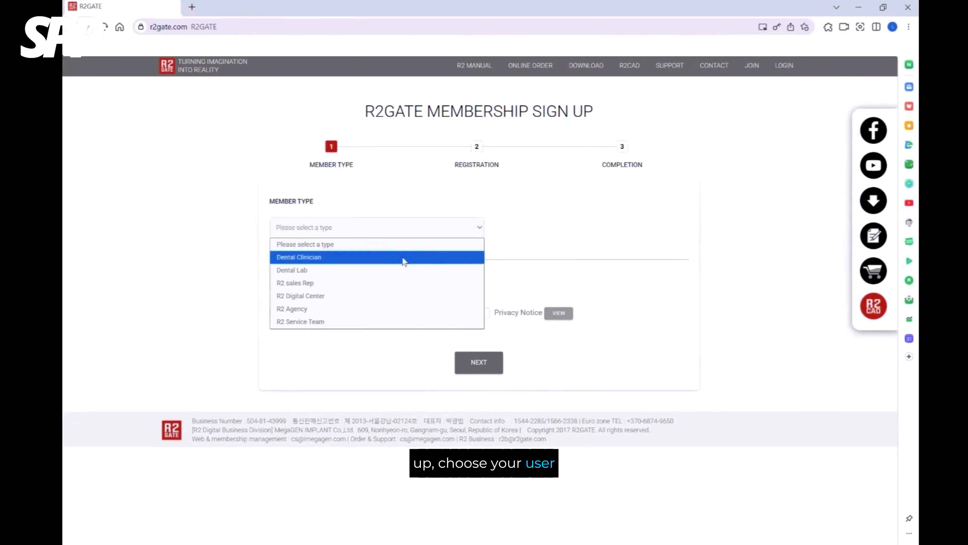
pyautogui.click(403, 258)
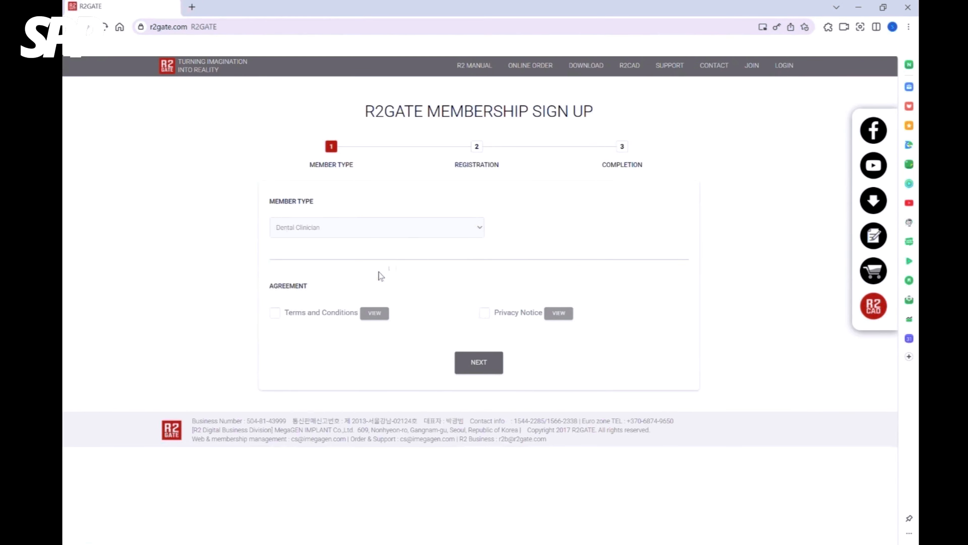
pyautogui.click(273, 315)
pyautogui.click(484, 315)
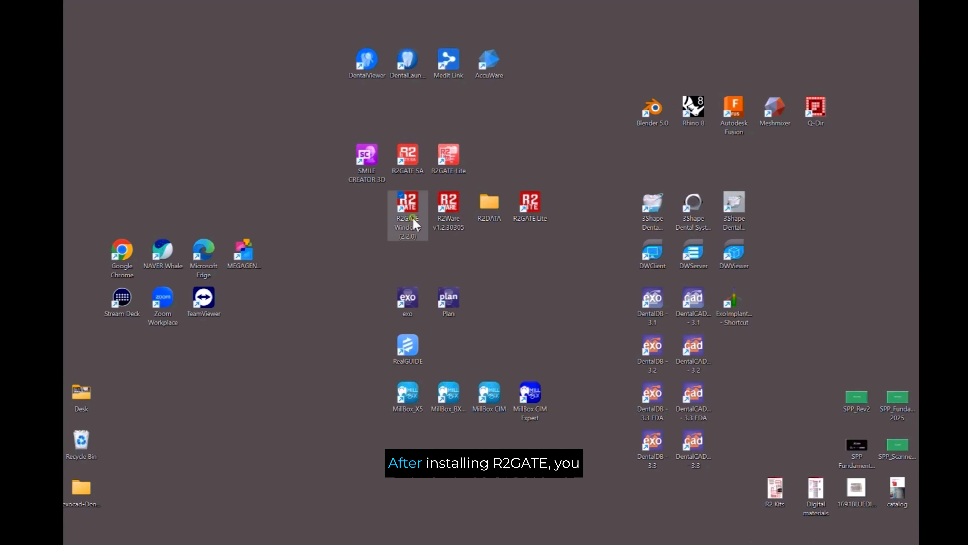
# Look into the R2DATA folder on the desktop to examine the patient folders, and close it.
pyautogui.click(455, 219)
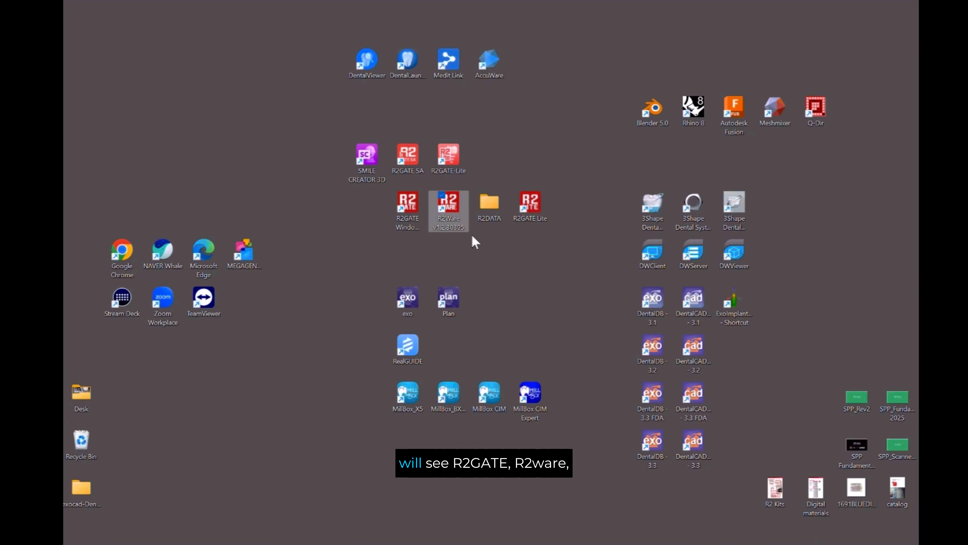
pyautogui.click(492, 216)
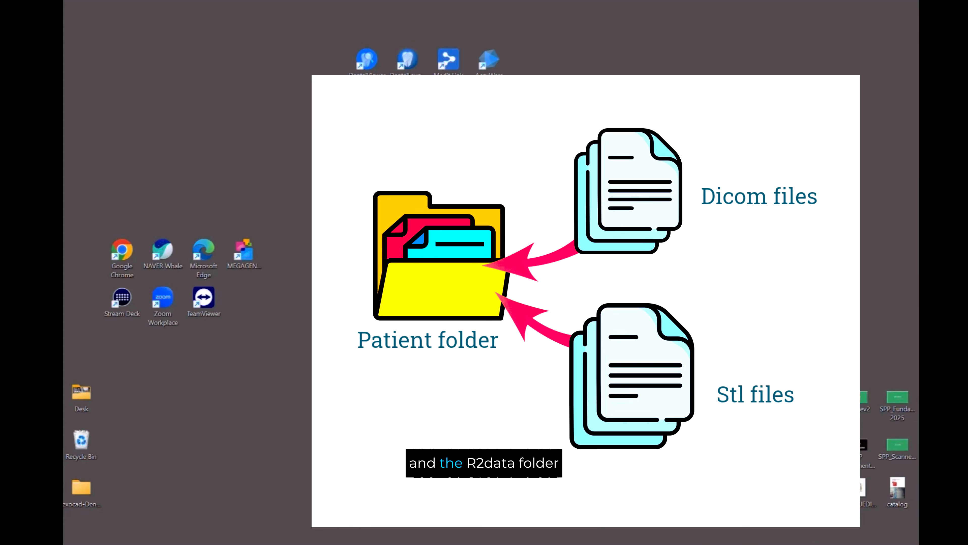
pyautogui.doubleClick(492, 214)
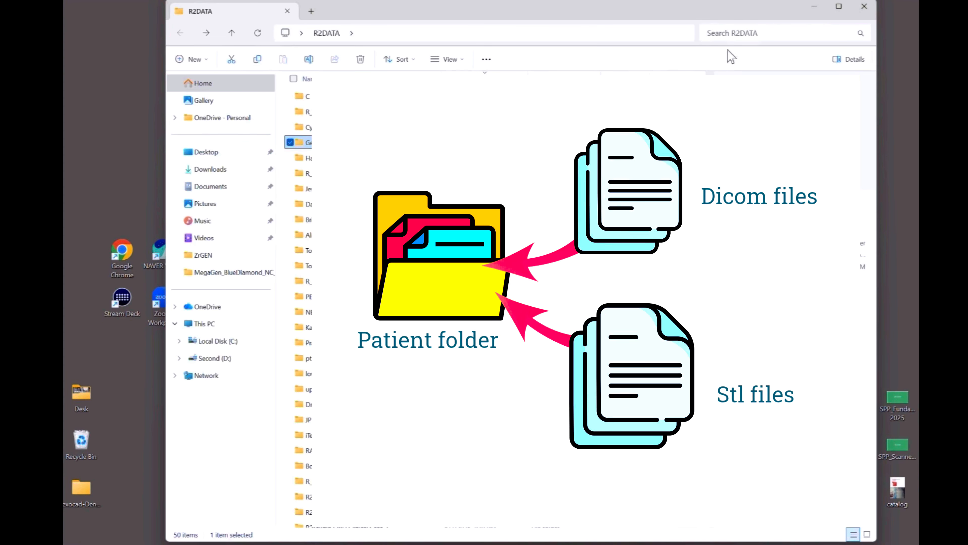
pyautogui.click(864, 6)
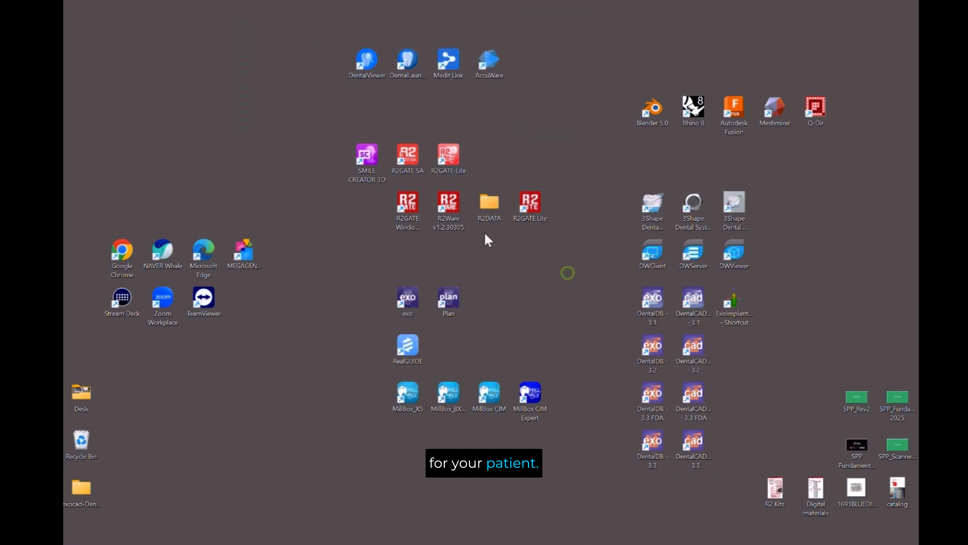
# Launch R2GATE Windows from the desktop and log in with the remembered account.
pyautogui.doubleClick(404, 224)
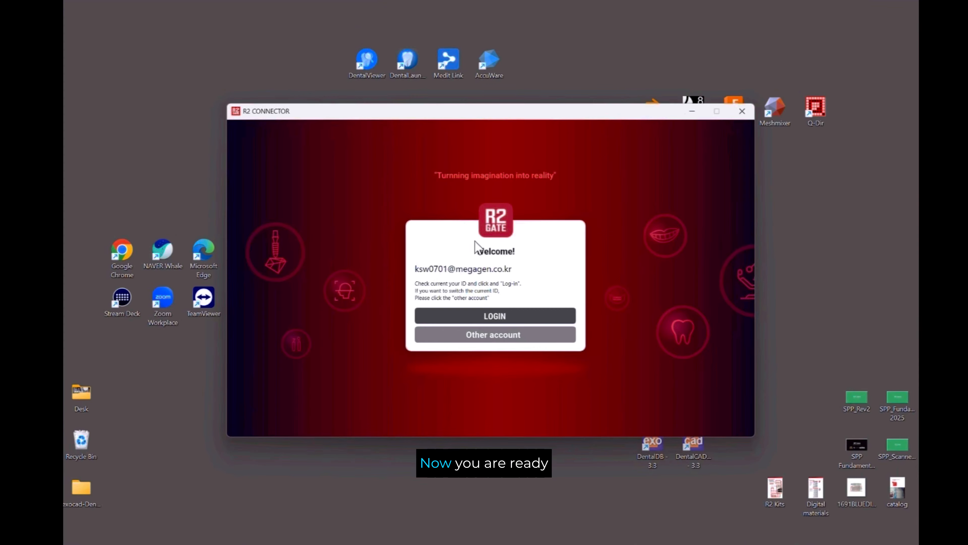
pyautogui.click(515, 316)
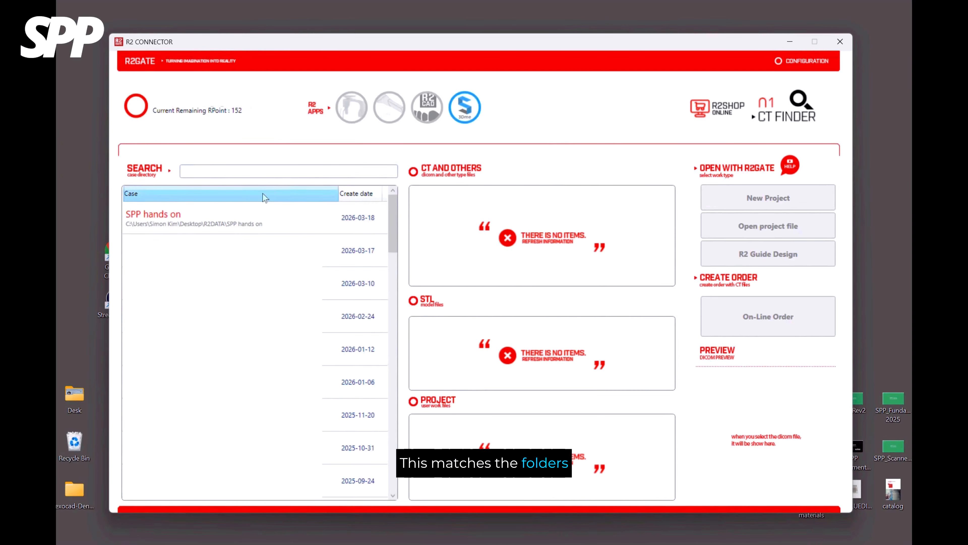
# Create a new project named SPP for the case SPP hands on and start R2GATE with it.
pyautogui.click(178, 225)
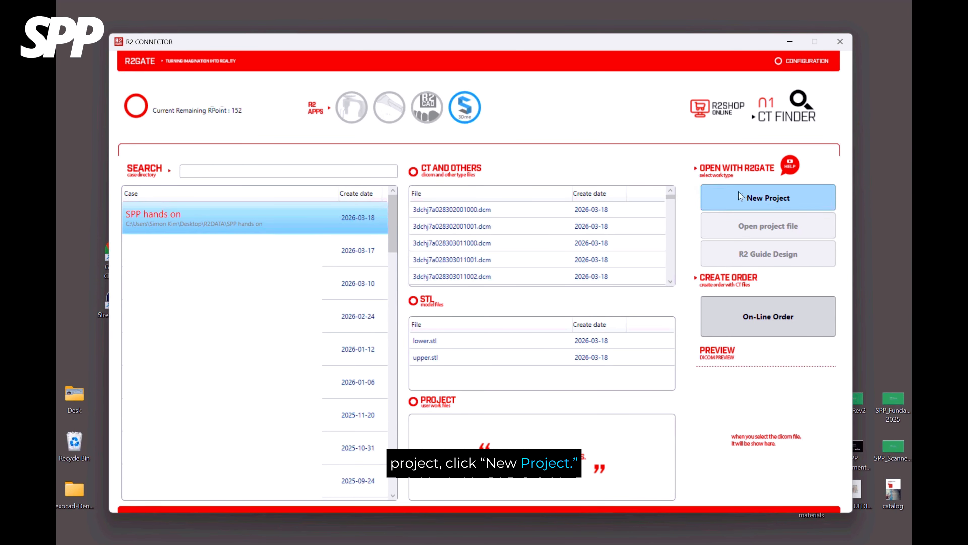
pyautogui.click(766, 200)
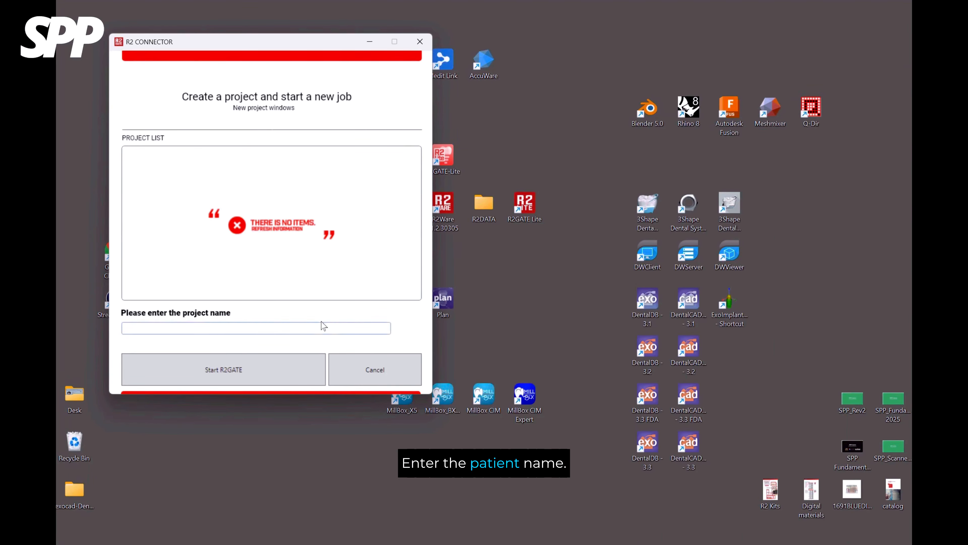
pyautogui.write('SPP')
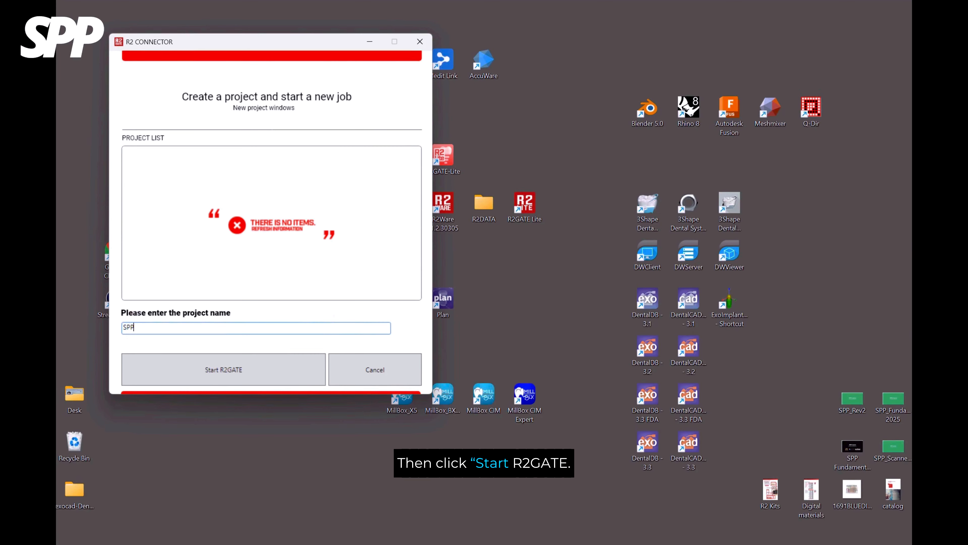
pyautogui.click(240, 368)
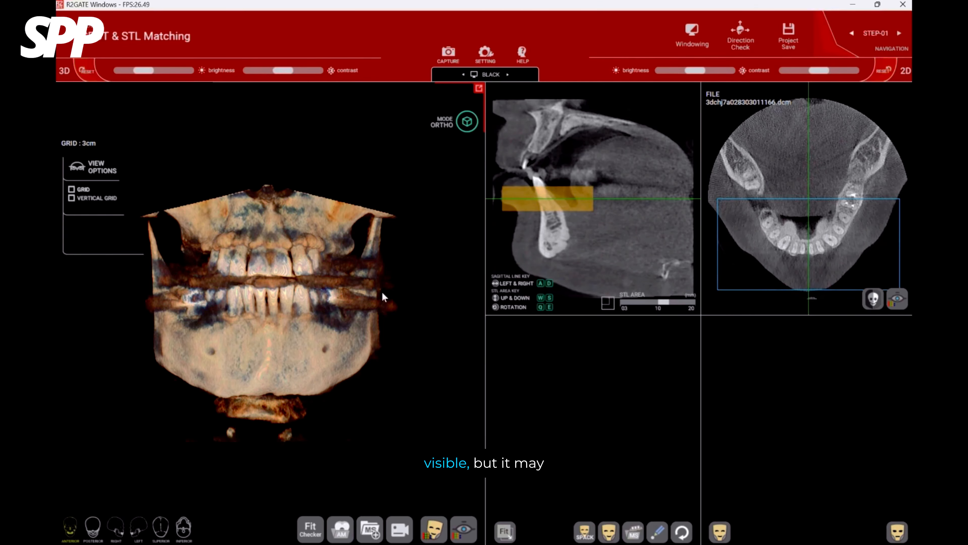
# Open the CT windowing settings and move the axial slice down to the anterior mandible as the reference level.
pyautogui.moveTo(384, 296); pyautogui.dragTo(415, 315)
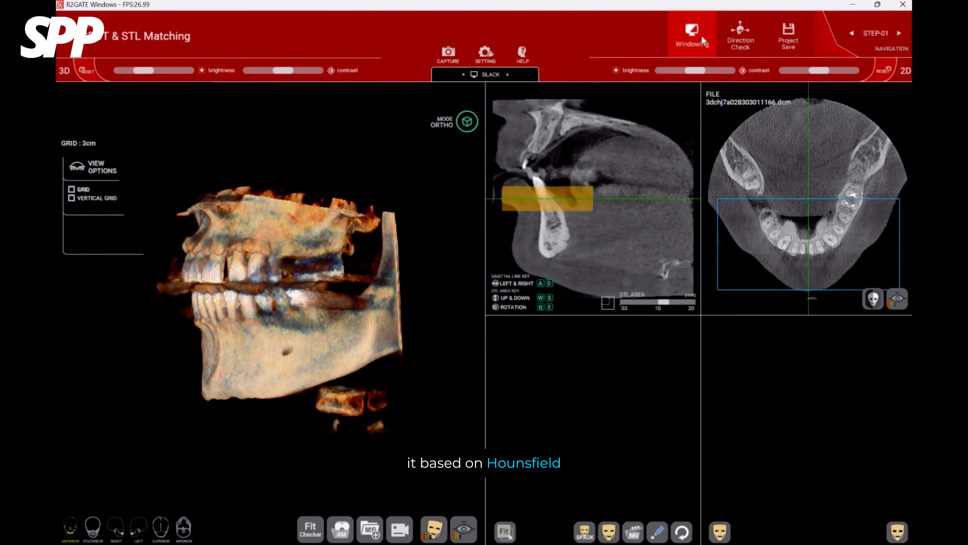
pyautogui.click(696, 49)
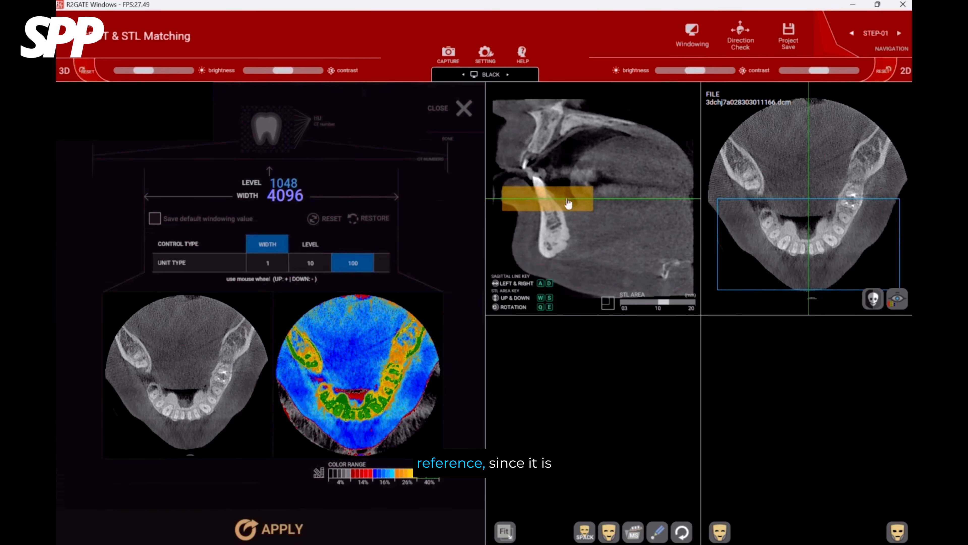
pyautogui.moveTo(546, 199); pyautogui.dragTo(549, 242)
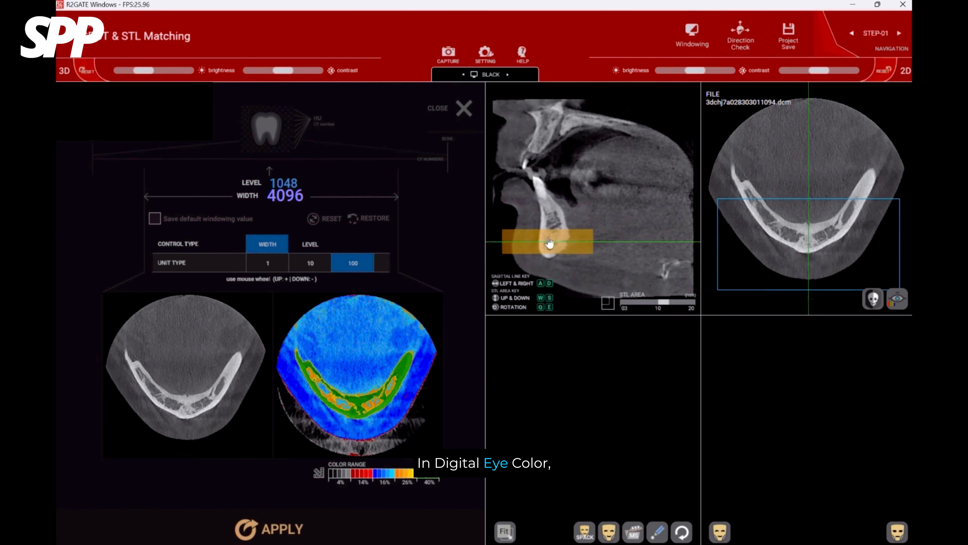
pyautogui.moveTo(572, 243); pyautogui.dragTo(572, 239)
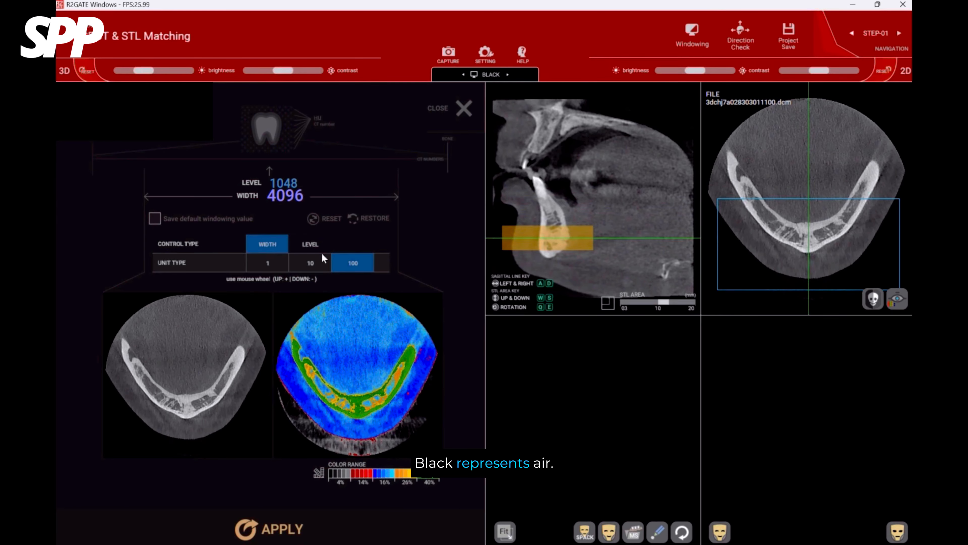
# Set the windowing level to 1748 in steps of 100, using the anterior mandible as reference.
pyautogui.click(301, 243)
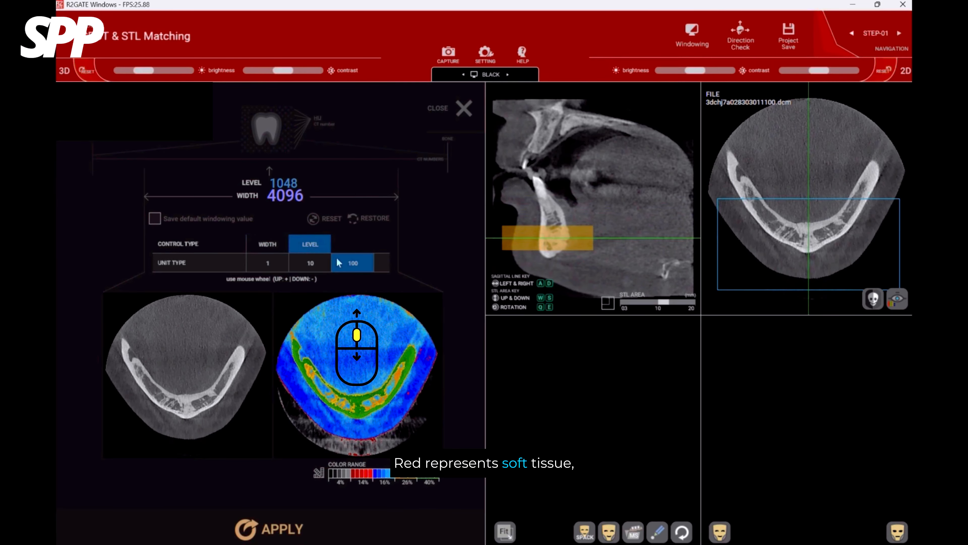
pyautogui.scroll(-2, 372, 364)
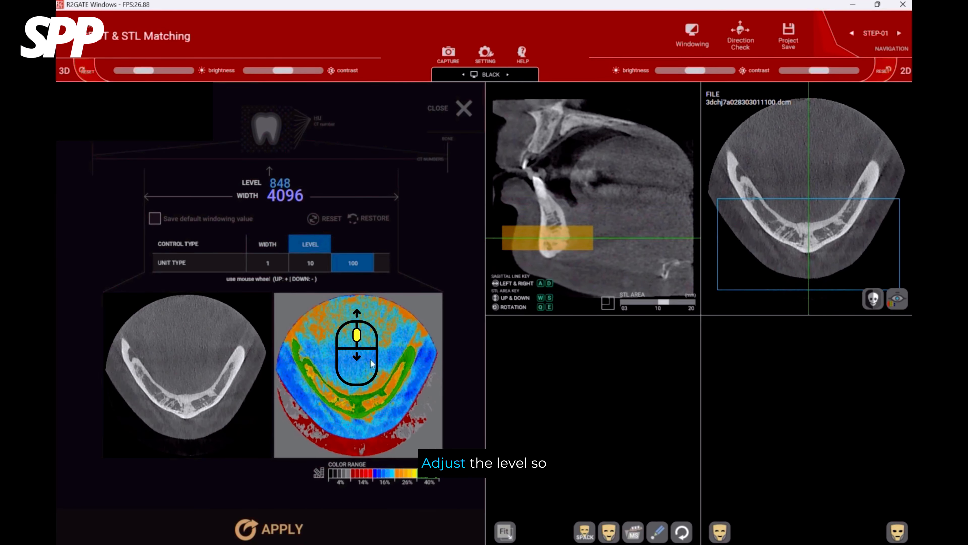
pyautogui.scroll(-17, 372, 363)
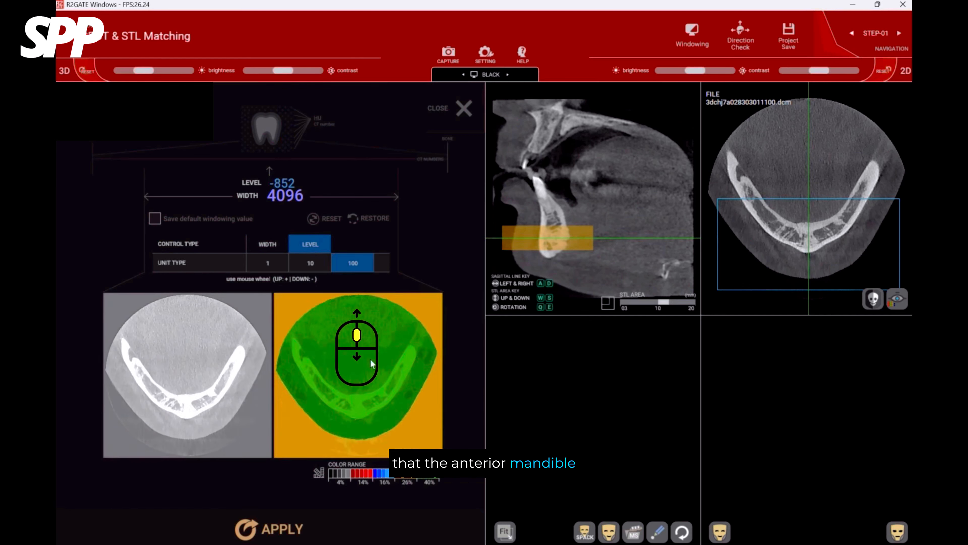
pyautogui.scroll(-5, 372, 364)
pyautogui.scroll(20, 372, 364)
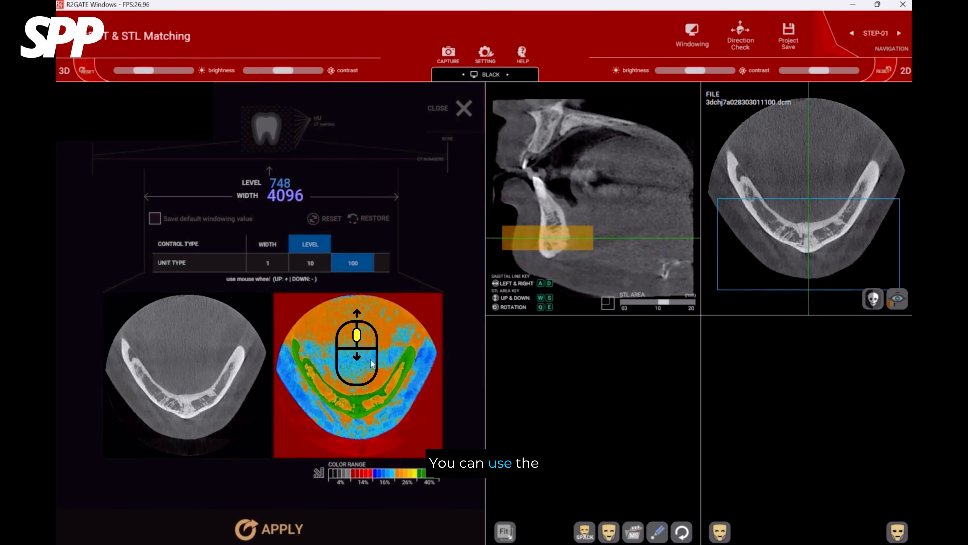
pyautogui.scroll(17, 370, 362)
pyautogui.scroll(-3, 371, 363)
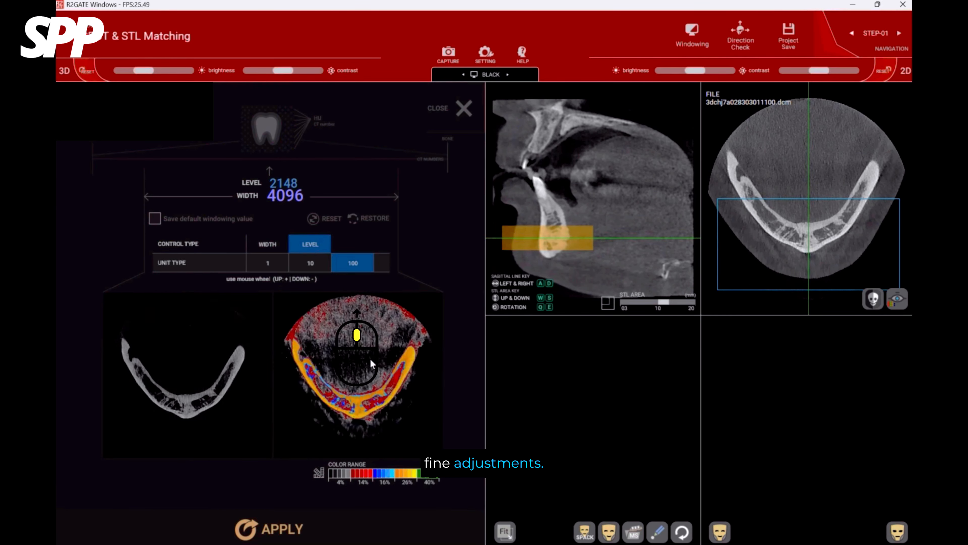
pyautogui.scroll(-4, 370, 359)
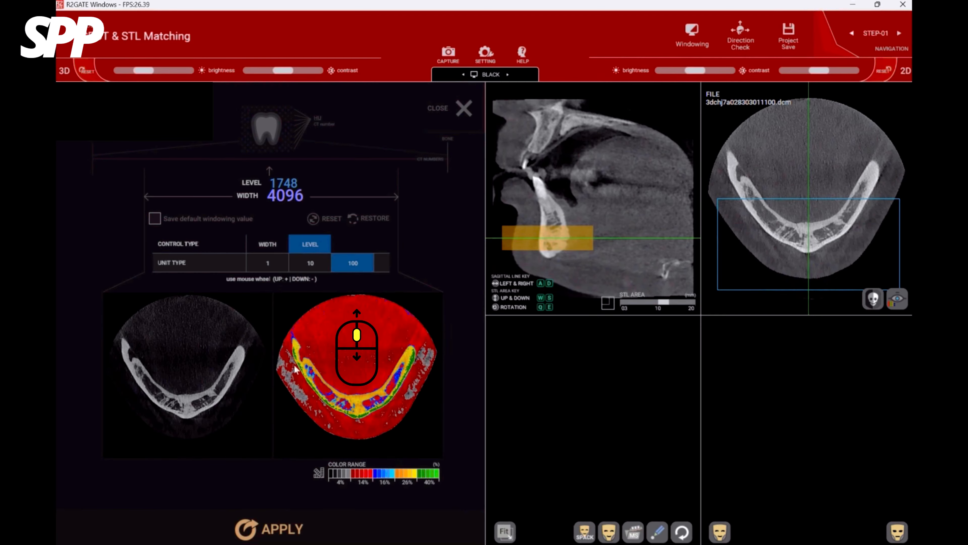
# Set the windowing width to 4396 in steps of 100, matching the colours to the soft tissue.
pyautogui.click(271, 246)
pyautogui.scroll(-1, 386, 346)
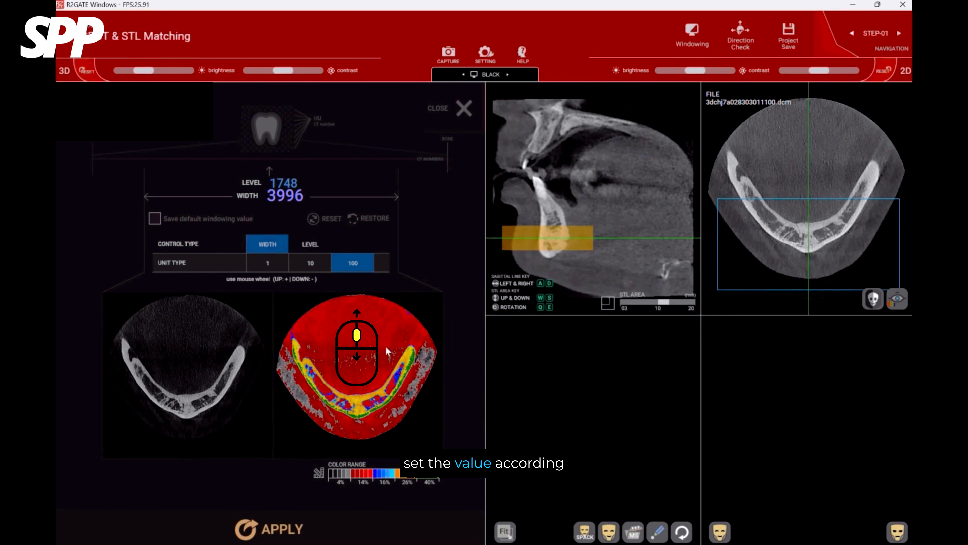
pyautogui.scroll(3, 386, 345)
pyautogui.scroll(1, 386, 345)
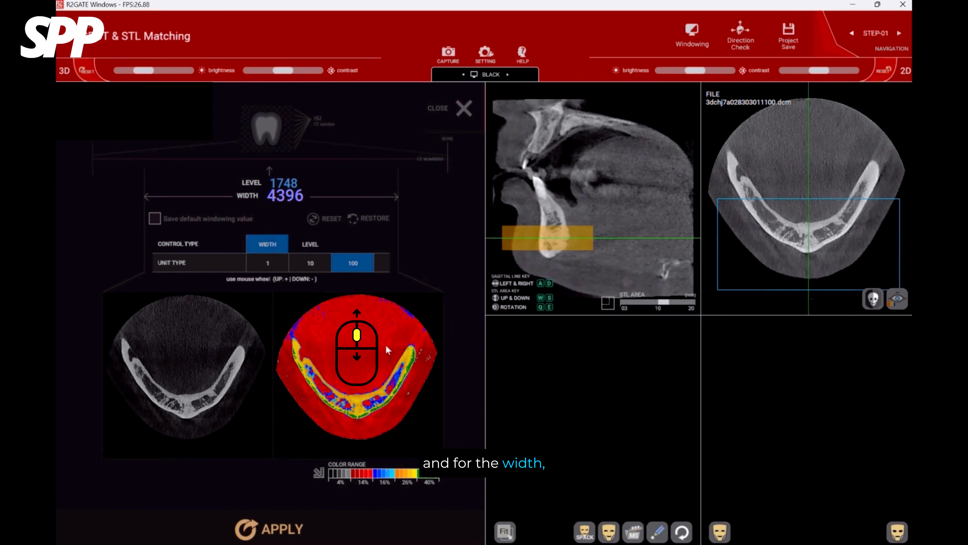
pyautogui.scroll(1, 386, 346)
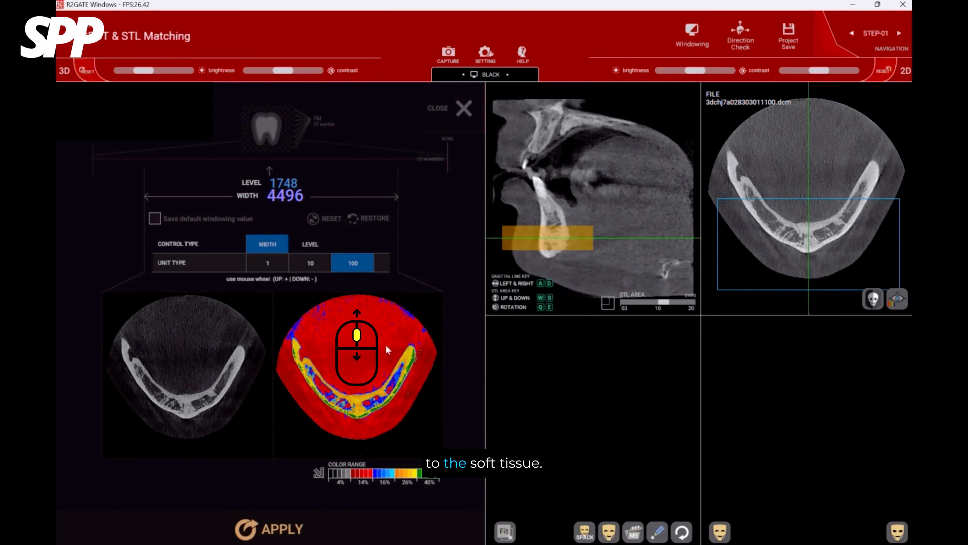
pyautogui.scroll(-1, 385, 343)
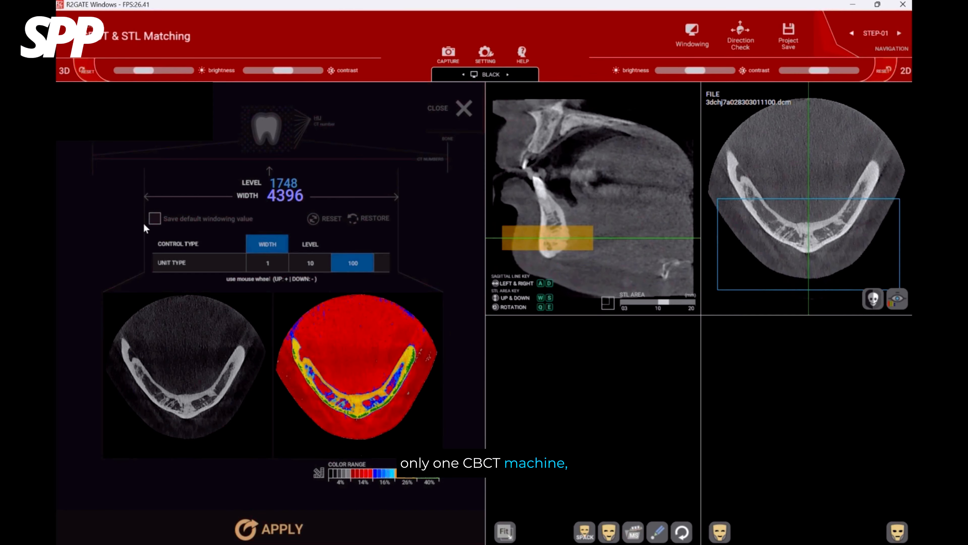
# Save the windowing values as the default and apply them to the CT.
pyautogui.click(160, 219)
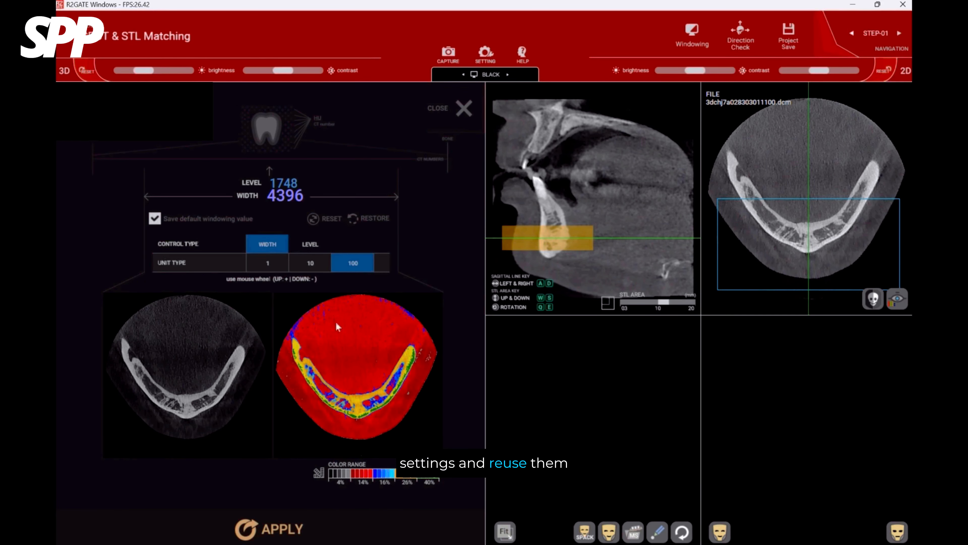
pyautogui.click(275, 531)
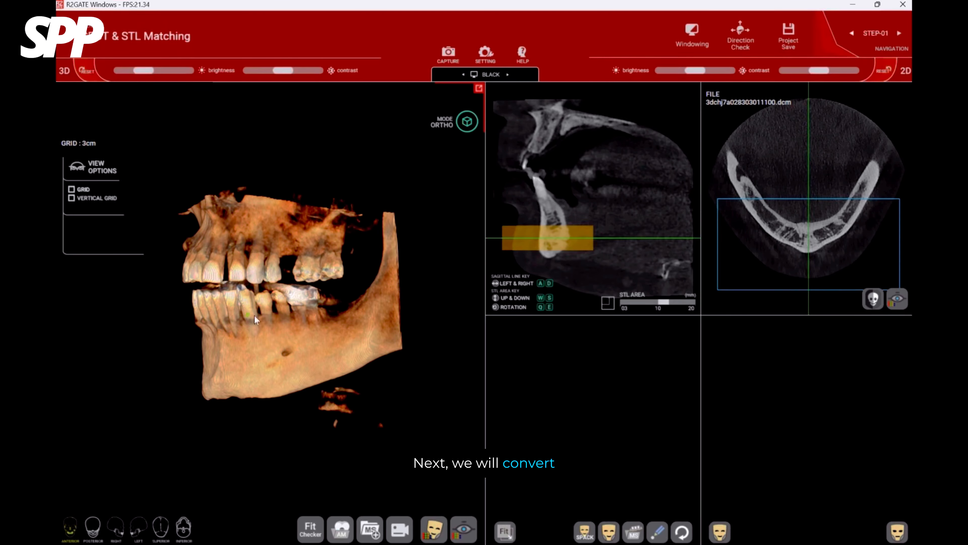
pyautogui.moveTo(254, 315); pyautogui.dragTo(202, 319)
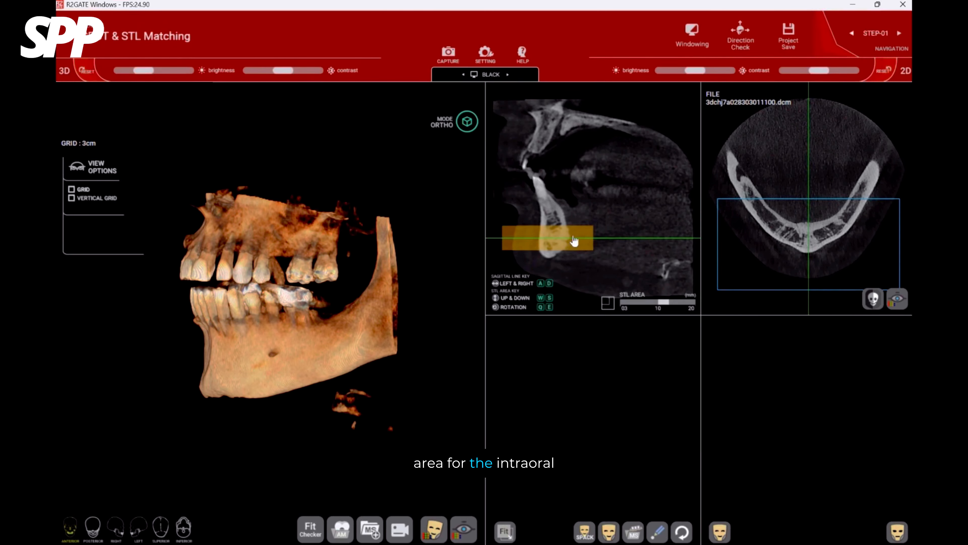
# Position the STL area over the lower teeth, set its height to 20 mm, and extend it backward while trimming excess space in front.
pyautogui.moveTo(574, 241); pyautogui.dragTo(586, 187)
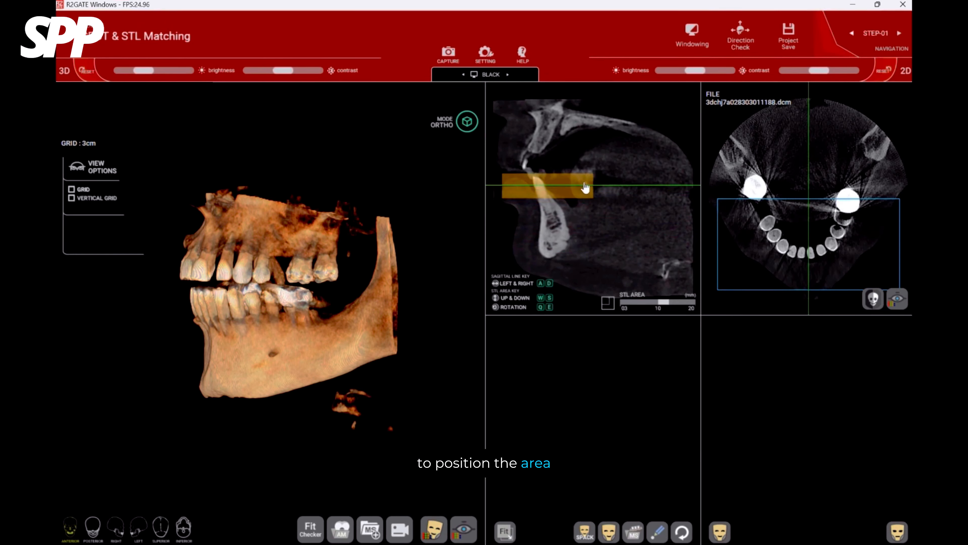
pyautogui.moveTo(663, 302); pyautogui.dragTo(691, 302)
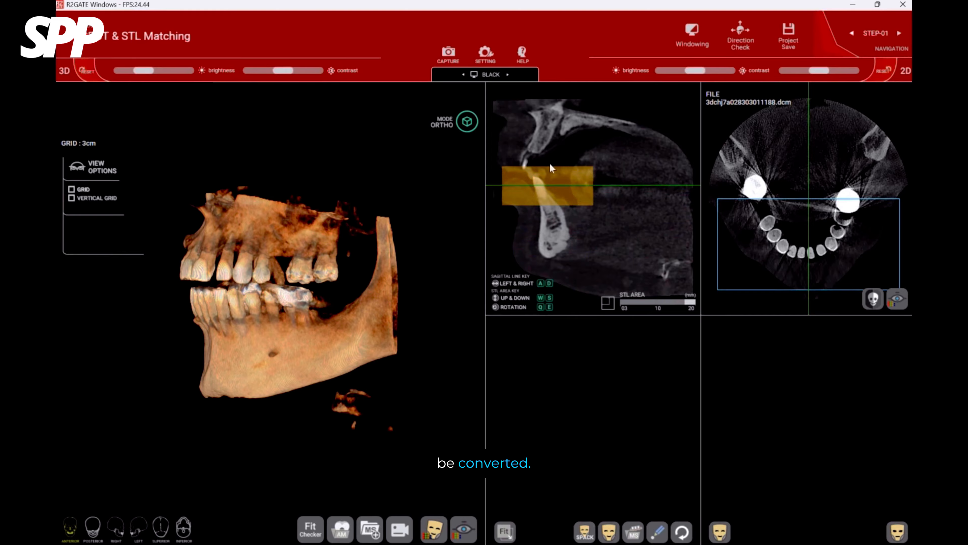
pyautogui.moveTo(788, 199); pyautogui.dragTo(787, 159)
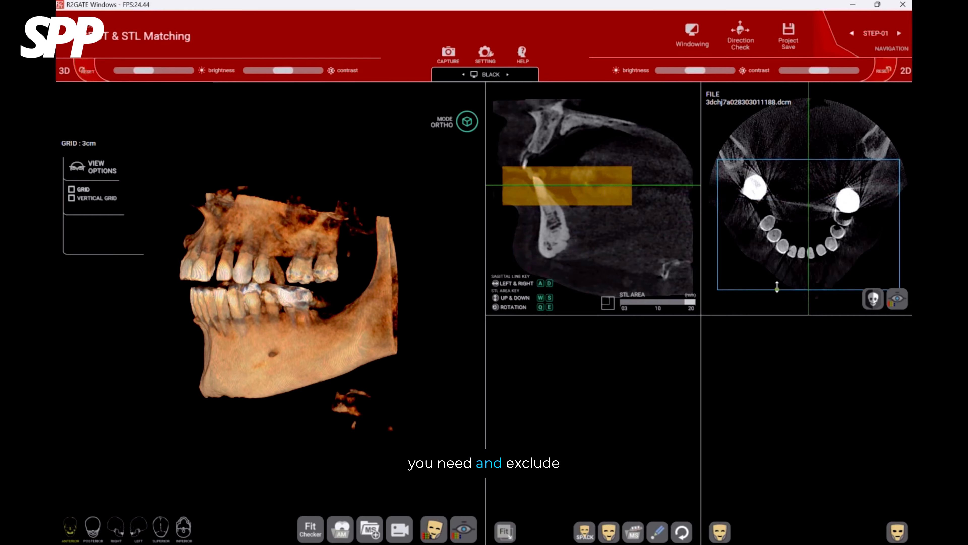
pyautogui.moveTo(779, 289); pyautogui.dragTo(779, 263)
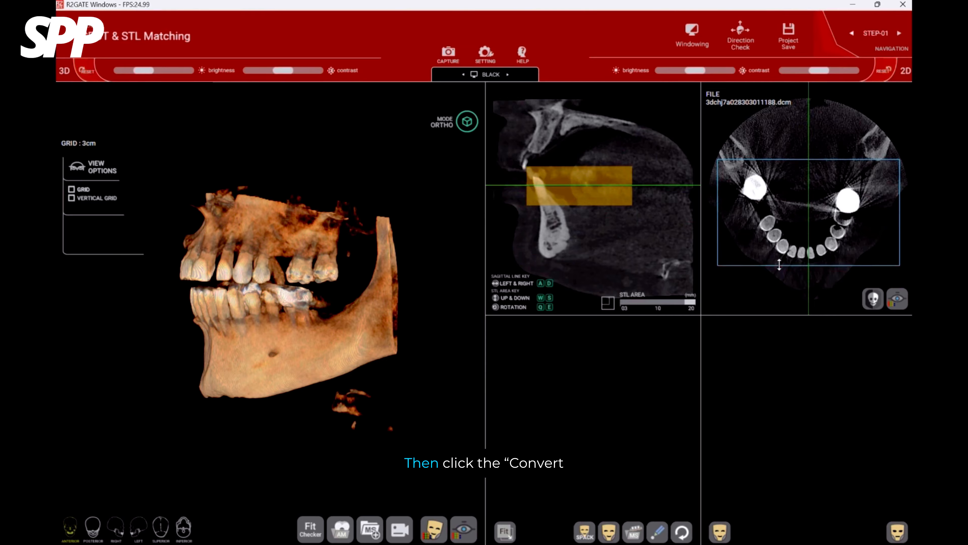
# Start the DICOM-to-STL conversion and try shifting and rotating the STL area around the lower teeth.
pyautogui.click(874, 299)
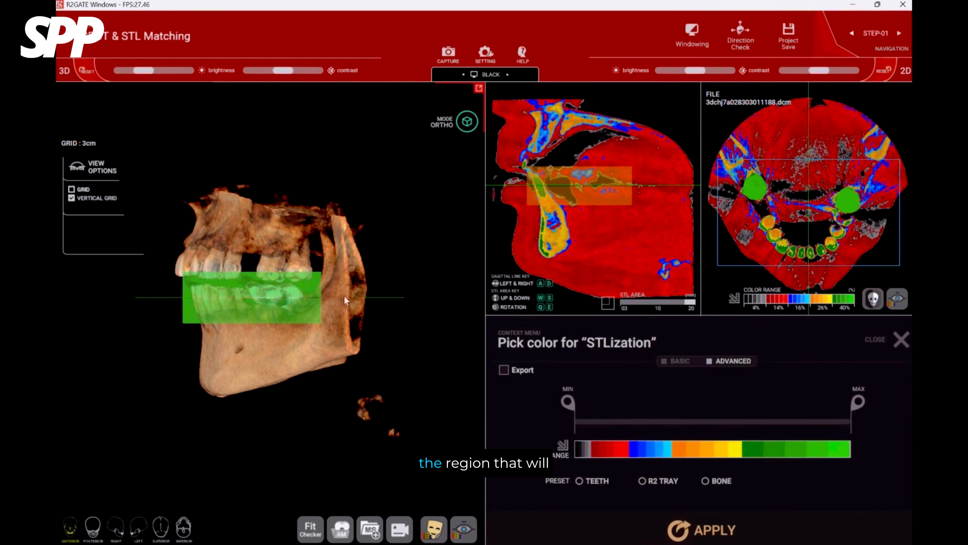
pyautogui.press('s')
pyautogui.press('w')
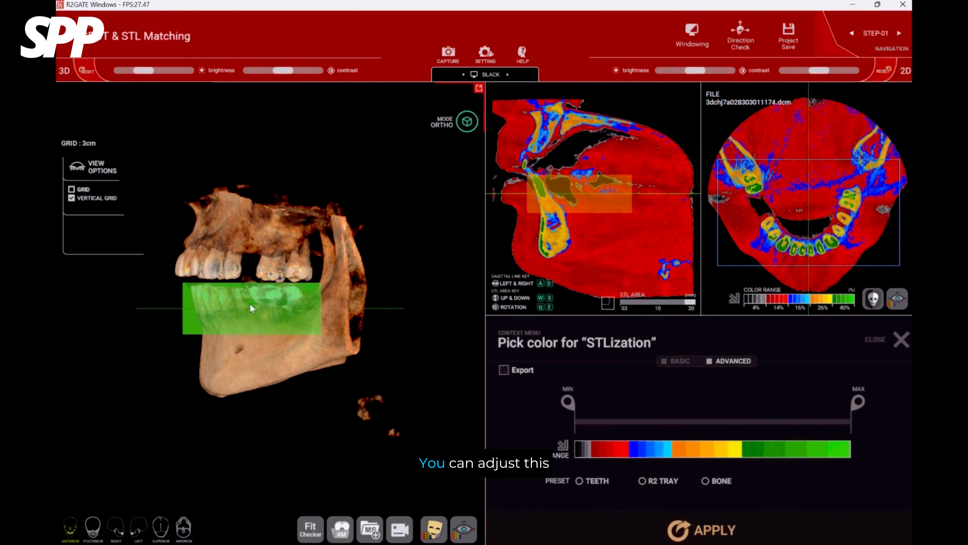
pyautogui.press('q')
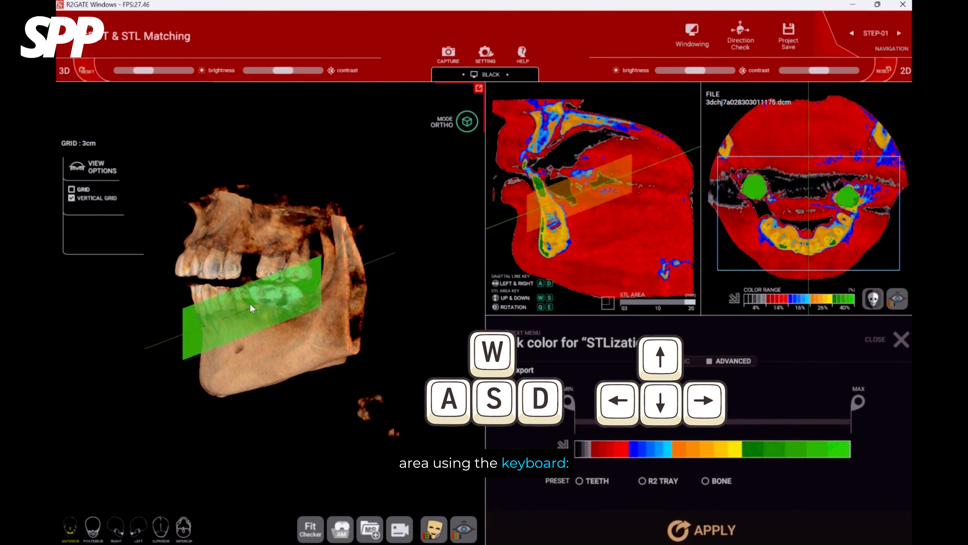
pyautogui.press('e')
pyautogui.press('e')
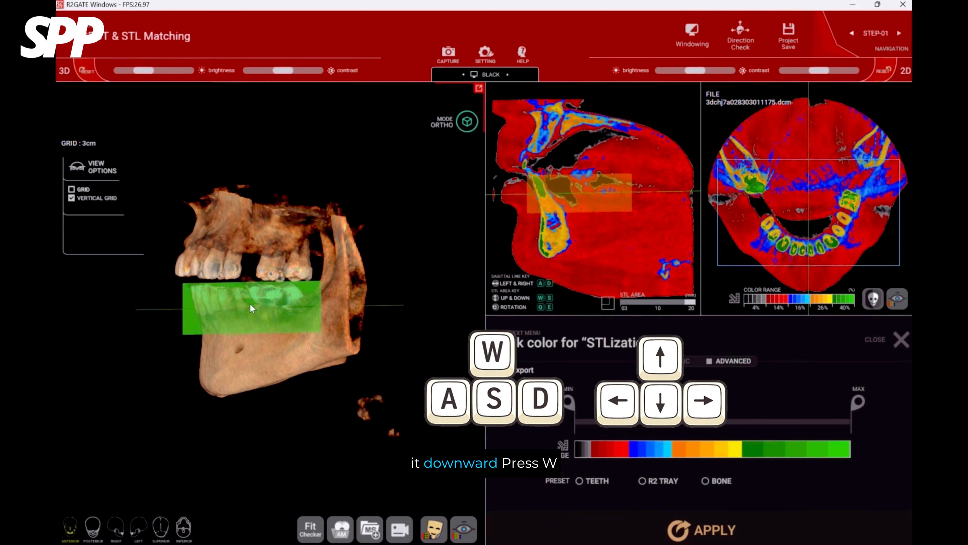
# Tilt the STL area slightly and raise it until it covers the whole lower dental arch.
pyautogui.press('q')
pyautogui.moveTo(249, 303); pyautogui.dragTo(221, 312)
pyautogui.press('w')
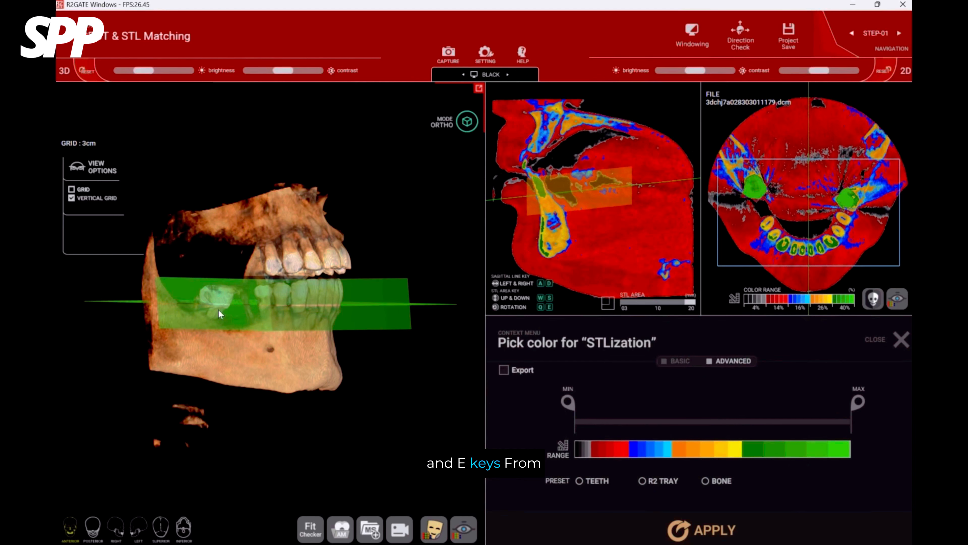
pyautogui.press('w')
pyautogui.moveTo(297, 323); pyautogui.dragTo(169, 317)
pyautogui.press('w')
pyautogui.press('w')
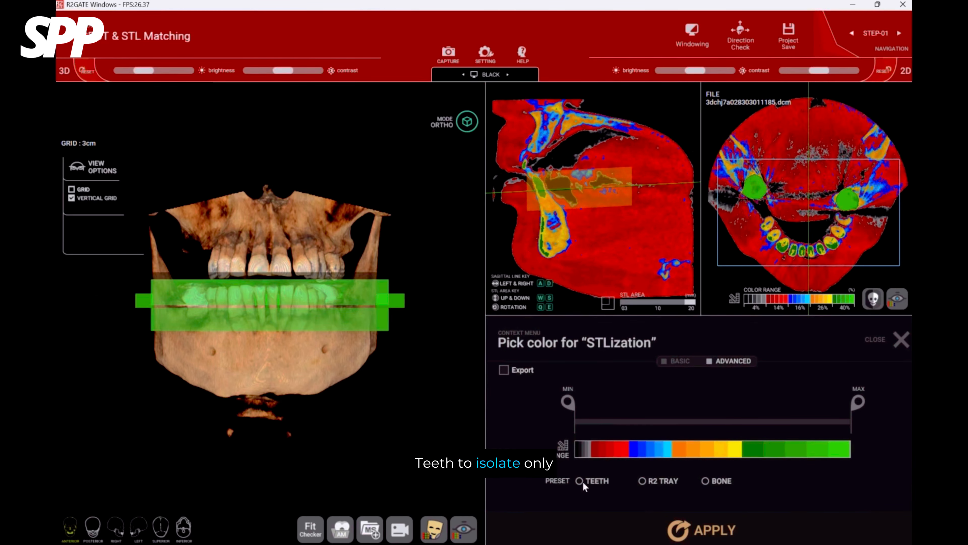
# Convert the defined area to STL using the Teeth preset.
pyautogui.click(580, 480)
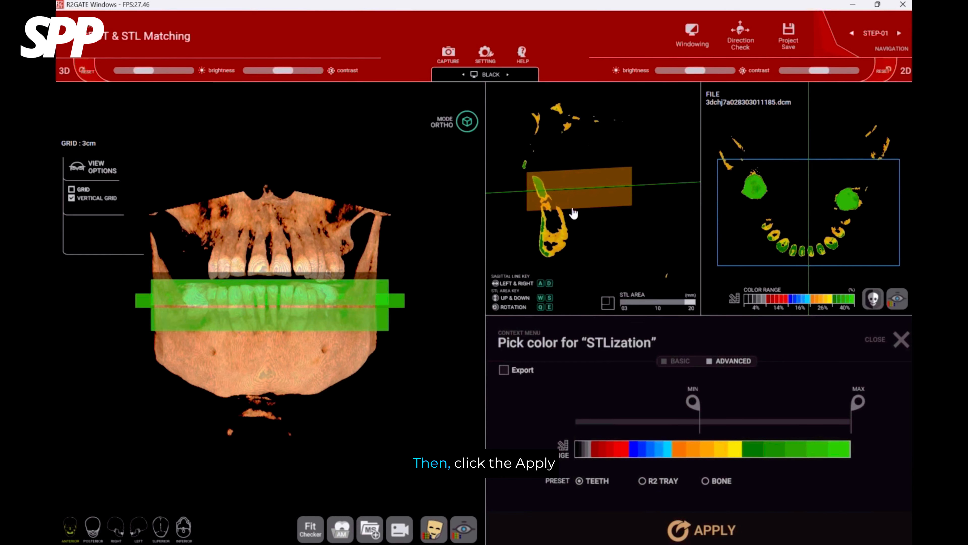
pyautogui.click(704, 525)
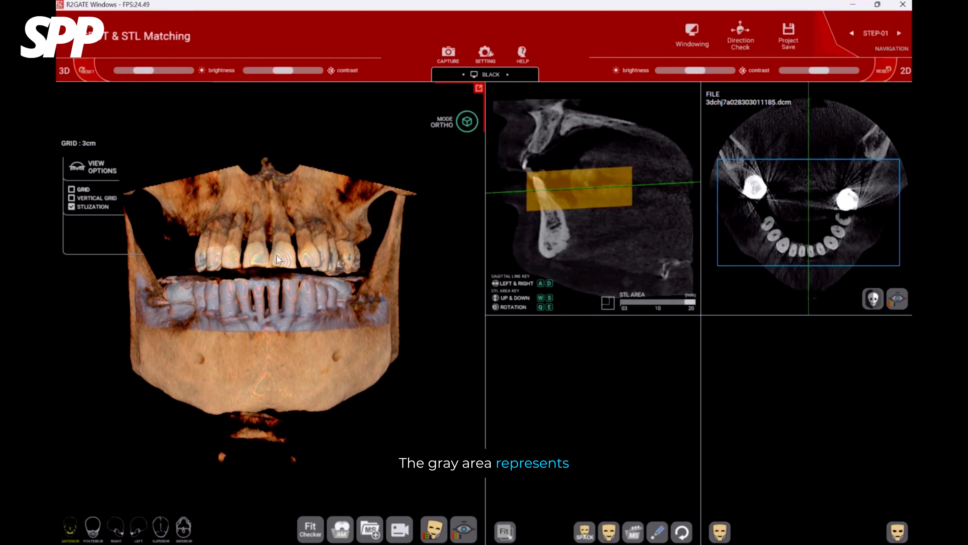
pyautogui.moveTo(258, 305); pyautogui.dragTo(298, 307)
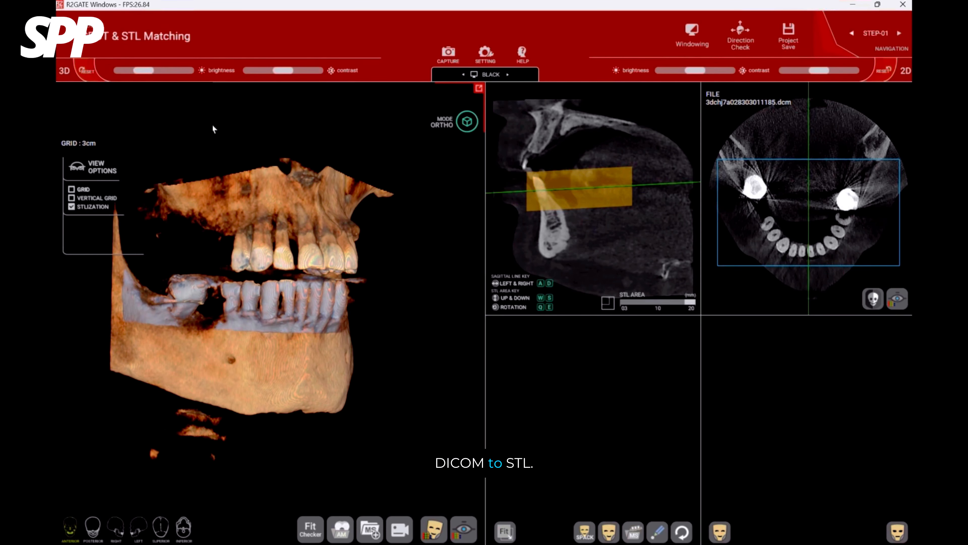
# Lower the 3D brightness and raise the contrast to isolate the converted STL, and inspect its molar region for artifacts.
pyautogui.moveTo(147, 70); pyautogui.dragTo(124, 71)
pyautogui.moveTo(286, 73); pyautogui.dragTo(316, 71)
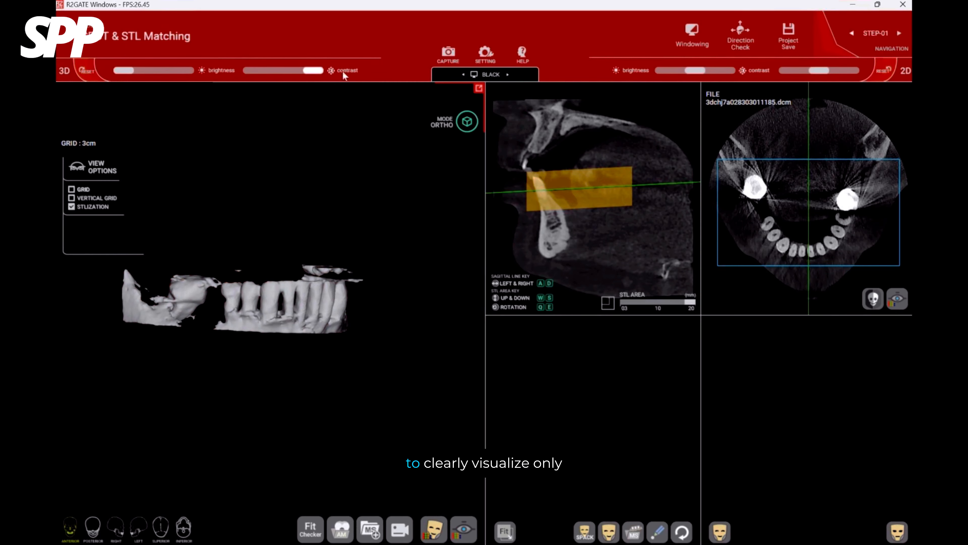
pyautogui.moveTo(344, 267); pyautogui.dragTo(264, 336)
pyautogui.scroll(5, 286, 298)
pyautogui.moveTo(328, 297); pyautogui.dragTo(311, 277)
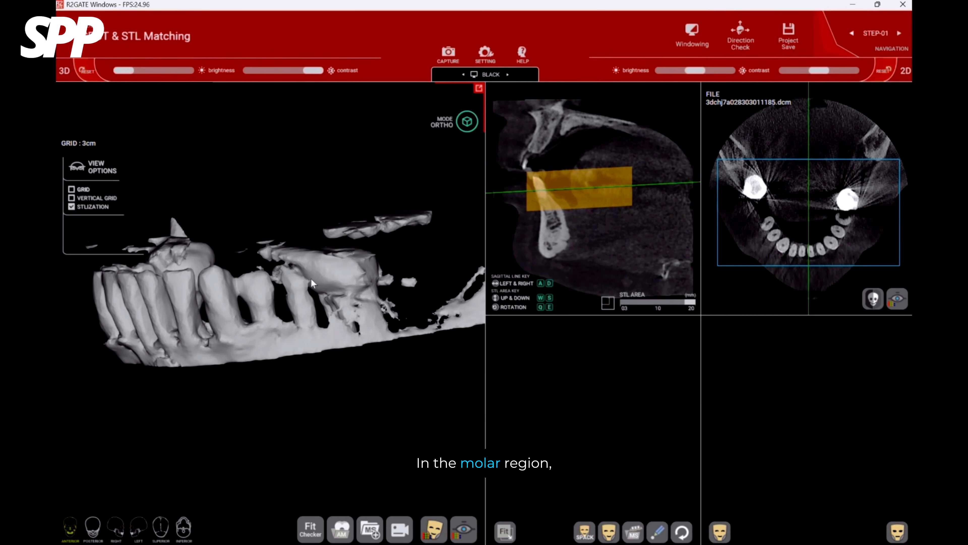
pyautogui.moveTo(247, 329); pyautogui.dragTo(359, 322)
pyautogui.moveTo(213, 296); pyautogui.dragTo(345, 353)
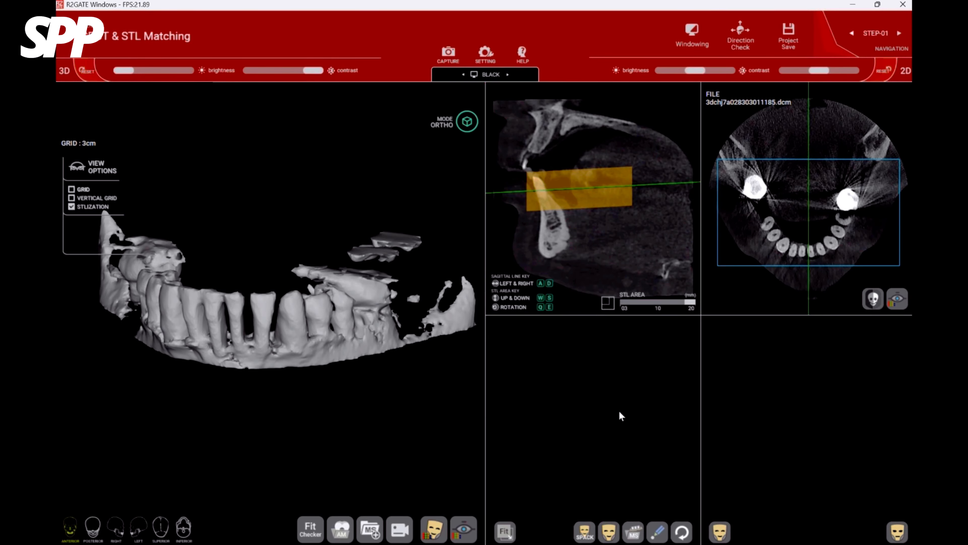
# Return the 3D model to the anterior view and import the lower STL scan as the main file.
pyautogui.click(78, 529)
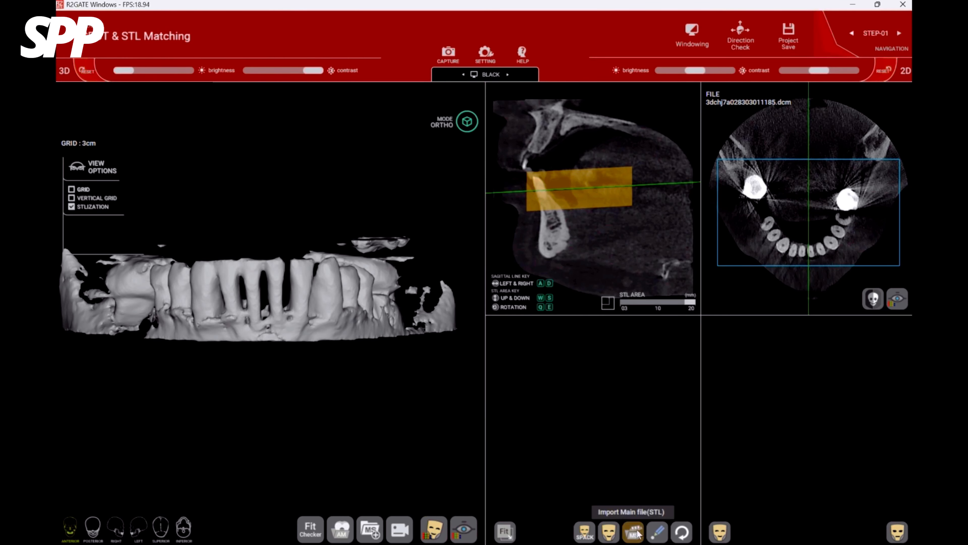
pyautogui.click(636, 536)
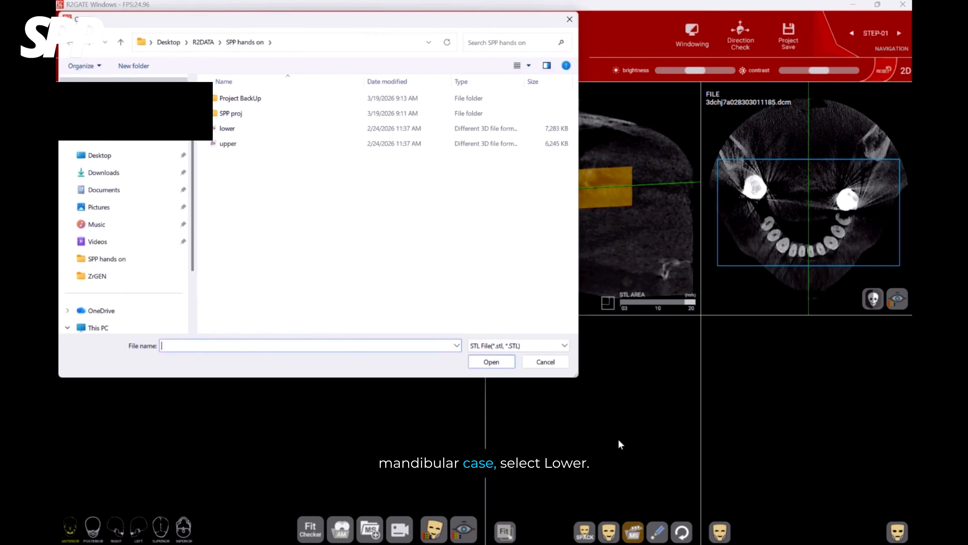
pyautogui.click(243, 132)
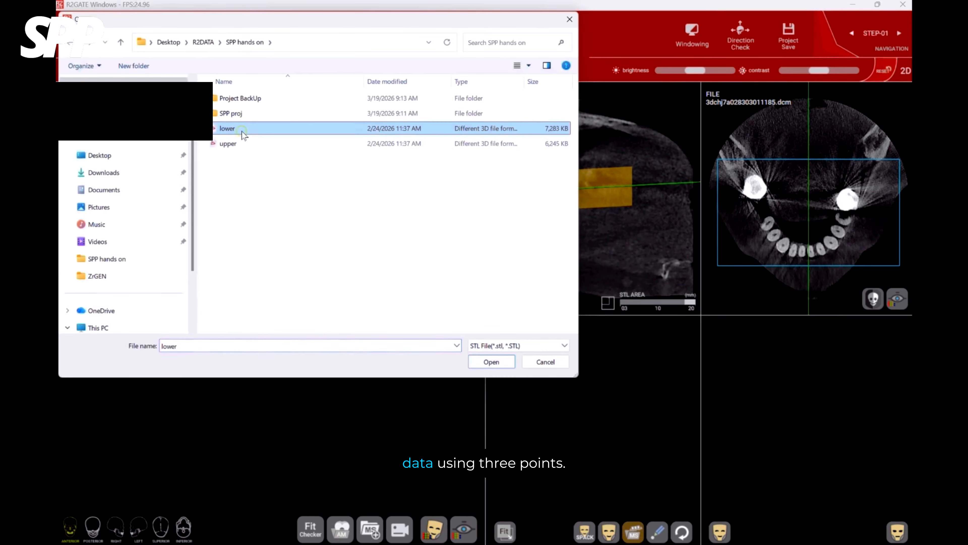
pyautogui.click(498, 360)
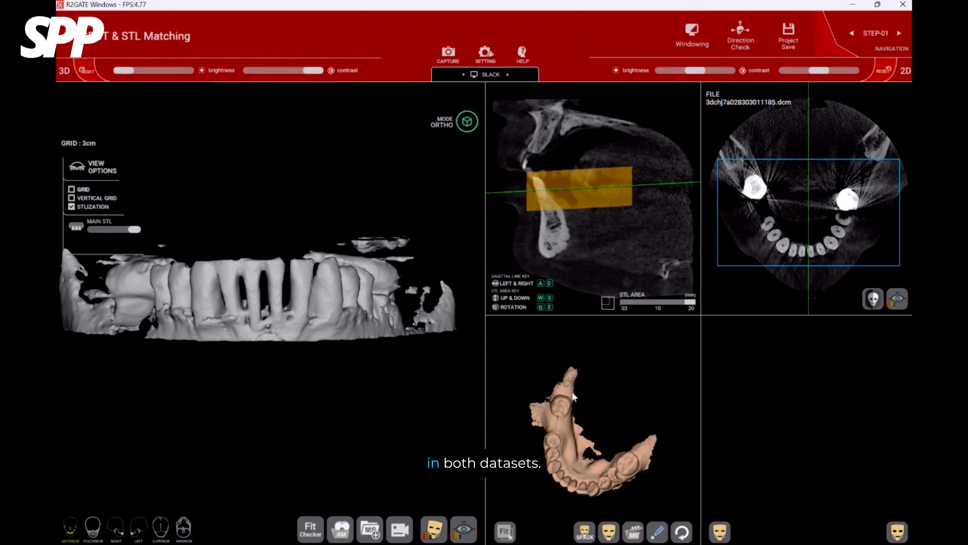
pyautogui.moveTo(575, 396); pyautogui.dragTo(609, 442, button='right')
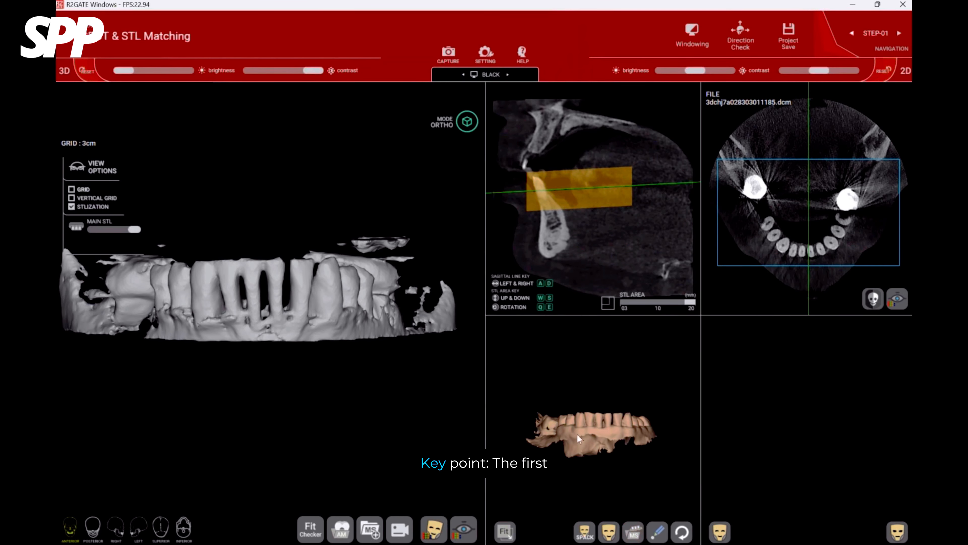
pyautogui.moveTo(577, 438); pyautogui.dragTo(590, 441)
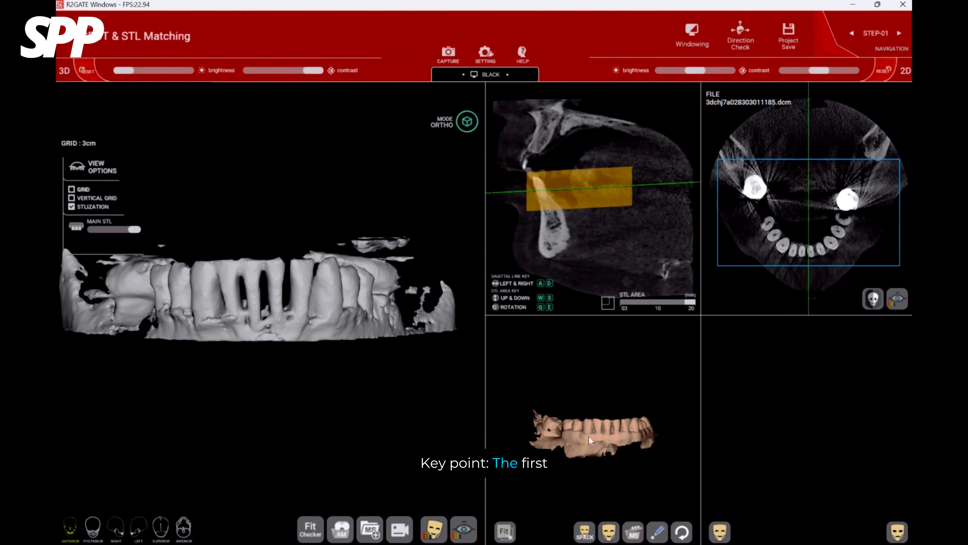
# Place corresponding matching points on natural teeth in the oral scan and the converted CT model, starting at the lower front teeth.
pyautogui.click(661, 533)
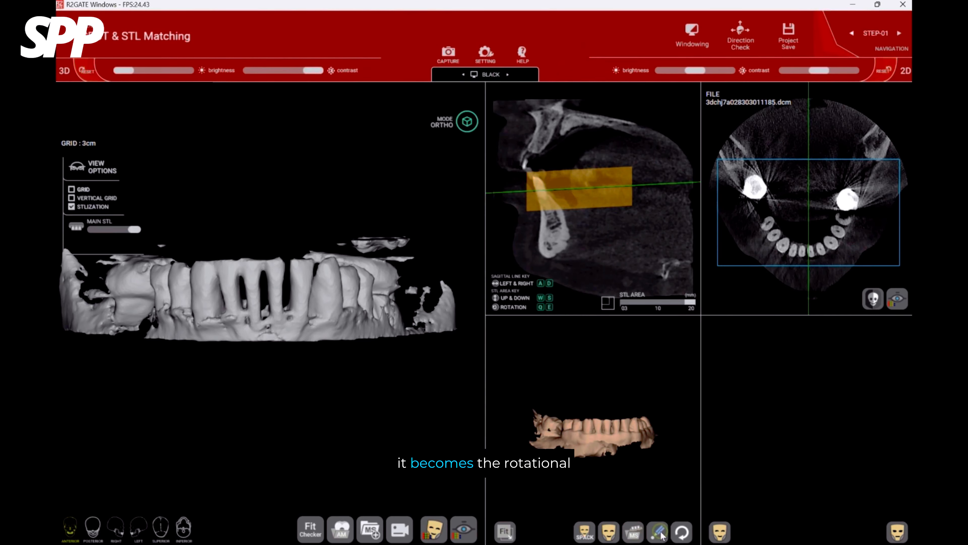
pyautogui.scroll(5, 614, 445)
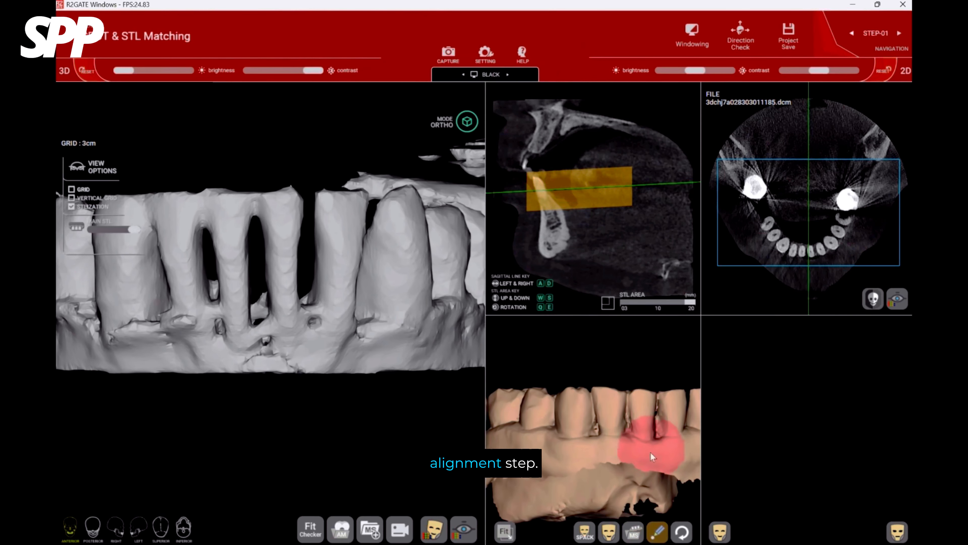
pyautogui.moveTo(645, 458); pyautogui.dragTo(608, 474, button='right')
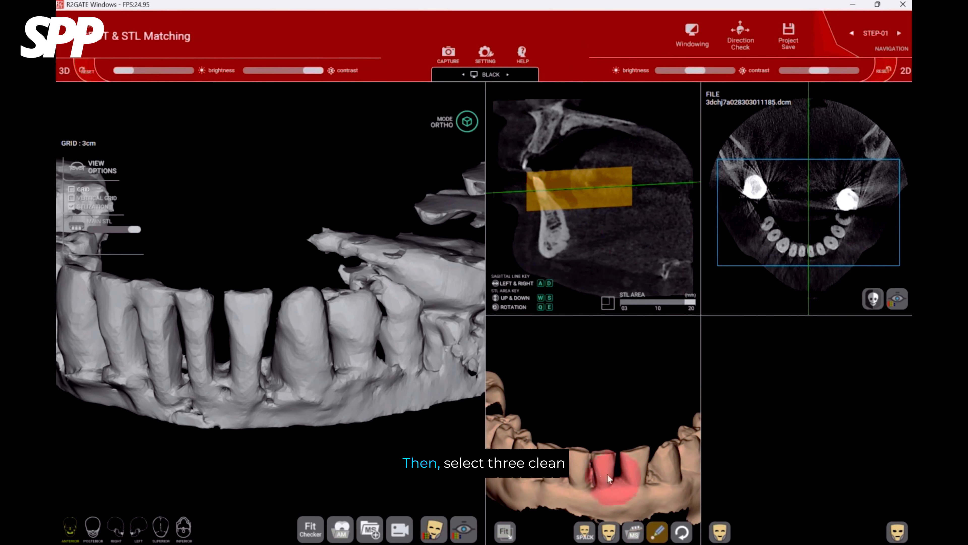
pyautogui.click(599, 460)
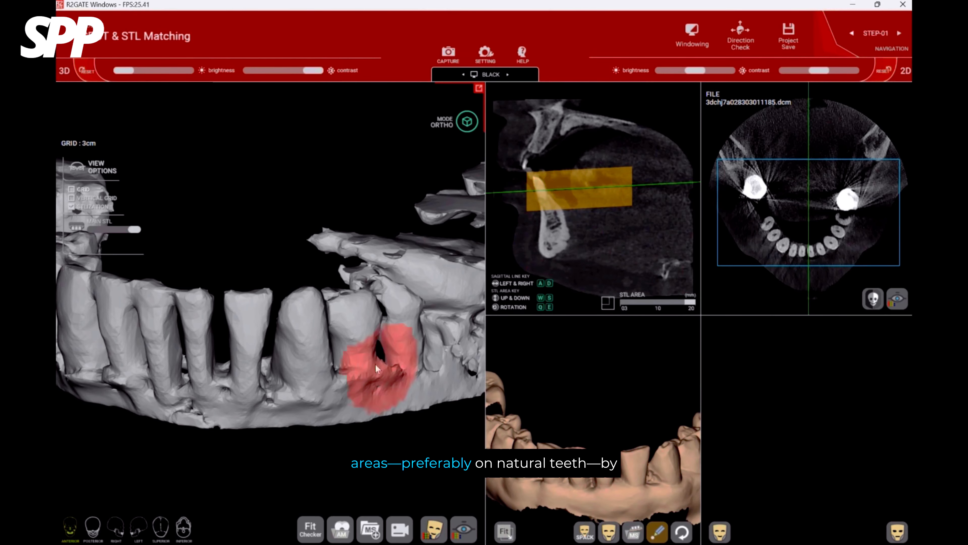
pyautogui.moveTo(297, 356)
pyautogui.mouseDown(button='right')
pyautogui.moveTo(339, 337)
pyautogui.moveTo(255, 260)
pyautogui.moveTo(361, 331)
pyautogui.moveTo(281, 348)
pyautogui.moveTo(325, 355)
pyautogui.moveTo(317, 334)
pyautogui.mouseUp(button='right')
pyautogui.click(258, 256)
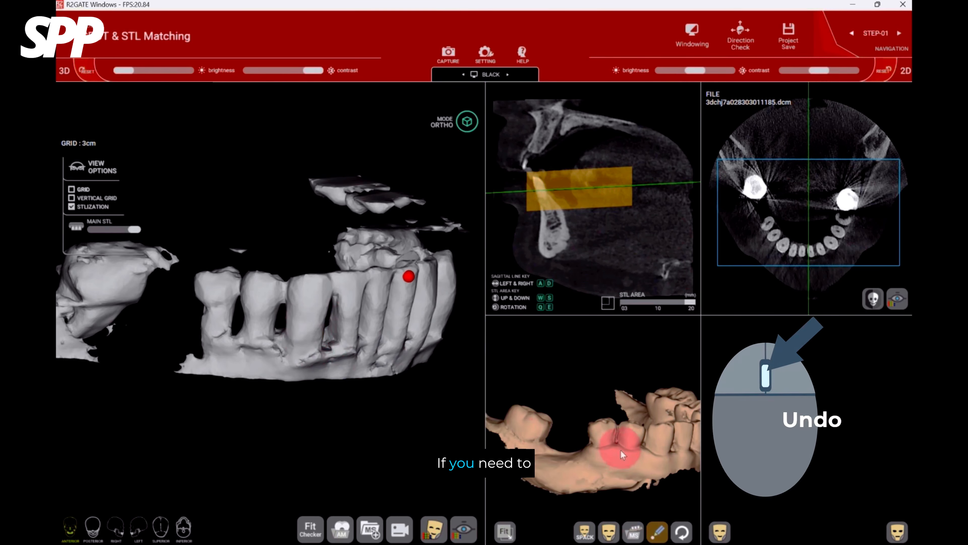
pyautogui.click(602, 429)
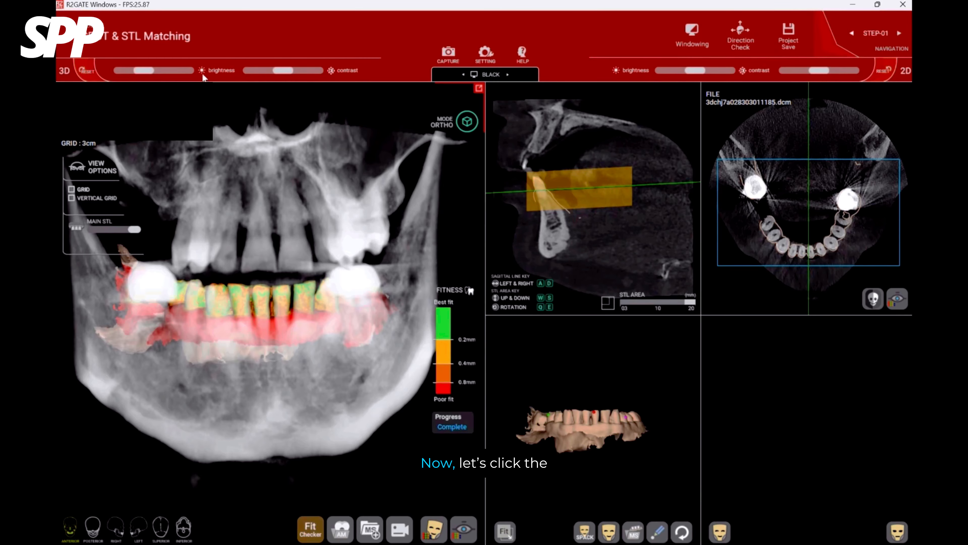
# Go to step 2, Precise Matching, and position the R, C and L markers over the lower teeth in the axial view.
pyautogui.click(133, 37)
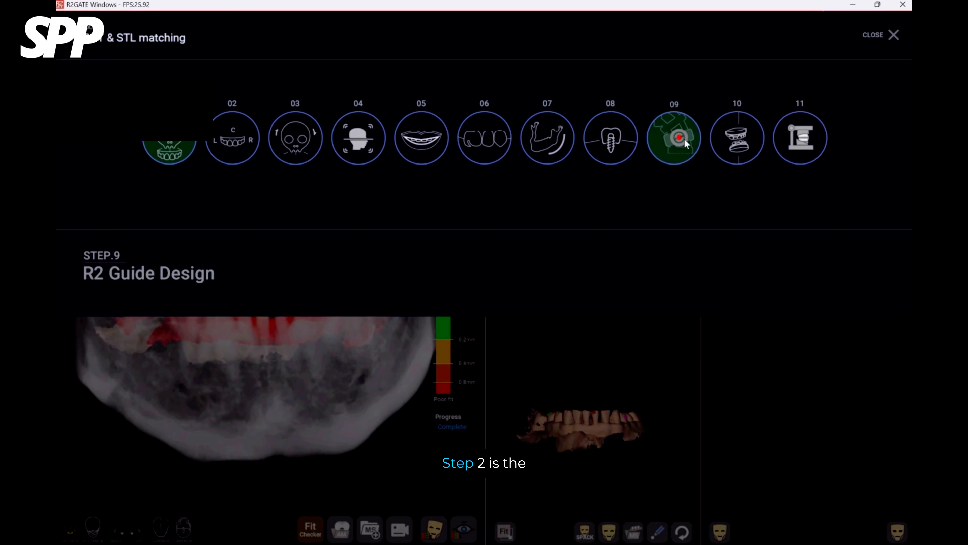
pyautogui.click(234, 140)
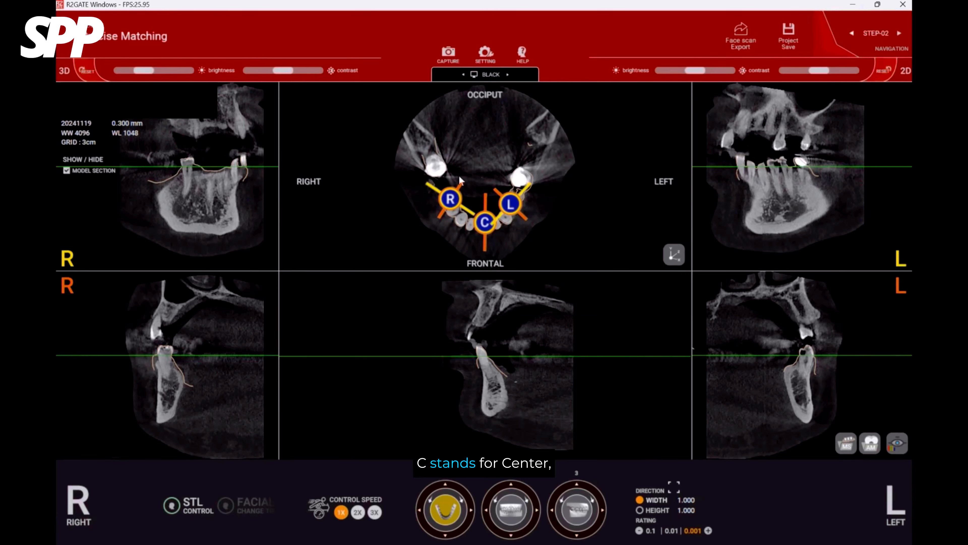
pyautogui.scroll(2, 523, 141)
pyautogui.moveTo(522, 175); pyautogui.dragTo(523, 148)
pyautogui.scroll(8, 524, 148)
pyautogui.moveTo(529, 186); pyautogui.dragTo(527, 225)
pyautogui.moveTo(553, 179)
pyautogui.mouseDown()
pyautogui.moveTo(561, 177)
pyautogui.moveTo(558, 189)
pyautogui.mouseUp()
pyautogui.moveTo(483, 220); pyautogui.dragTo(487, 231)
pyautogui.moveTo(387, 159); pyautogui.dragTo(424, 213)
pyautogui.moveTo(554, 181); pyautogui.dragTo(537, 196)
pyautogui.moveTo(492, 228)
pyautogui.mouseDown()
pyautogui.moveTo(452, 231)
pyautogui.moveTo(469, 229)
pyautogui.mouseUp()
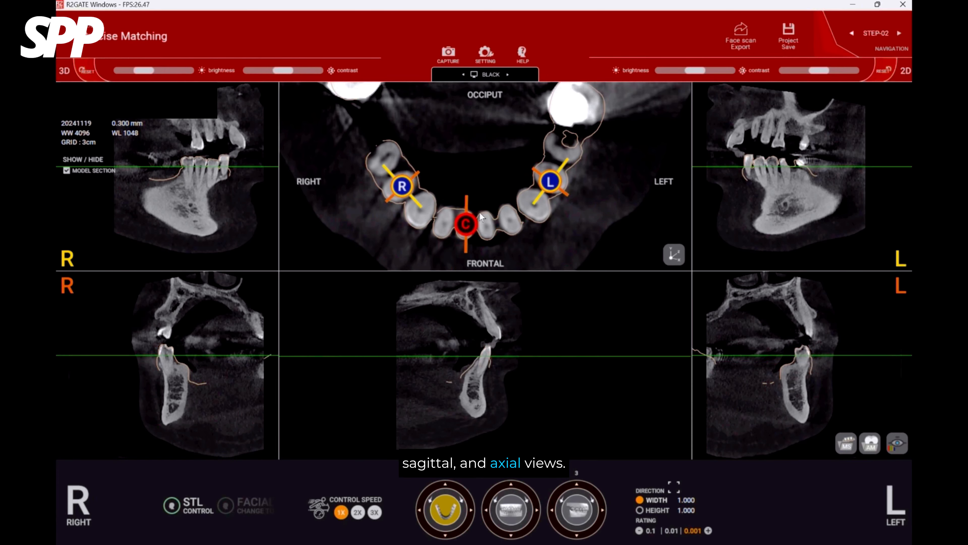
# Examine how the scan outline follows the teeth in the center, left, right and axial sections.
pyautogui.scroll(5, 547, 330)
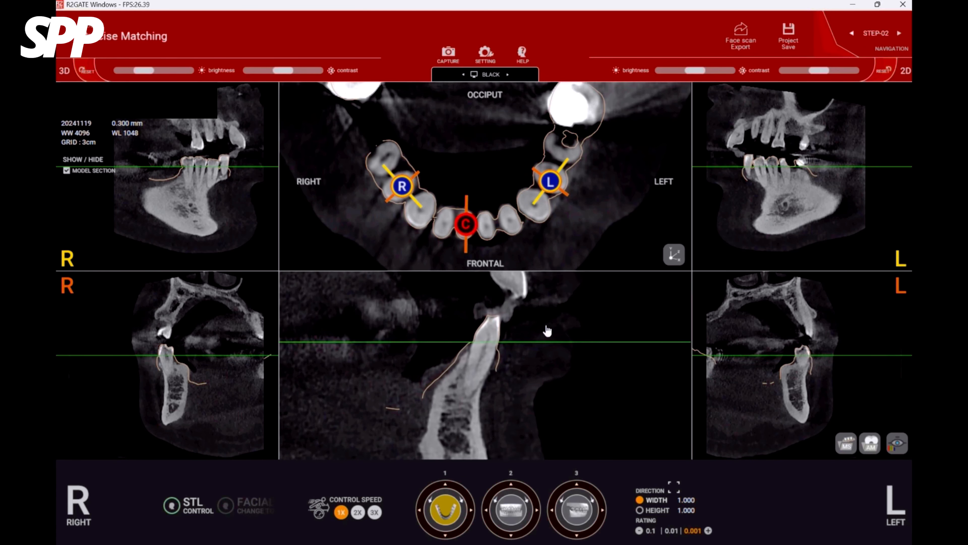
pyautogui.scroll(5, 762, 195)
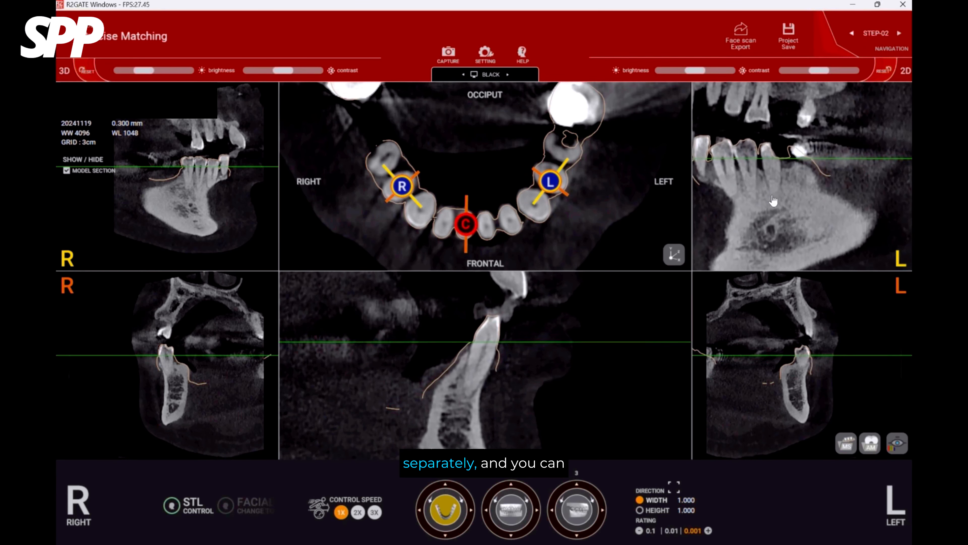
pyautogui.scroll(2, 187, 197)
pyautogui.scroll(3, 249, 212)
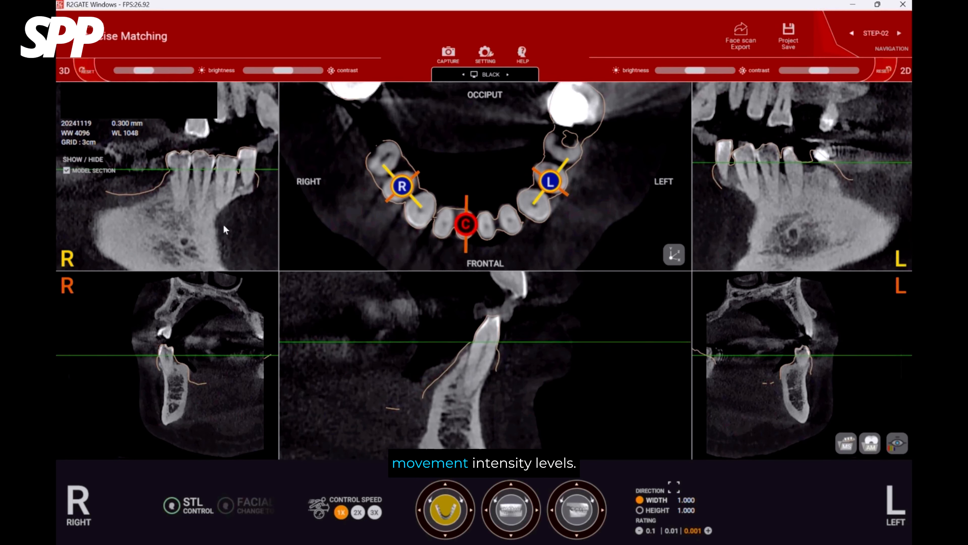
pyautogui.scroll(4, 209, 385)
pyautogui.scroll(2, 234, 390)
pyautogui.scroll(5, 822, 374)
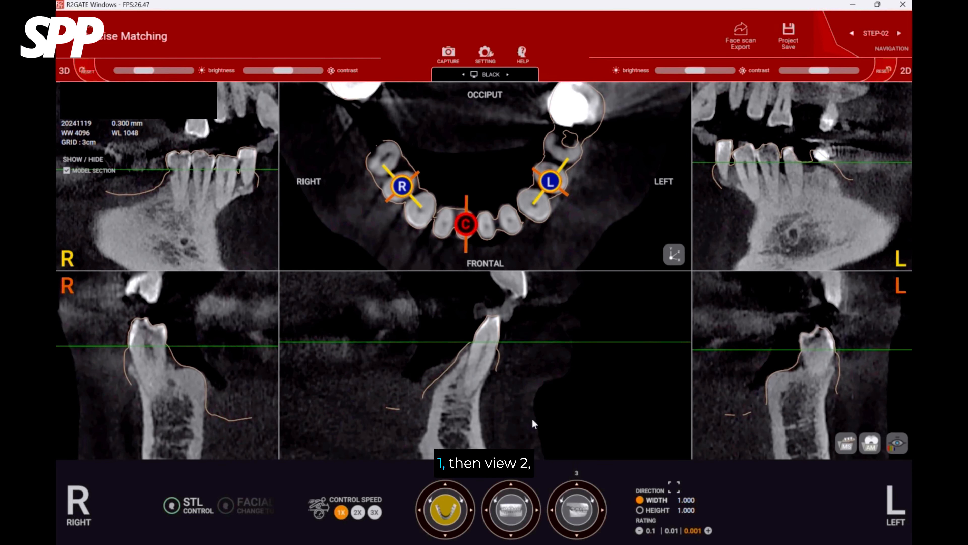
pyautogui.scroll(4, 537, 397)
pyautogui.scroll(-2, 618, 229)
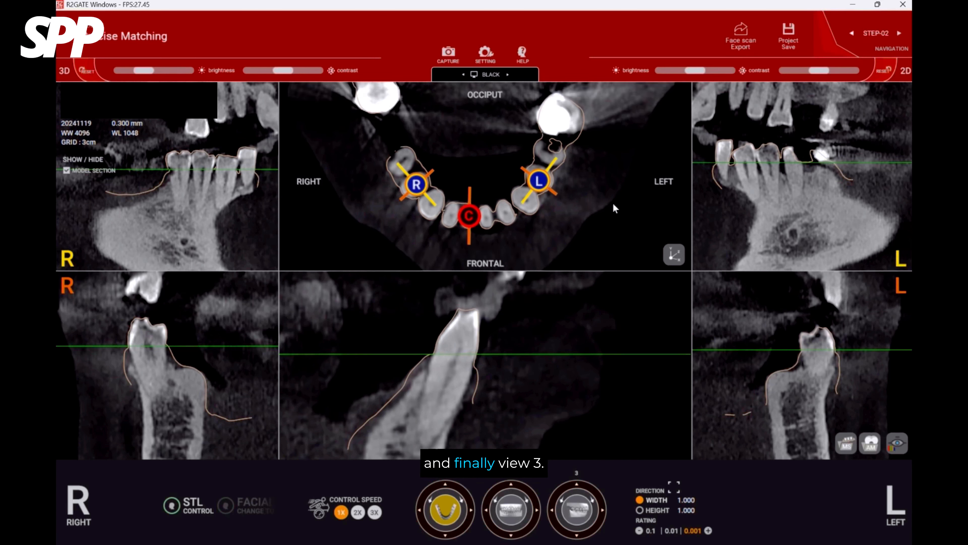
pyautogui.moveTo(614, 196); pyautogui.dragTo(589, 214, button='middle')
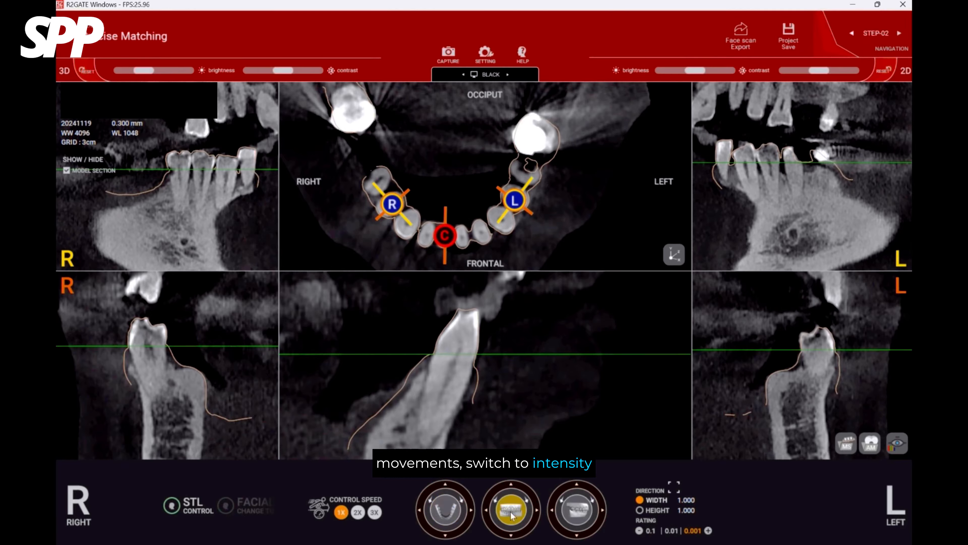
pyautogui.scroll(-2, 822, 358)
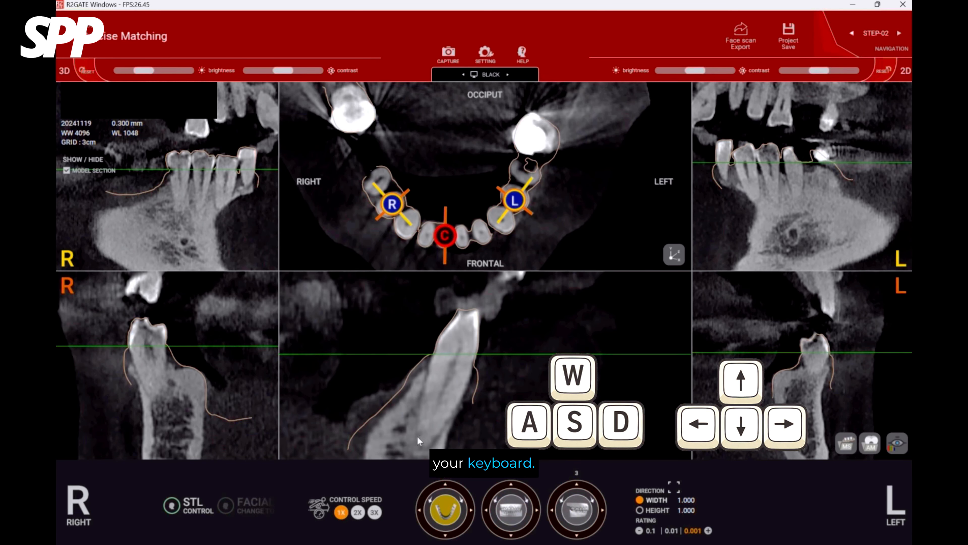
# Move the L marker across the lower left teeth to check the scan outline in the left sections.
pyautogui.click(359, 514)
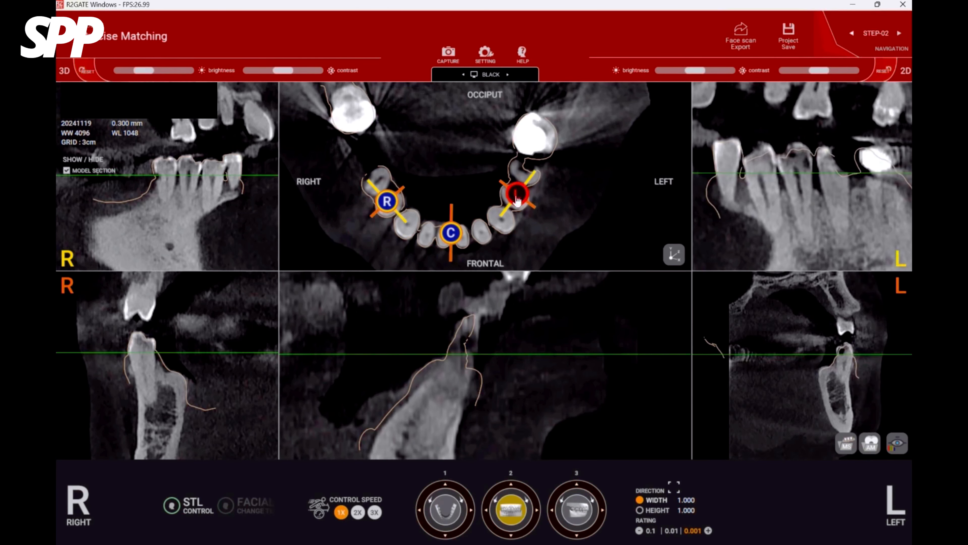
pyautogui.moveTo(516, 197)
pyautogui.mouseDown()
pyautogui.moveTo(501, 233)
pyautogui.moveTo(505, 221)
pyautogui.mouseUp()
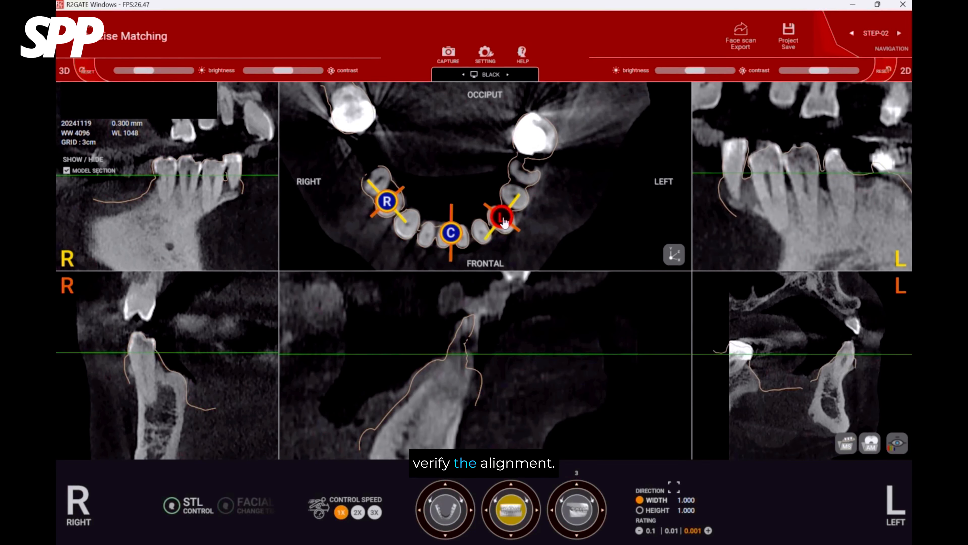
pyautogui.press('Left')
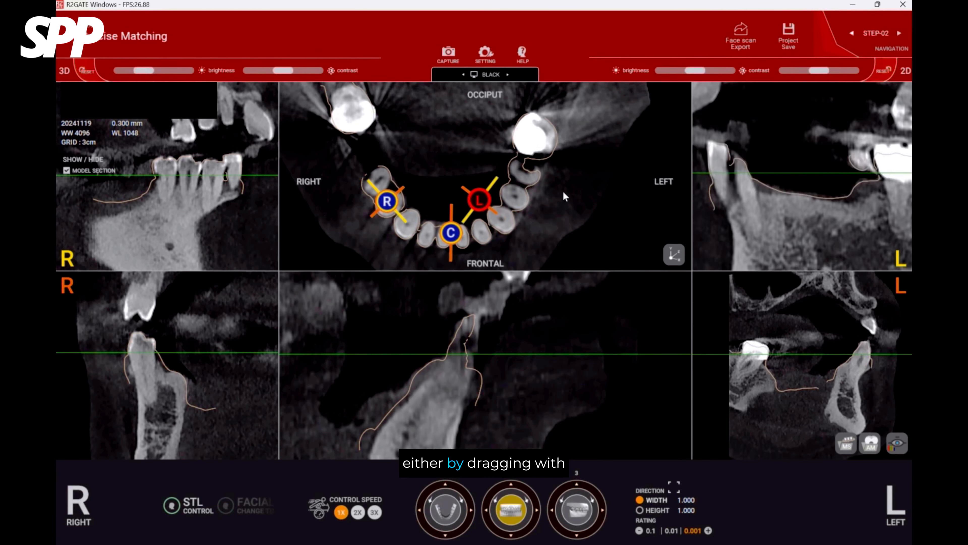
pyautogui.press('Right')
pyautogui.press('Up')
pyautogui.press('Up')
pyautogui.press('Up')
pyautogui.press('Up')
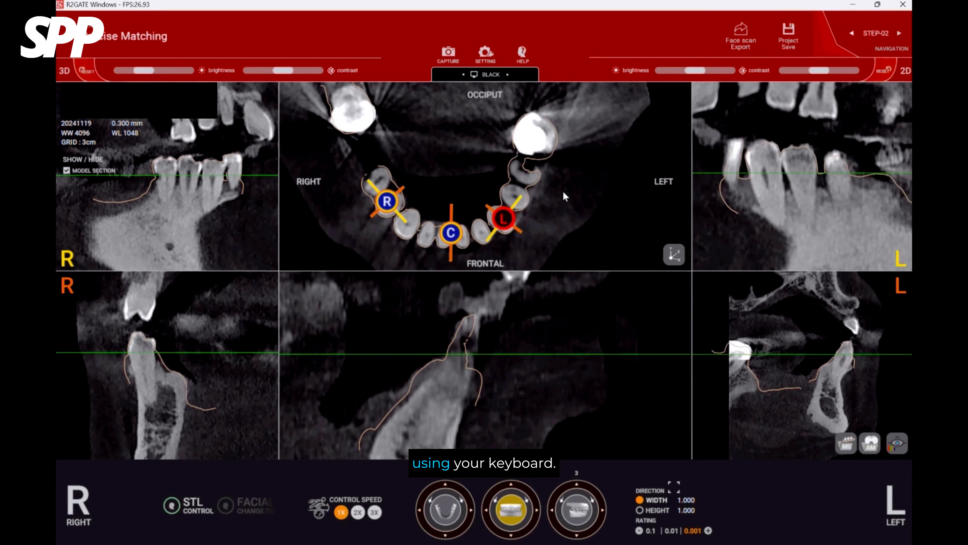
pyautogui.press('Down')
pyautogui.press('Down')
pyautogui.press('Down')
pyautogui.press('Down')
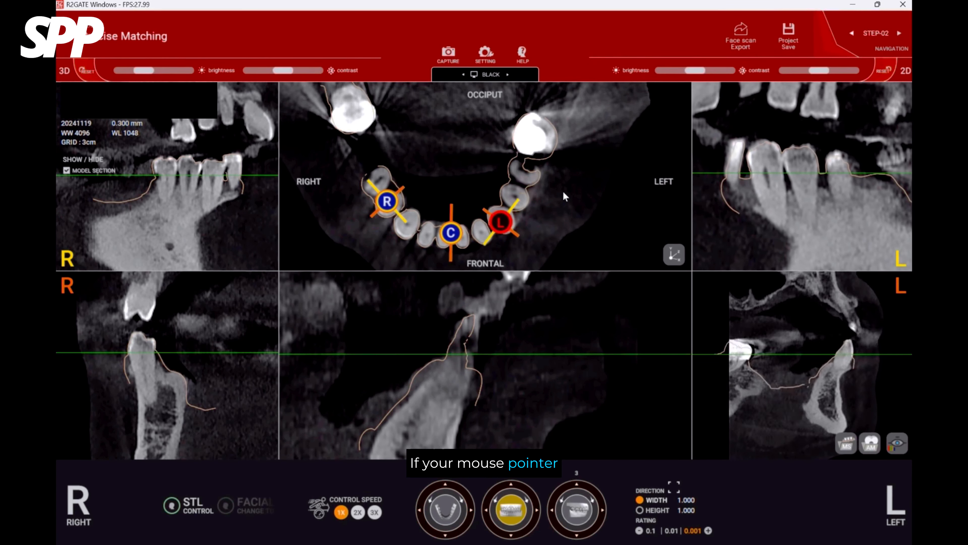
pyautogui.press('Up')
pyautogui.press('Up')
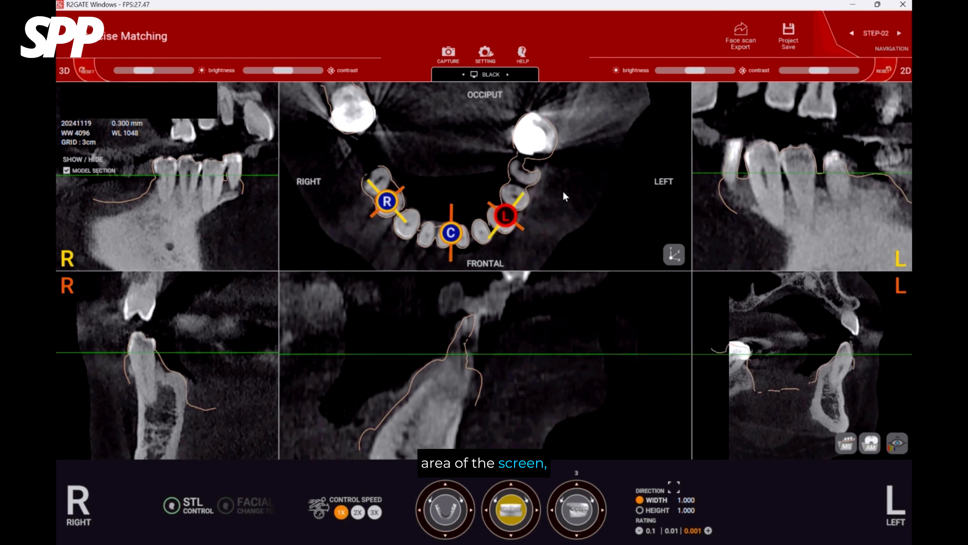
# Shift the R marker around the lower right premolars to check the scan outline in the right sections.
pyautogui.click(386, 201)
pyautogui.press('Down')
pyautogui.press('Down')
pyautogui.press('Down')
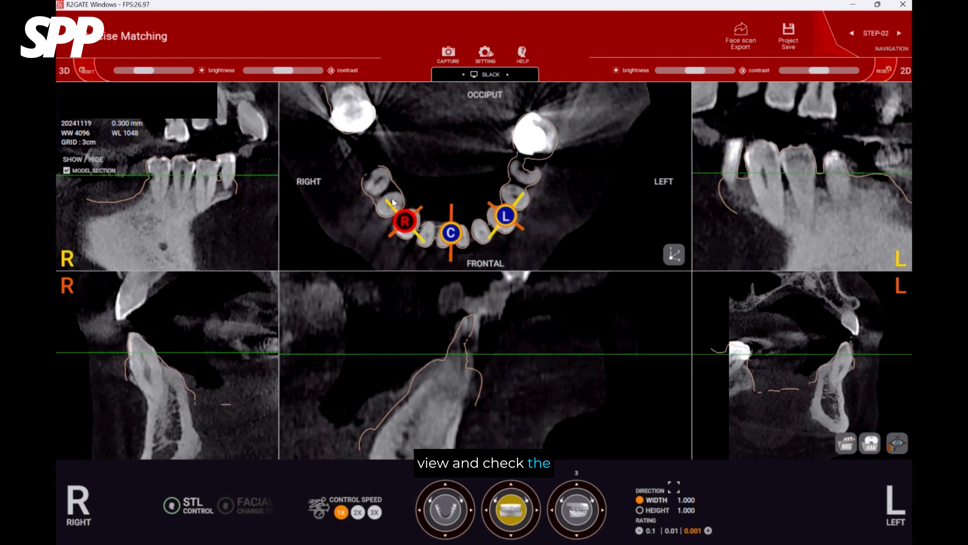
pyautogui.press('Up')
pyautogui.press('Up')
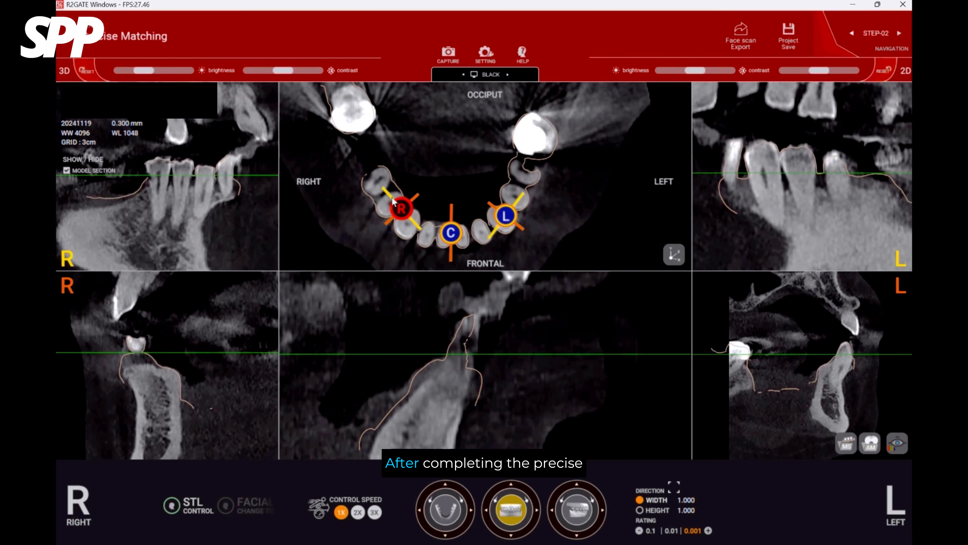
pyautogui.press('Left')
pyautogui.press('Left')
pyautogui.press('Left')
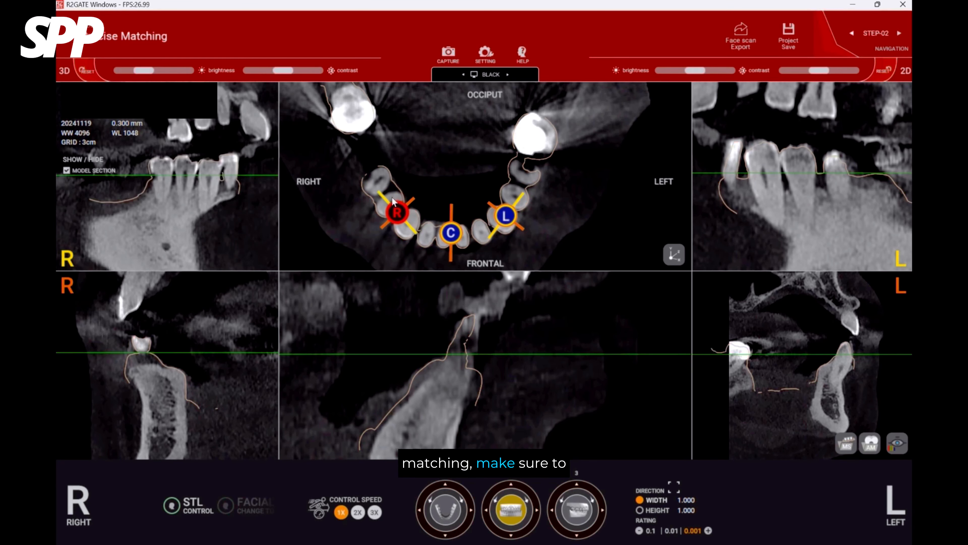
pyautogui.press('Right')
pyautogui.press('Right')
pyautogui.press('Right')
pyautogui.press('Right')
pyautogui.press('Right')
pyautogui.press('Right')
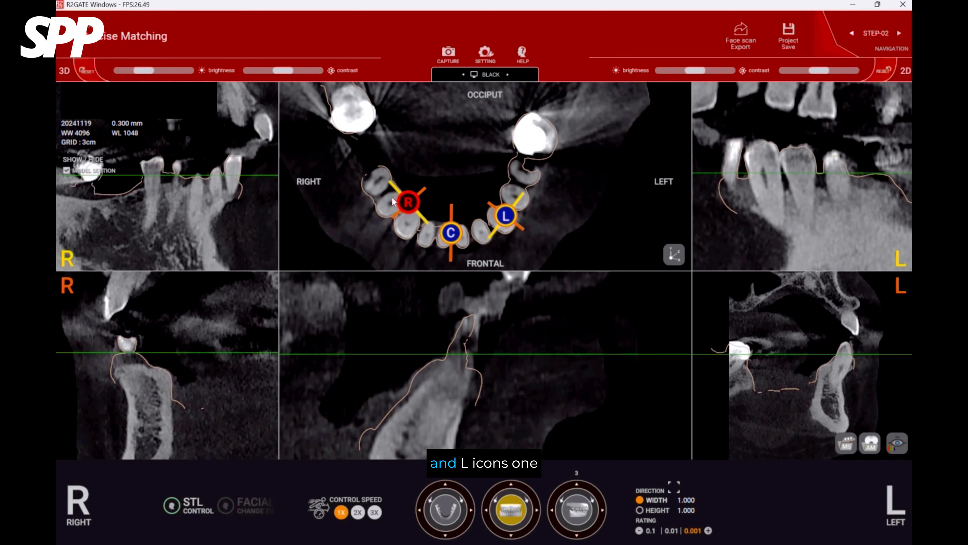
pyautogui.press('Left')
pyautogui.press('Left')
pyautogui.press('Right')
pyautogui.press('Right')
pyautogui.press('Right')
pyautogui.press('Right')
pyautogui.press('Right')
pyautogui.press('Right')
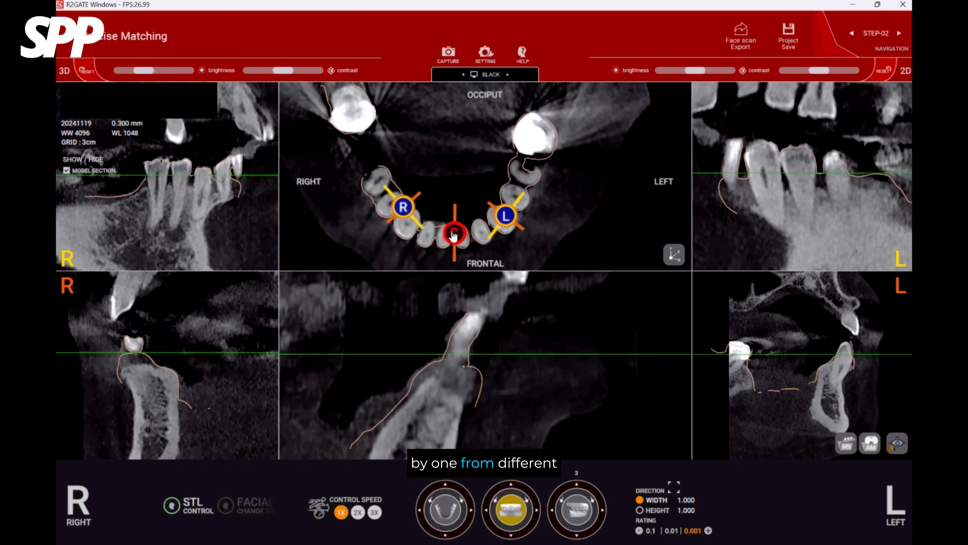
# Move the C marker along the lower front teeth to check the scan outline in the center section.
pyautogui.press('Left')
pyautogui.press('Left')
pyautogui.press('Left')
pyautogui.press('Left')
pyautogui.press('Left')
pyautogui.press('Left')
pyautogui.press('Left')
pyautogui.press('Left')
pyautogui.press('Left')
pyautogui.press('Left')
pyautogui.press('Left')
pyautogui.press('Left')
pyautogui.press('Left')
pyautogui.press('Left')
pyautogui.press('Left')
pyautogui.press('Left')
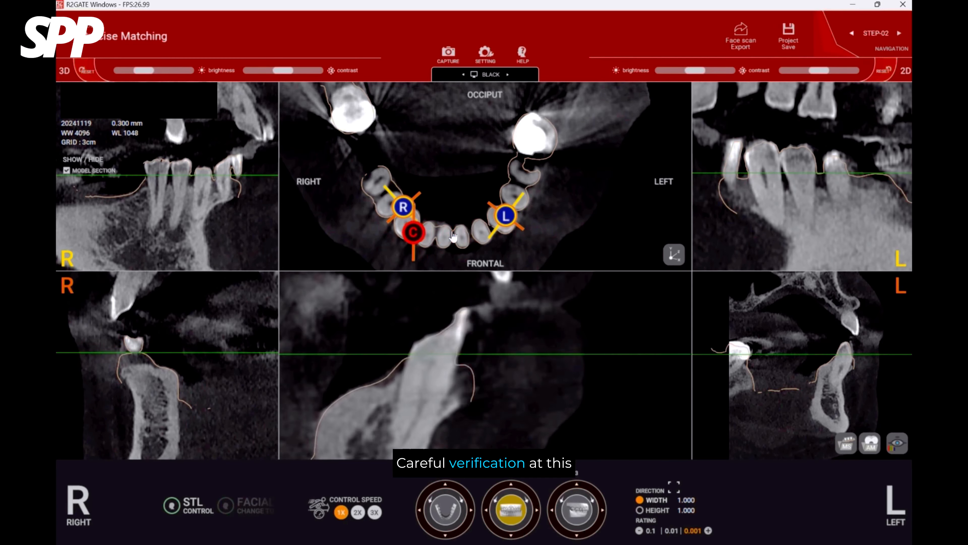
pyautogui.press('Right')
pyautogui.press('Right')
pyautogui.press('Right')
pyautogui.press('Right')
pyautogui.press('Right')
pyautogui.press('Right')
pyautogui.press('Right')
pyautogui.press('Right')
pyautogui.press('Right')
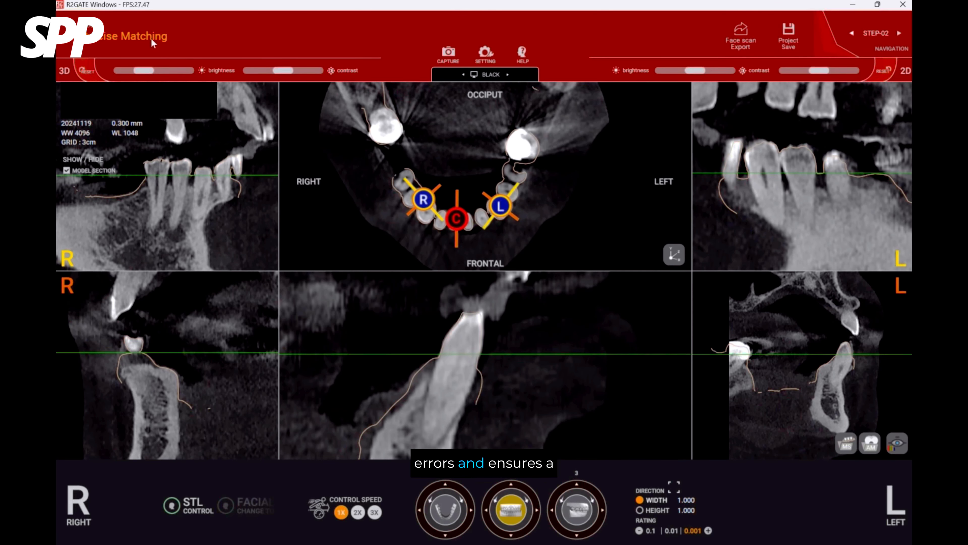
# Go to step 6, Wax Up, with the lower scan turned to show the damaged tooth.
pyautogui.click(151, 38)
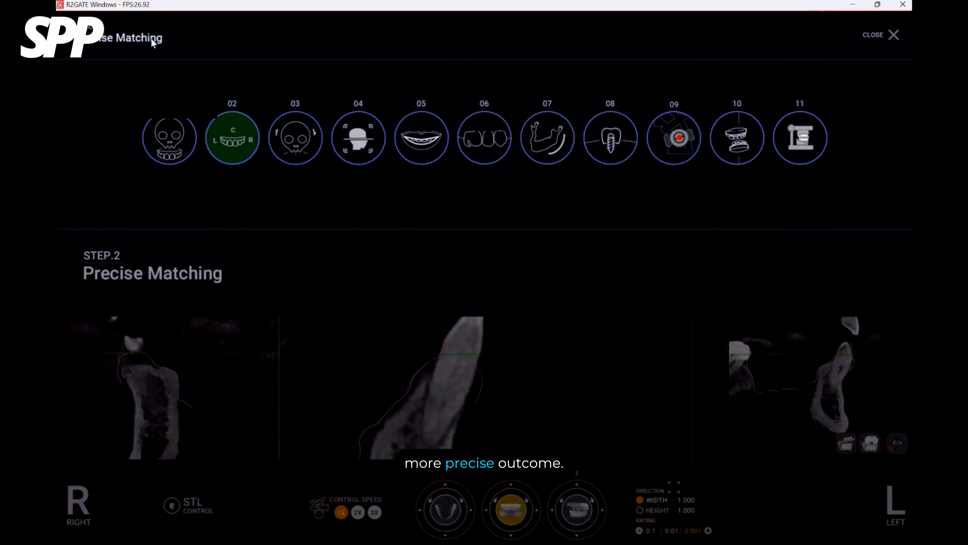
pyautogui.click(492, 143)
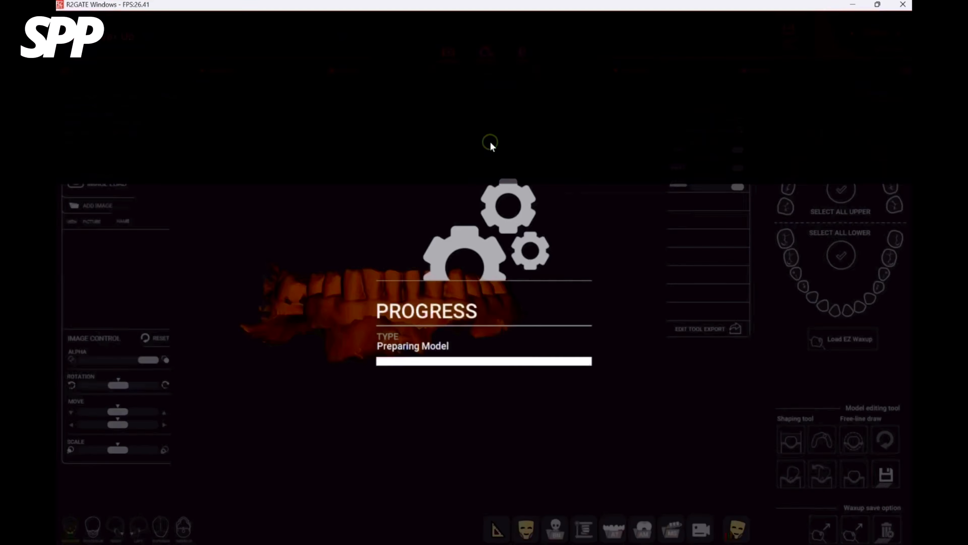
pyautogui.moveTo(479, 371); pyautogui.dragTo(656, 377)
# Load Tooth_Remover_01.stl as the main STL edit tool and place it beside the damaged lower left second premolar.
pyautogui.click(791, 439)
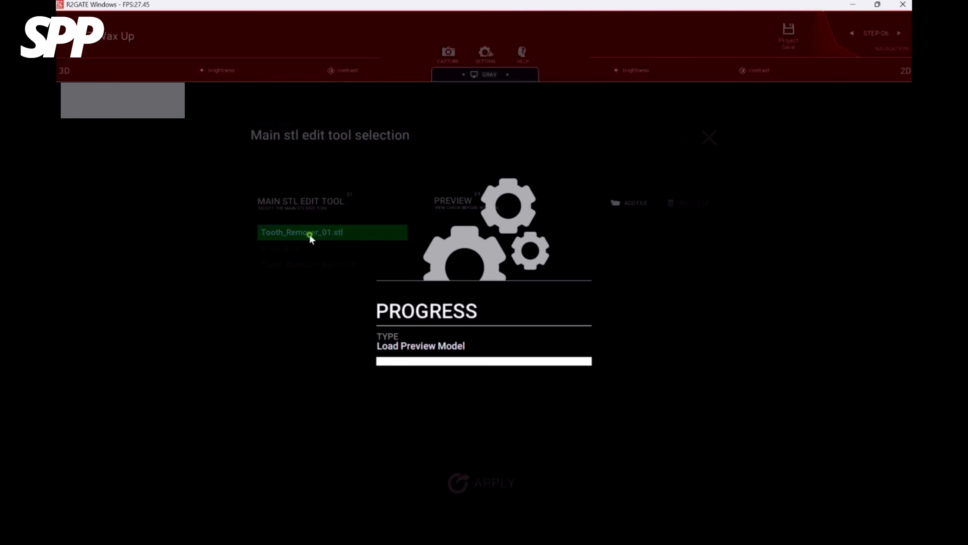
pyautogui.click(500, 479)
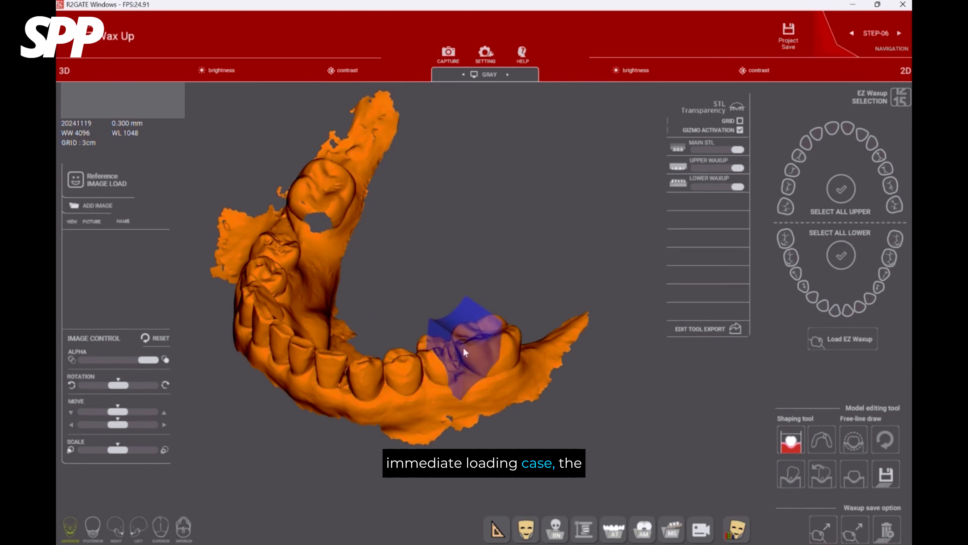
pyautogui.click(447, 365)
pyautogui.moveTo(402, 378); pyautogui.dragTo(390, 433)
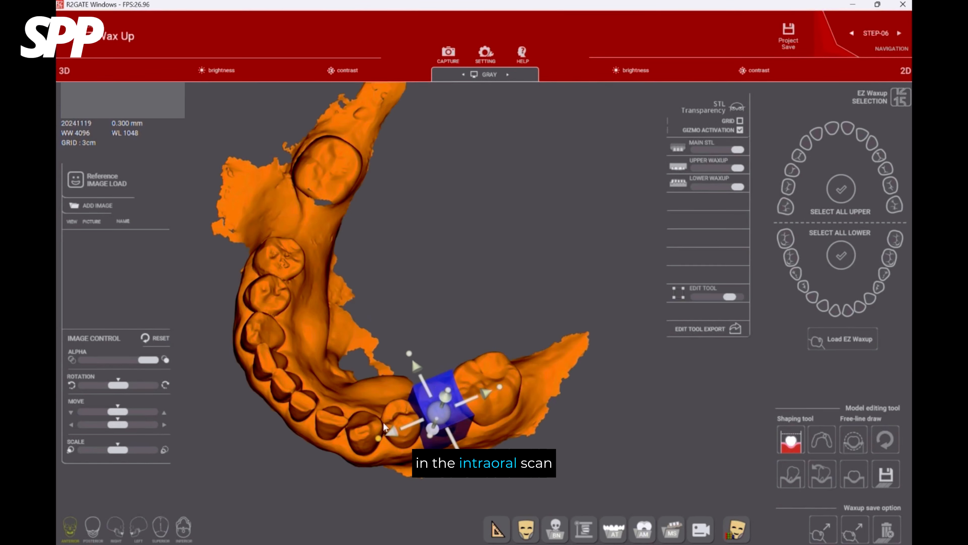
# Fit the tooth remover block over the damaged lower left second premolar and run the tooth extraction.
pyautogui.moveTo(439, 414); pyautogui.dragTo(481, 286)
pyautogui.scroll(4, 424, 411)
pyautogui.moveTo(352, 368); pyautogui.dragTo(357, 267)
pyautogui.moveTo(437, 348); pyautogui.dragTo(528, 370)
pyautogui.moveTo(317, 329); pyautogui.dragTo(402, 325)
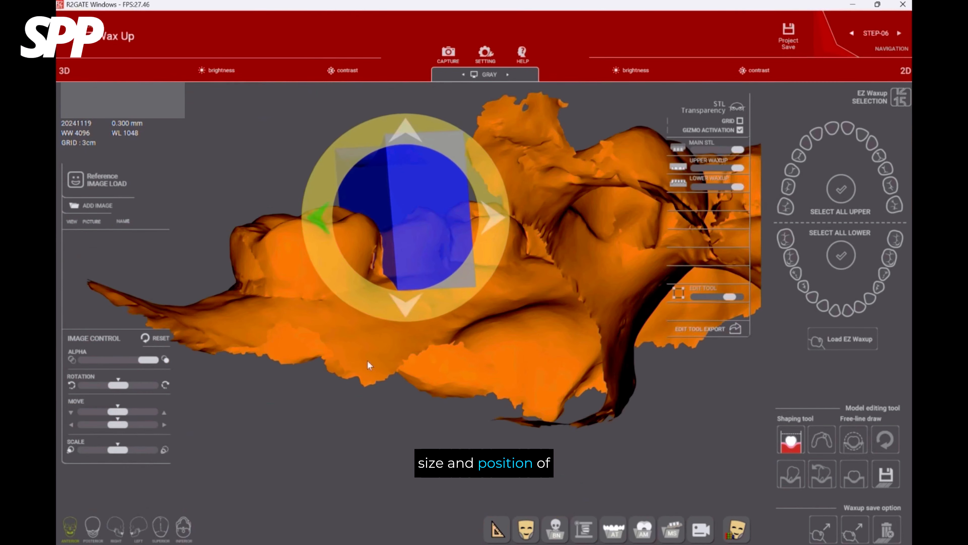
pyautogui.moveTo(367, 360); pyautogui.dragTo(551, 362)
pyautogui.click(793, 477)
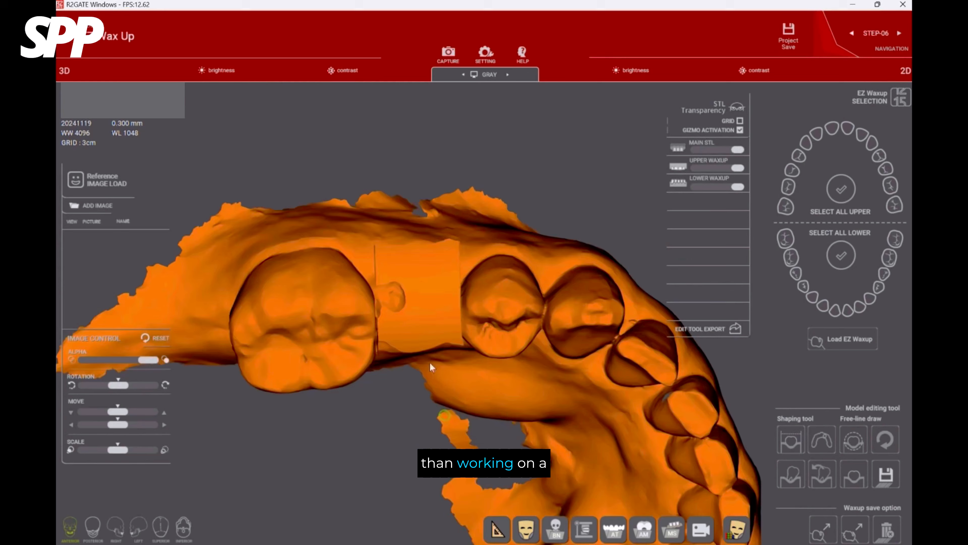
# Outline the damaged lower left second premolar along its gum margin with the free-line extraction tool.
pyautogui.moveTo(430, 365)
pyautogui.mouseDown()
pyautogui.moveTo(521, 351)
pyautogui.moveTo(334, 322)
pyautogui.moveTo(303, 255)
pyautogui.moveTo(513, 313)
pyautogui.moveTo(460, 154)
pyautogui.mouseUp()
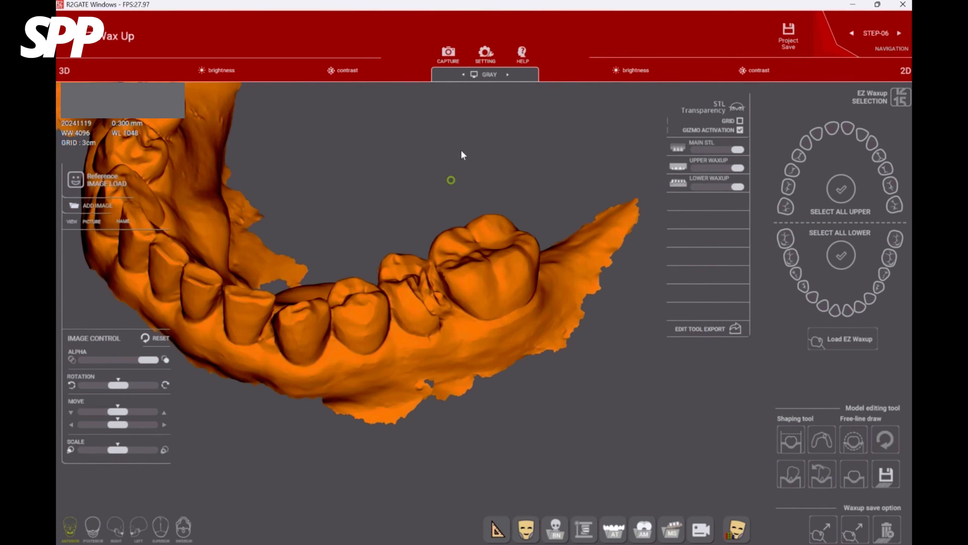
pyautogui.moveTo(456, 217); pyautogui.dragTo(389, 309)
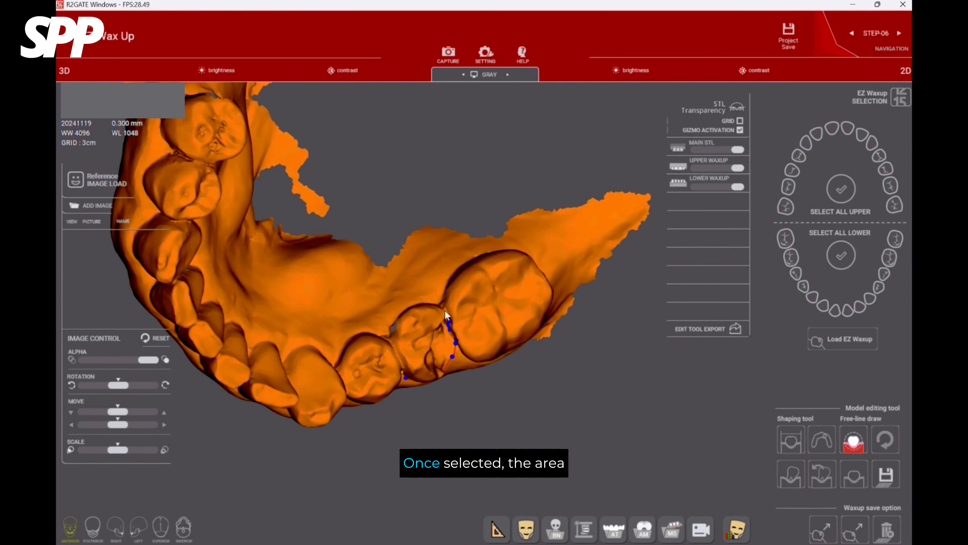
pyautogui.moveTo(446, 313); pyautogui.dragTo(403, 276)
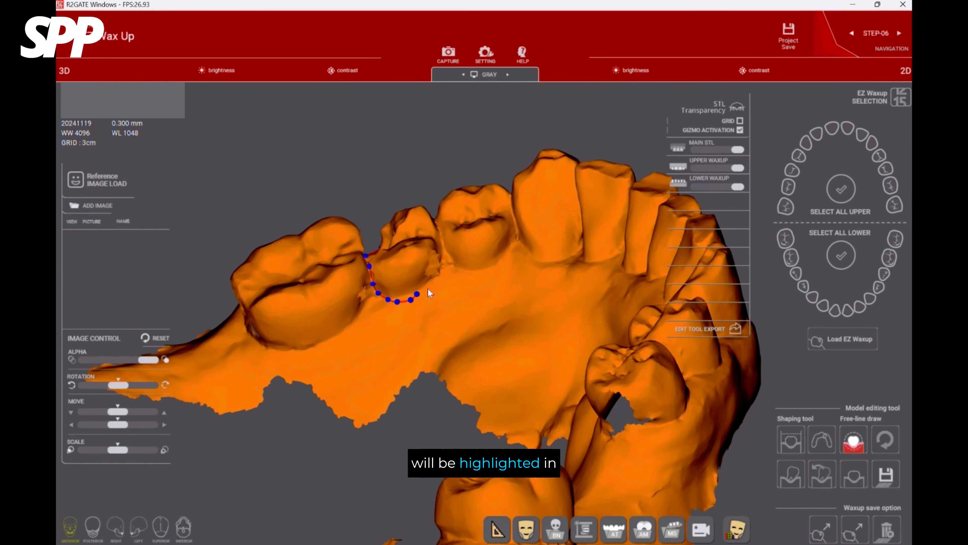
pyautogui.moveTo(429, 293); pyautogui.dragTo(444, 271)
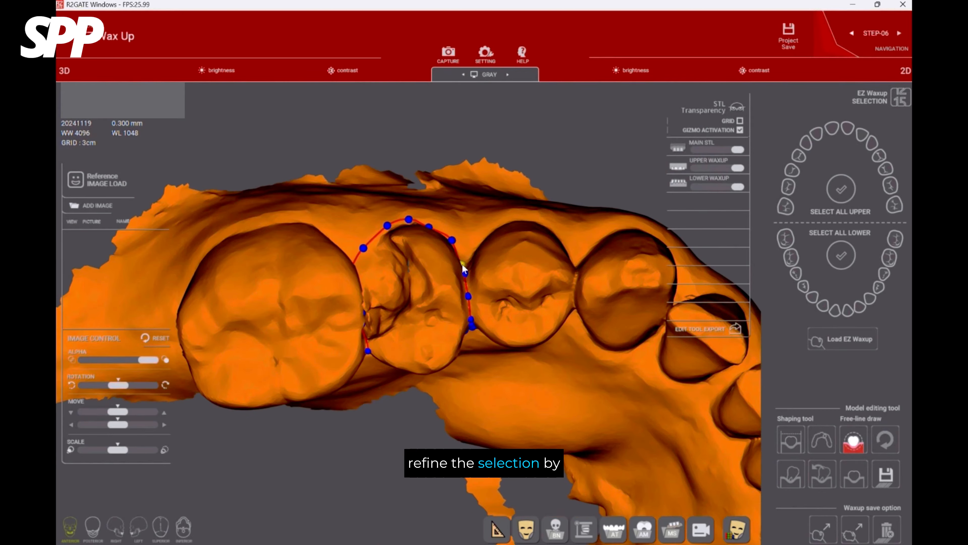
pyautogui.click(462, 264)
pyautogui.scroll(3, 462, 267)
pyautogui.moveTo(460, 286); pyautogui.dragTo(495, 297, button='right')
pyautogui.moveTo(305, 347); pyautogui.dragTo(508, 349, button='right')
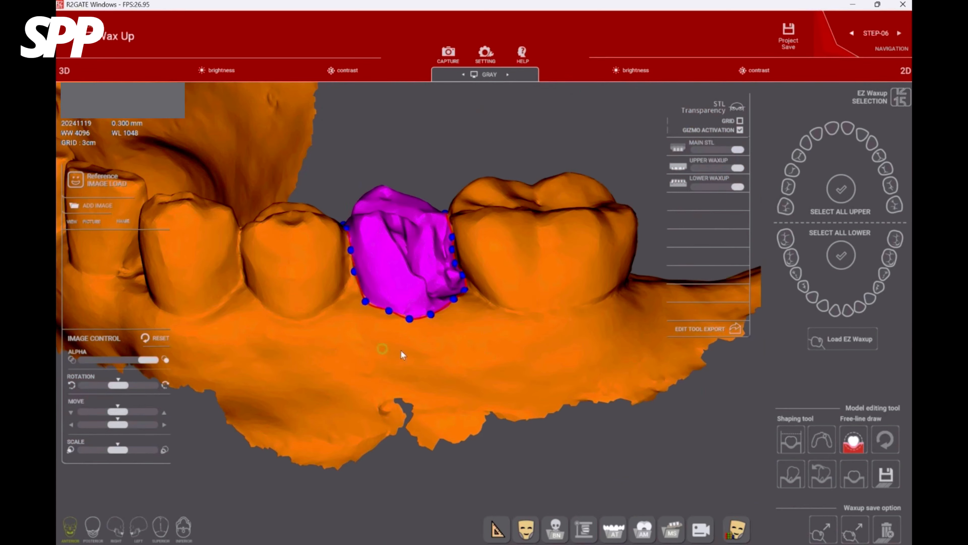
# Refine the boundary points around the damaged premolar's margin and extract the selected tooth.
pyautogui.moveTo(367, 300); pyautogui.dragTo(364, 304)
pyautogui.moveTo(456, 310); pyautogui.dragTo(457, 313)
pyautogui.moveTo(459, 310); pyautogui.dragTo(499, 319, button='right')
pyautogui.moveTo(468, 279); pyautogui.dragTo(468, 270)
pyautogui.click(792, 475)
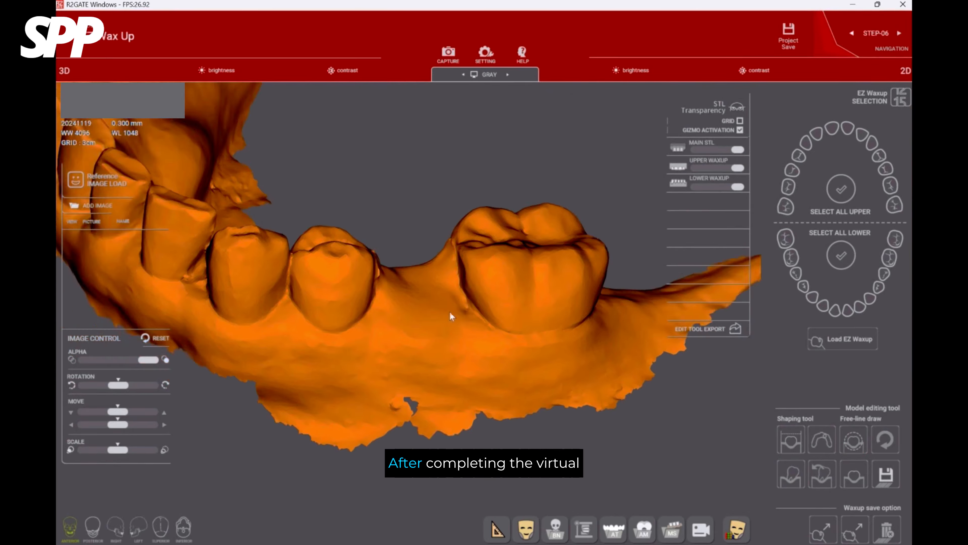
# Export the lower model with the tooth extracted as an STL file named lower_ext.
pyautogui.moveTo(454, 318)
pyautogui.mouseDown(button='right')
pyautogui.moveTo(378, 320)
pyautogui.moveTo(487, 277)
pyautogui.moveTo(366, 291)
pyautogui.moveTo(401, 214)
pyautogui.mouseUp(button='right')
pyautogui.moveTo(401, 213); pyautogui.dragTo(475, 270, button='middle')
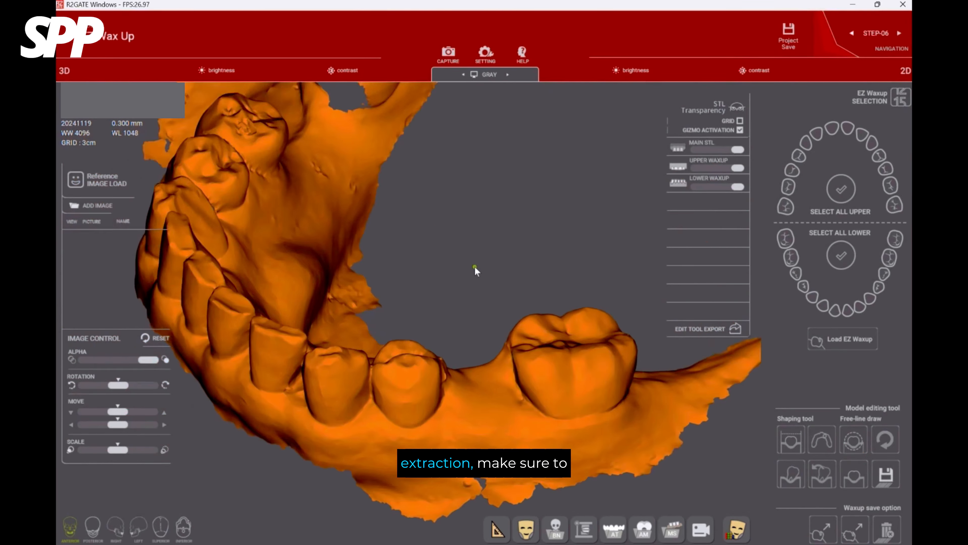
pyautogui.moveTo(475, 271)
pyautogui.mouseDown(button='right')
pyautogui.moveTo(434, 255)
pyautogui.moveTo(432, 234)
pyautogui.mouseUp(button='right')
pyautogui.click(885, 480)
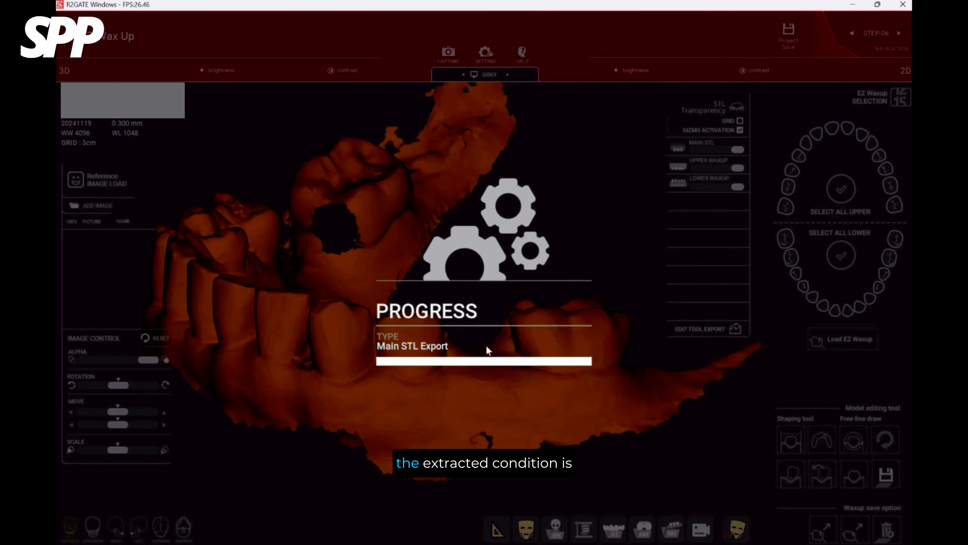
pyautogui.write('lower')
pyautogui.press('Return')
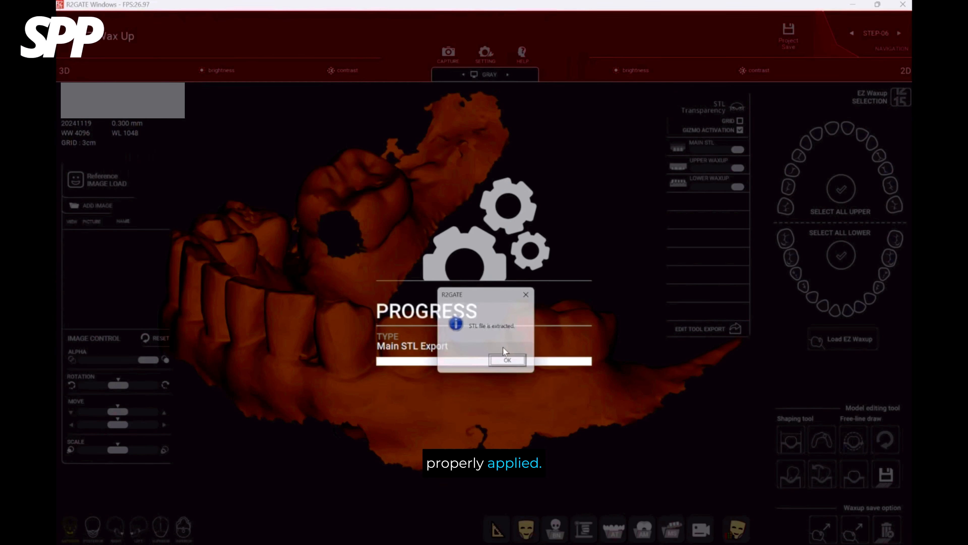
pyautogui.click(510, 364)
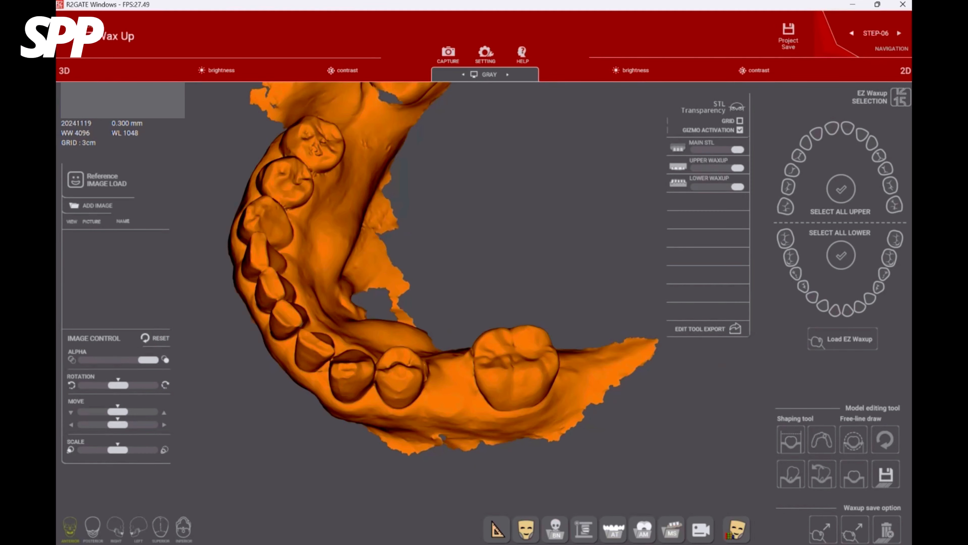
# Add an EZ Waxup crown for the lower left second premolar and select it in the extraction gap.
pyautogui.click(883, 275)
pyautogui.click(452, 378)
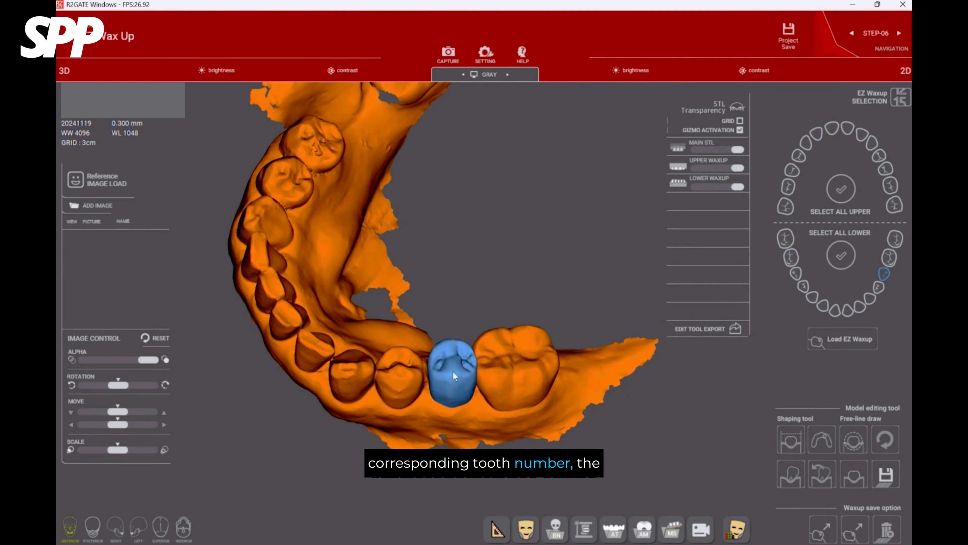
pyautogui.moveTo(481, 359); pyautogui.dragTo(476, 272)
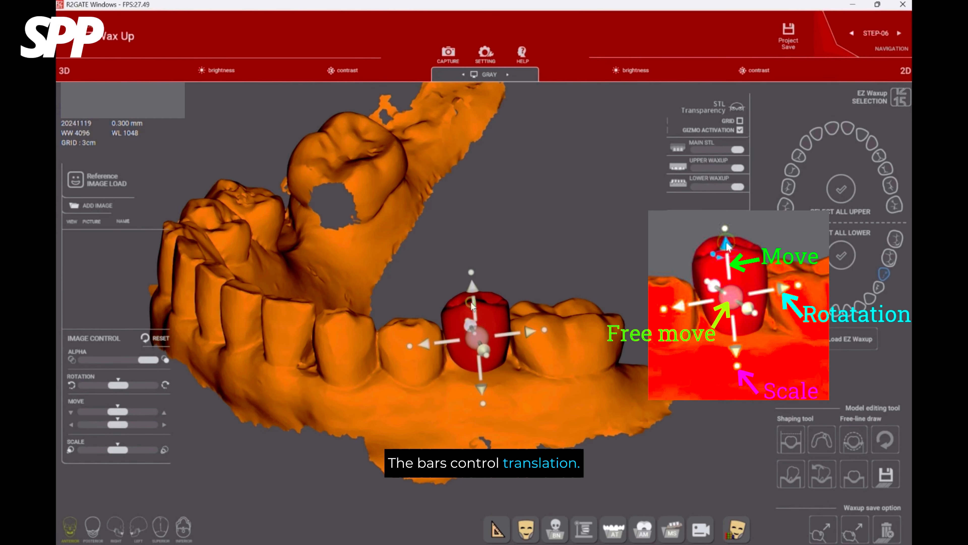
# Adjust the crown's position, rotation and size to fit between the lower left first premolar and molar.
pyautogui.moveTo(458, 202); pyautogui.dragTo(417, 300, button='right')
pyautogui.press('Up')
pyautogui.press('Up')
pyautogui.press('Up')
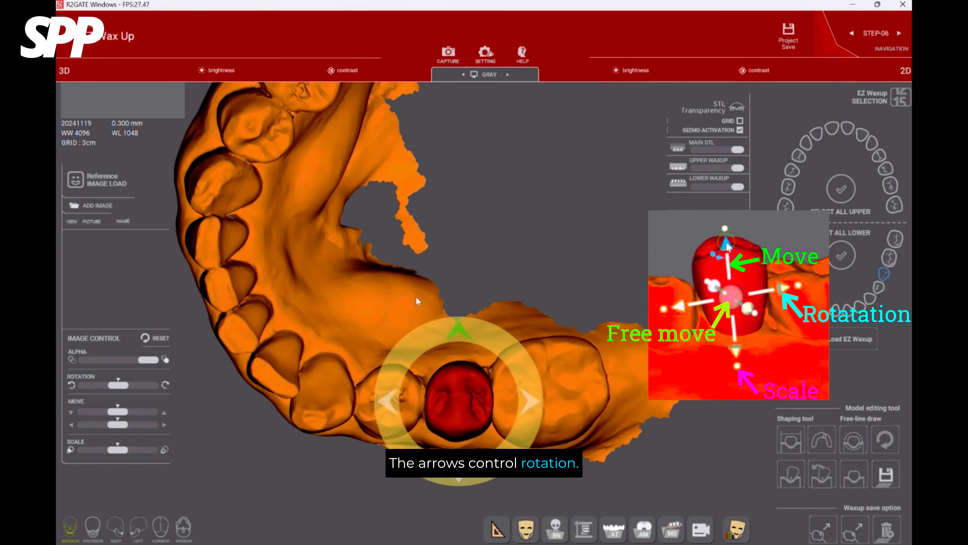
pyautogui.press('Down')
pyautogui.moveTo(438, 313); pyautogui.dragTo(412, 381, button='right')
pyautogui.press('Down')
pyautogui.hotkey('ctrl', 'Right')
pyautogui.press('Up')
pyautogui.press('Up')
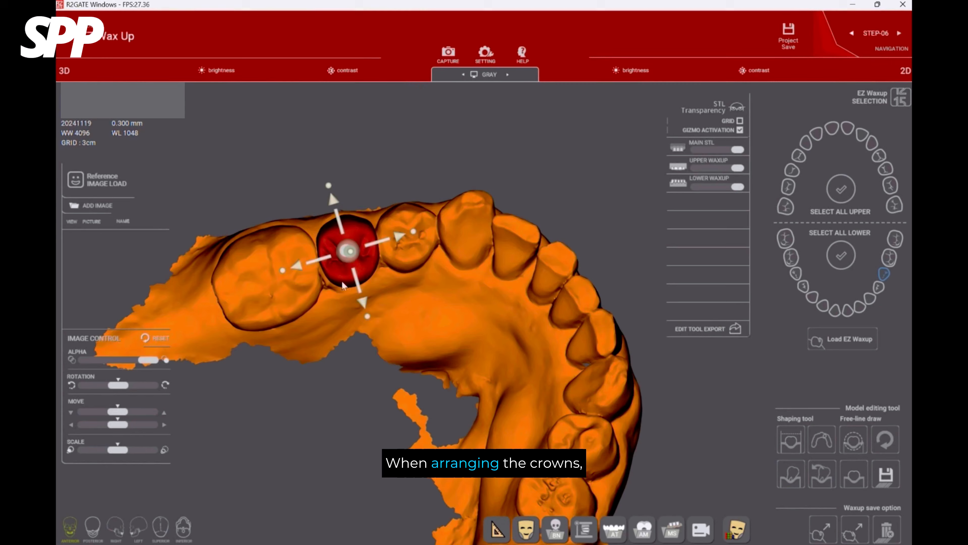
pyautogui.click(285, 271)
# Import the upper STL scan as the antagonist model.
pyautogui.moveTo(393, 458); pyautogui.dragTo(564, 355, button='right')
pyautogui.click(613, 530)
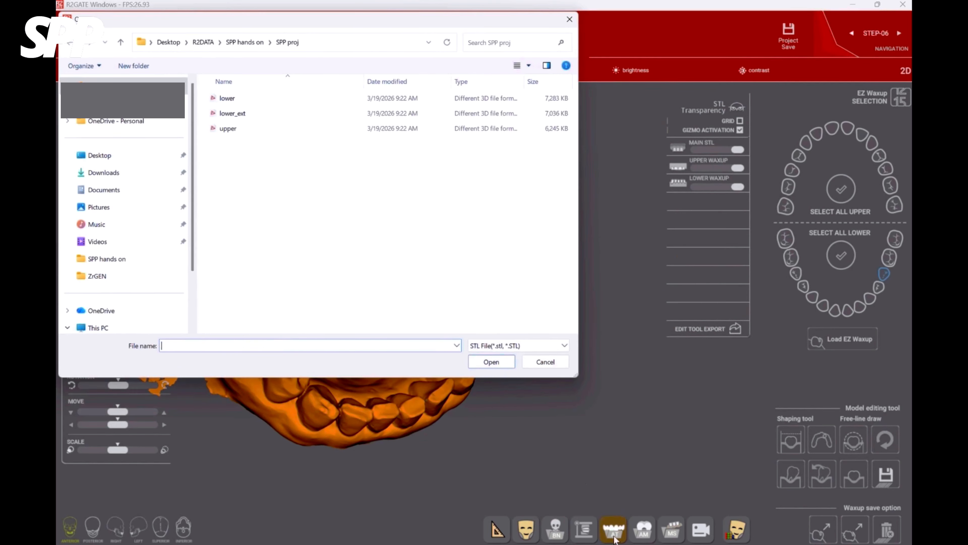
pyautogui.click(254, 129)
pyautogui.click(497, 362)
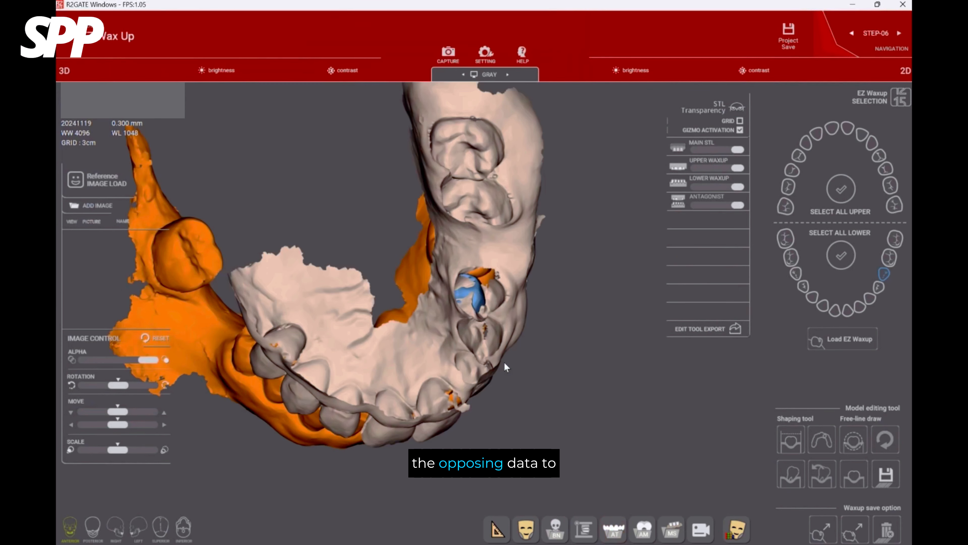
# View the crown from the side and fade the antagonist model to almost transparent.
pyautogui.moveTo(506, 367); pyautogui.dragTo(433, 214, button='right')
pyautogui.click(489, 314)
pyautogui.moveTo(739, 205); pyautogui.dragTo(697, 206)
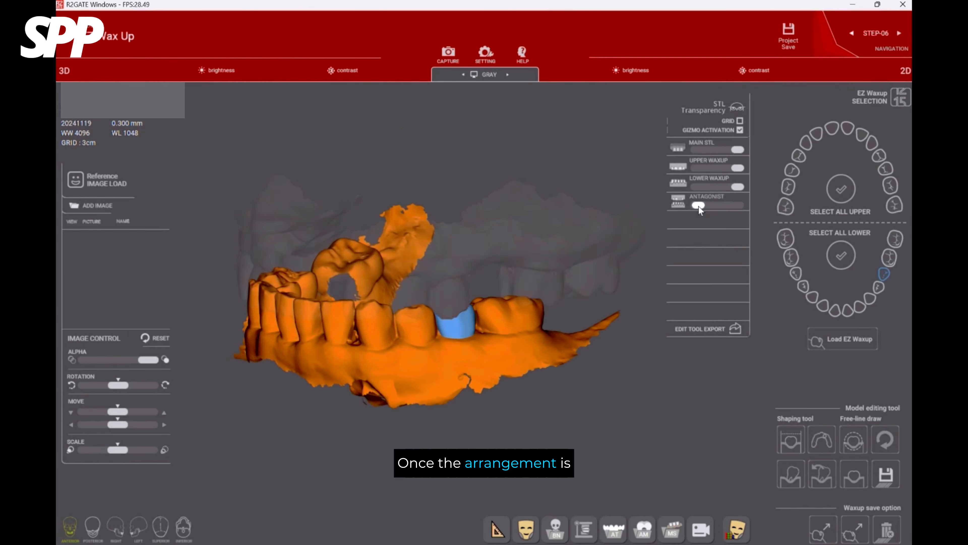
# Export the diagnostic wax-up crown as an STL file.
pyautogui.moveTo(495, 313); pyautogui.dragTo(436, 301, button='right')
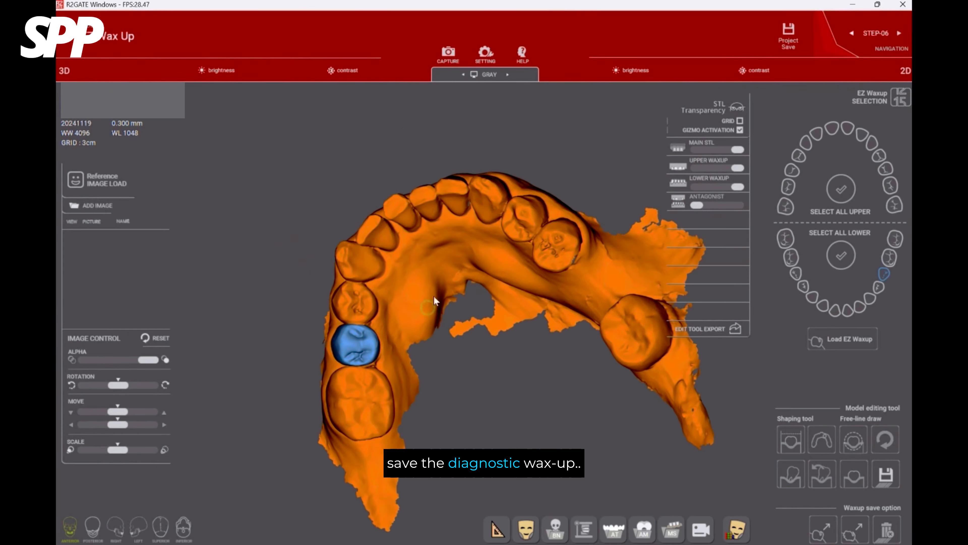
pyautogui.click(818, 535)
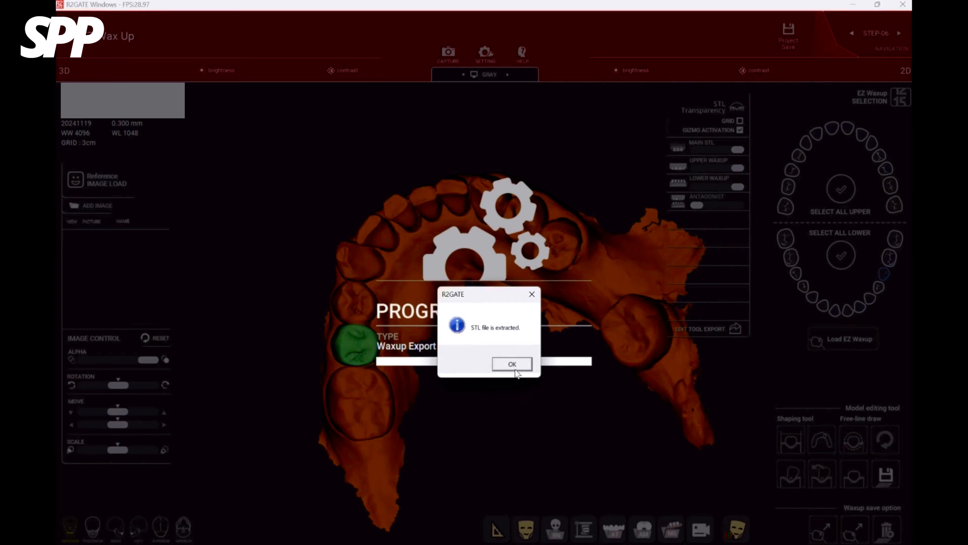
pyautogui.click(514, 367)
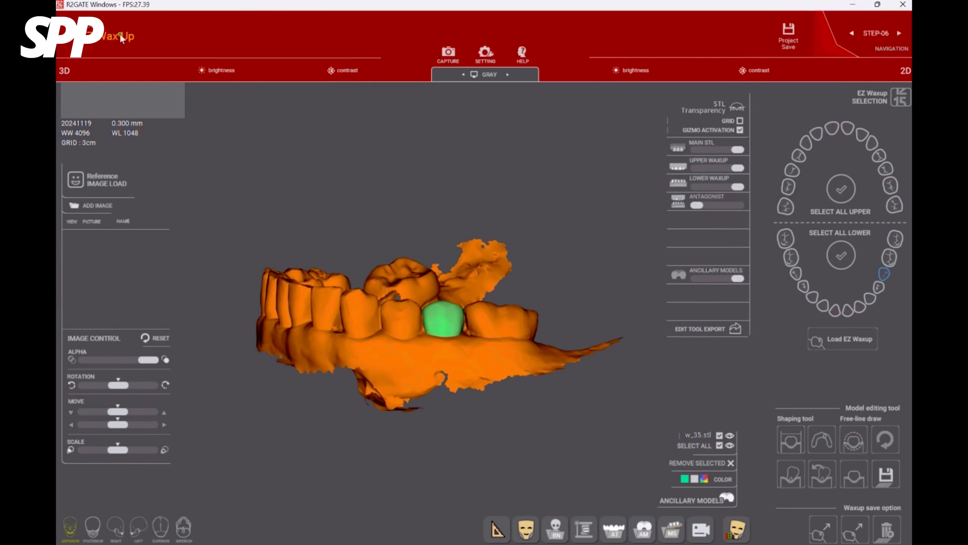
# Go to STEP-07 Mandibular Nerve tracing and lower the horizontal plane to the body of the mandible.
pyautogui.click(122, 38)
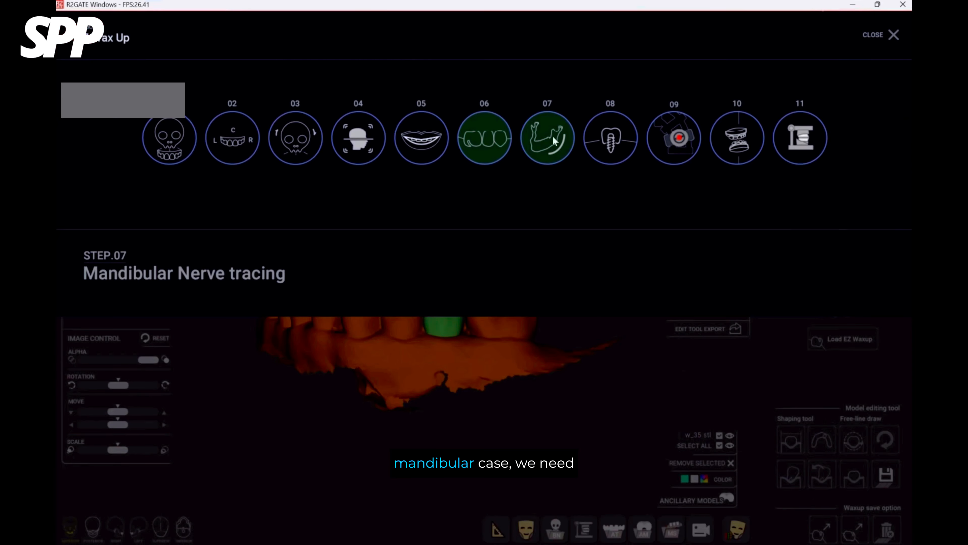
pyautogui.click(555, 147)
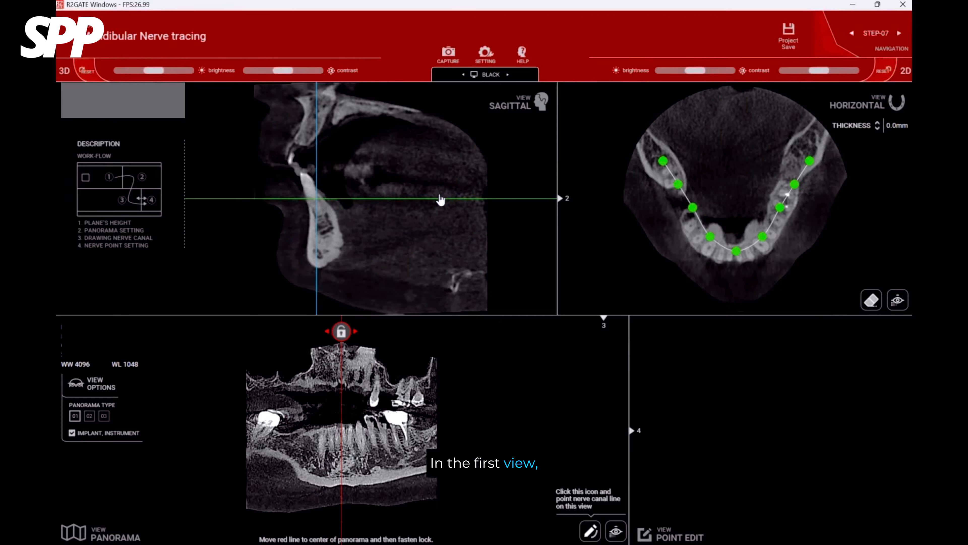
pyautogui.moveTo(440, 204); pyautogui.dragTo(440, 233)
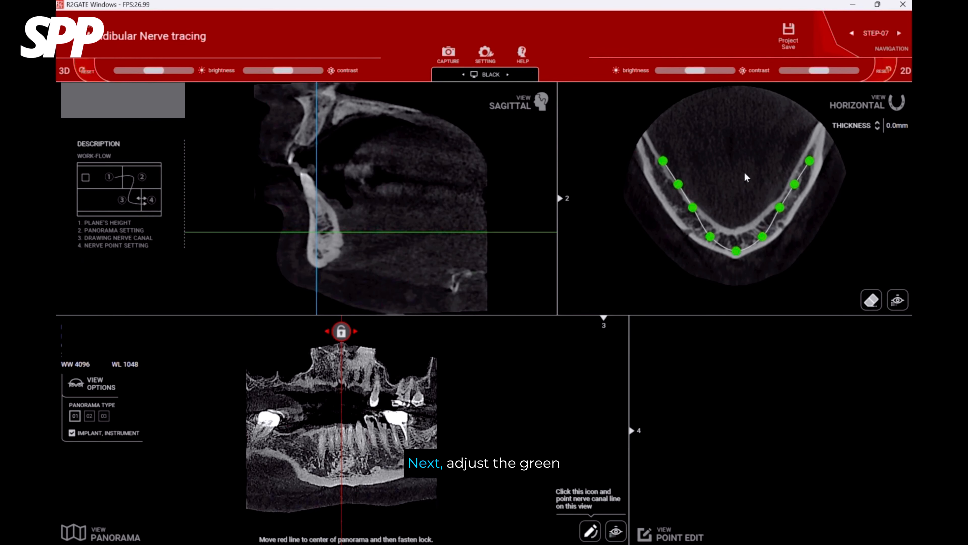
# Move the panorama curve points to follow the patient's left mandibular arch and lock the panorama centre.
pyautogui.moveTo(810, 161); pyautogui.dragTo(818, 122)
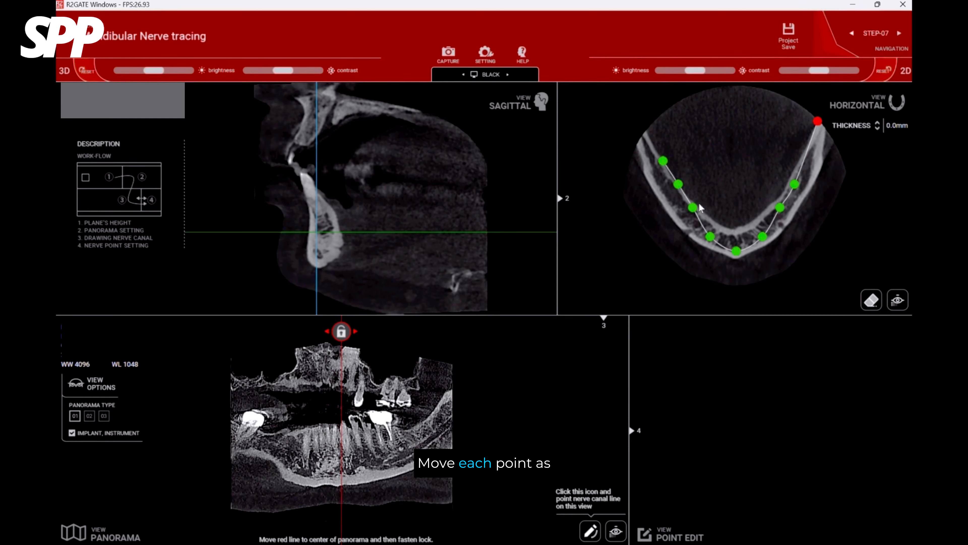
pyautogui.moveTo(795, 184); pyautogui.dragTo(780, 222)
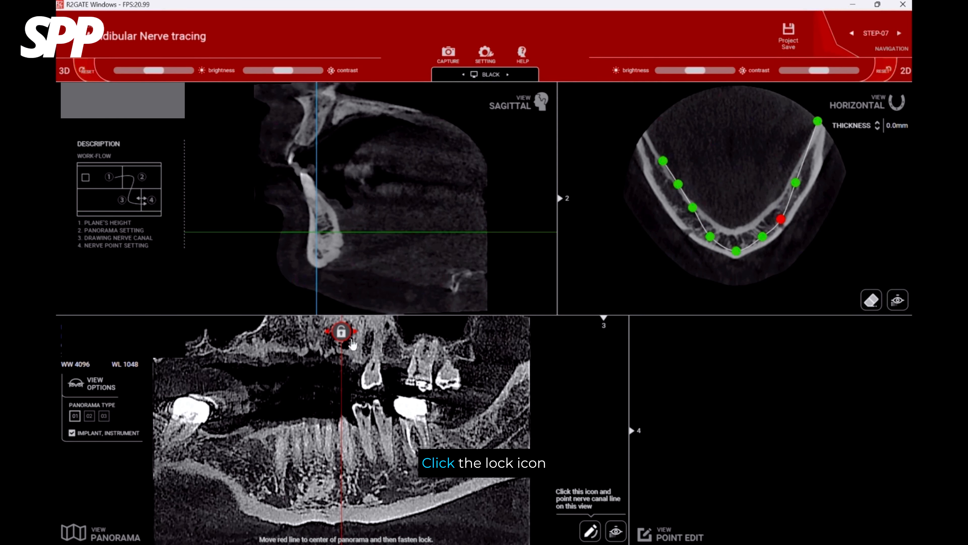
pyautogui.click(342, 331)
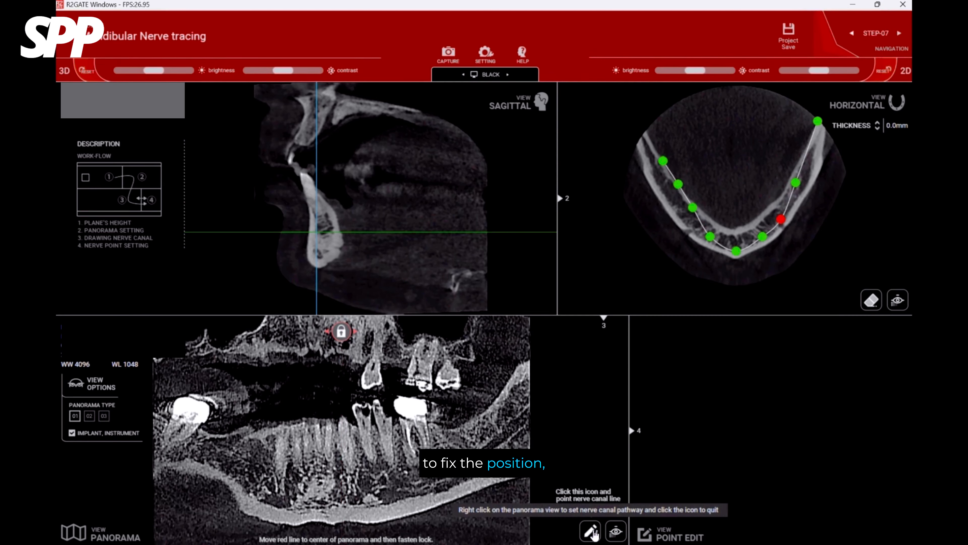
# Trace the left mandibular nerve canal on the panorama, from the ramus forward to the premolar region, and finish the tracing.
pyautogui.click(592, 532)
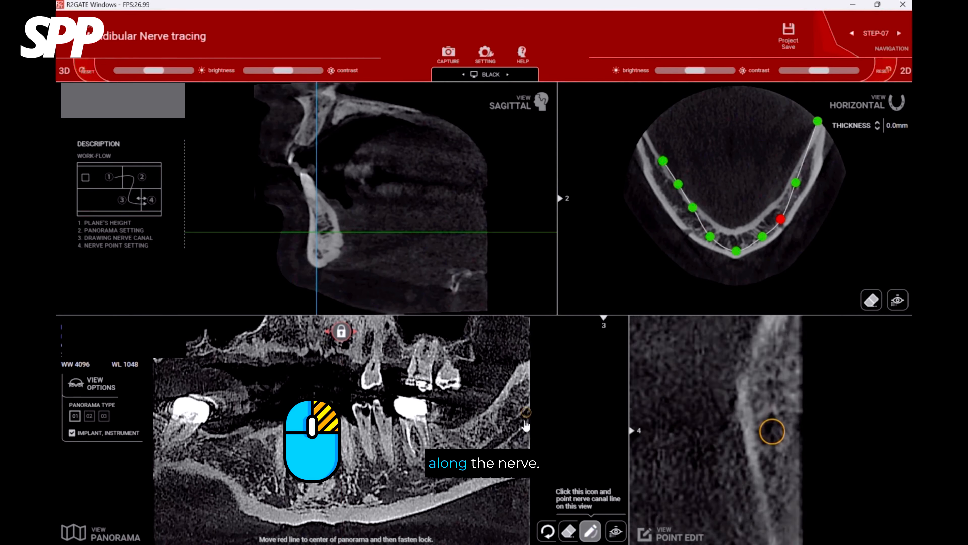
pyautogui.rightClick(515, 428)
pyautogui.rightClick(496, 443)
pyautogui.rightClick(479, 455)
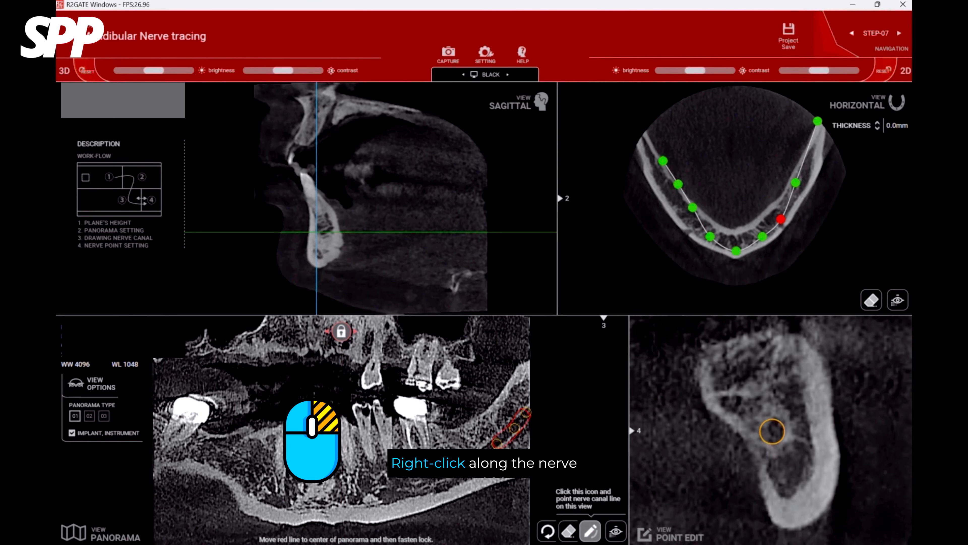
pyautogui.rightClick(461, 465)
pyautogui.rightClick(440, 477)
pyautogui.rightClick(422, 482)
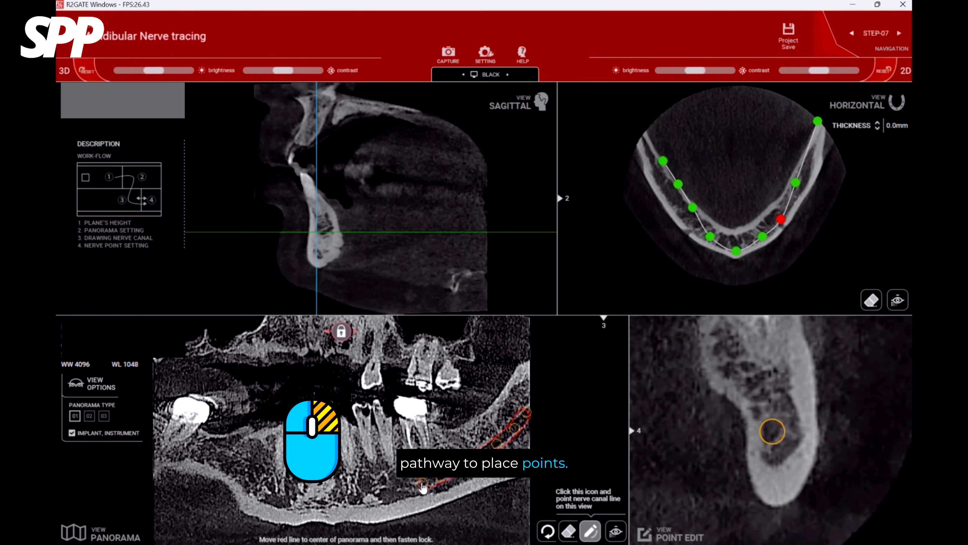
pyautogui.rightClick(402, 484)
pyautogui.rightClick(391, 479)
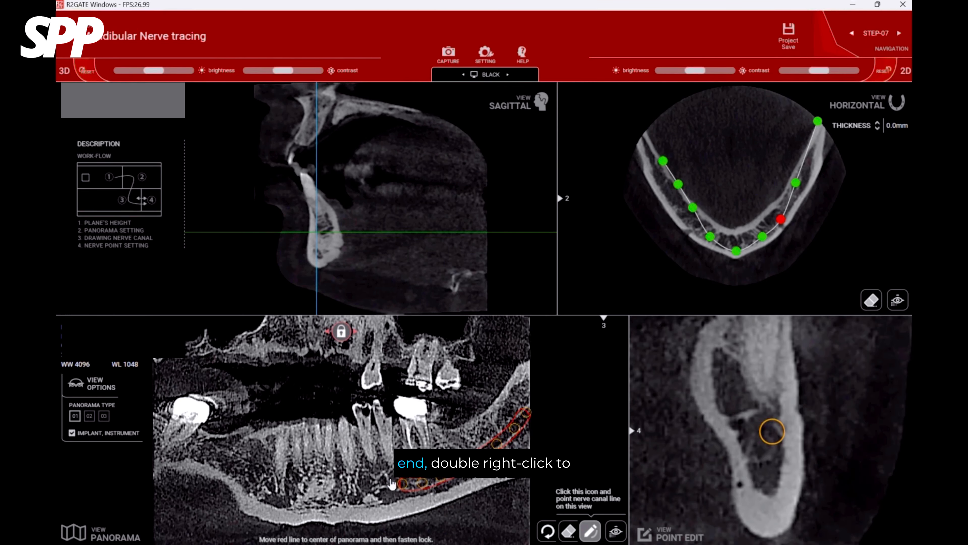
pyautogui.rightClick(385, 478)
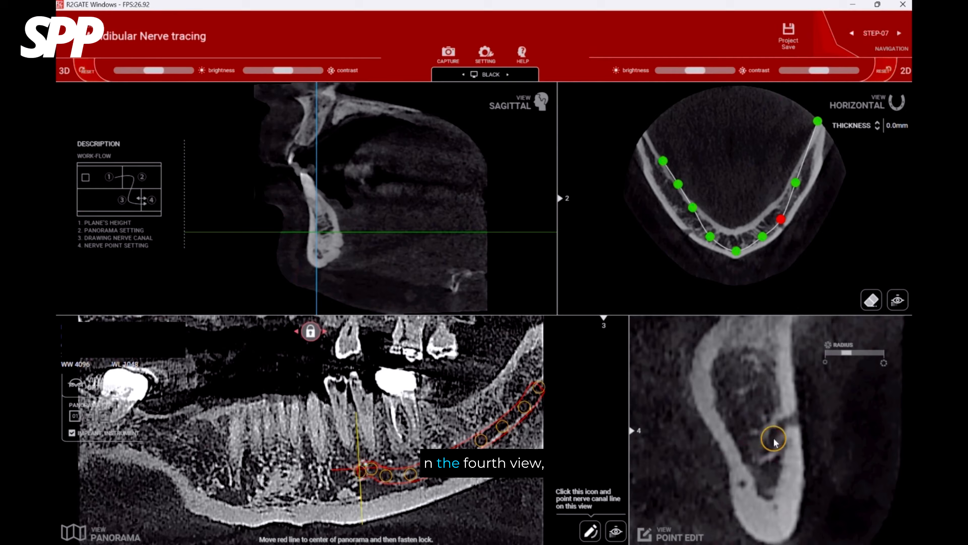
# Go through the traced nerve points on the panorama and refine their position in the cross-section.
pyautogui.moveTo(775, 443); pyautogui.dragTo(797, 441)
pyautogui.click(371, 470)
pyautogui.click(386, 476)
pyautogui.click(411, 474)
pyautogui.click(437, 466)
pyautogui.click(413, 477)
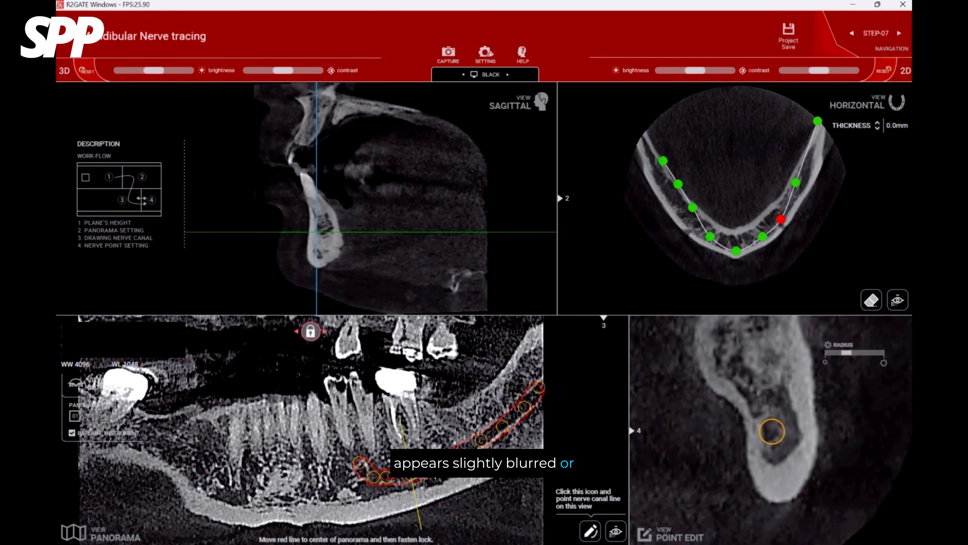
pyautogui.click(434, 469)
# Compare the nerve canal in the color density display and the grayscale display.
pyautogui.press('space')
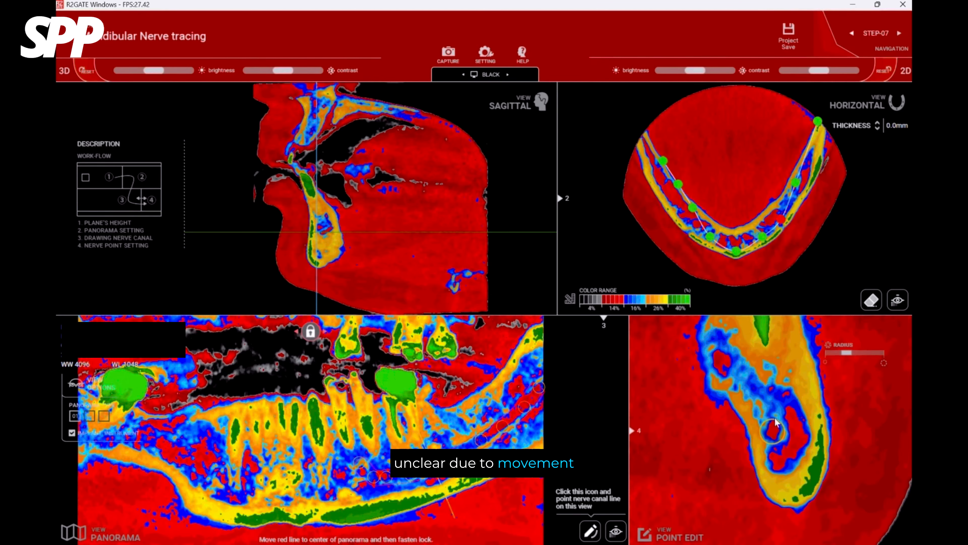
pyautogui.press('space')
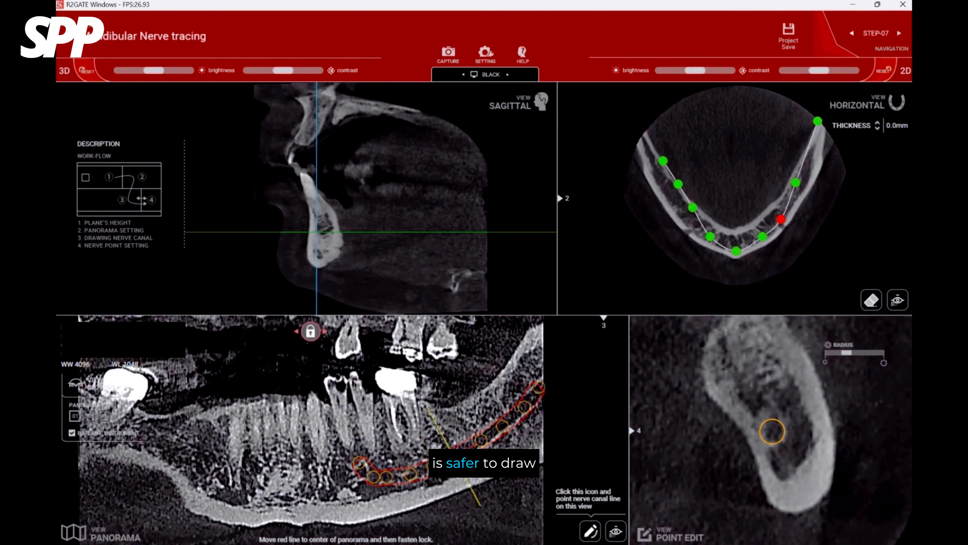
pyautogui.press('space')
pyautogui.press('space')
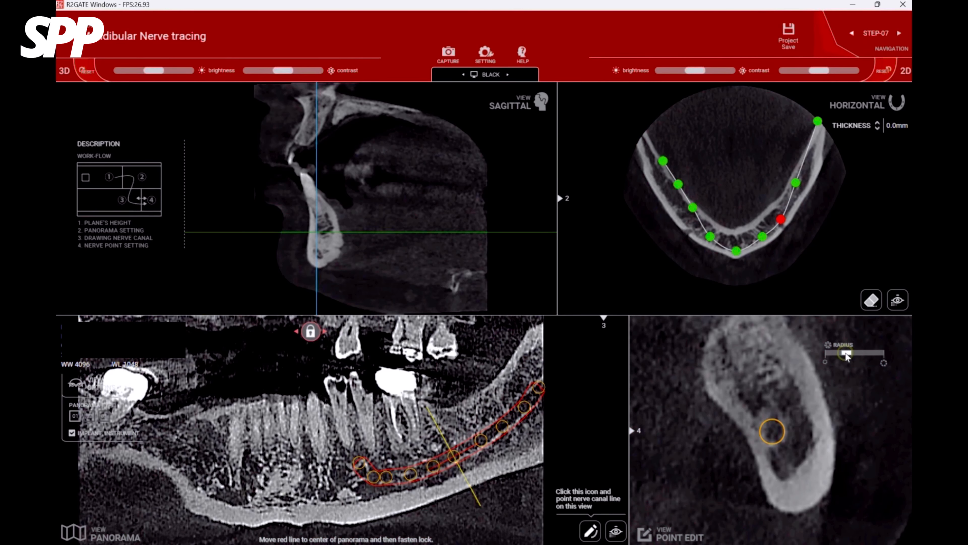
# Slightly enlarge the selected nerve point's radius and go to STEP-08 Implant surgery.
pyautogui.moveTo(847, 357); pyautogui.dragTo(850, 356)
pyautogui.click(877, 34)
pyautogui.click(625, 135)
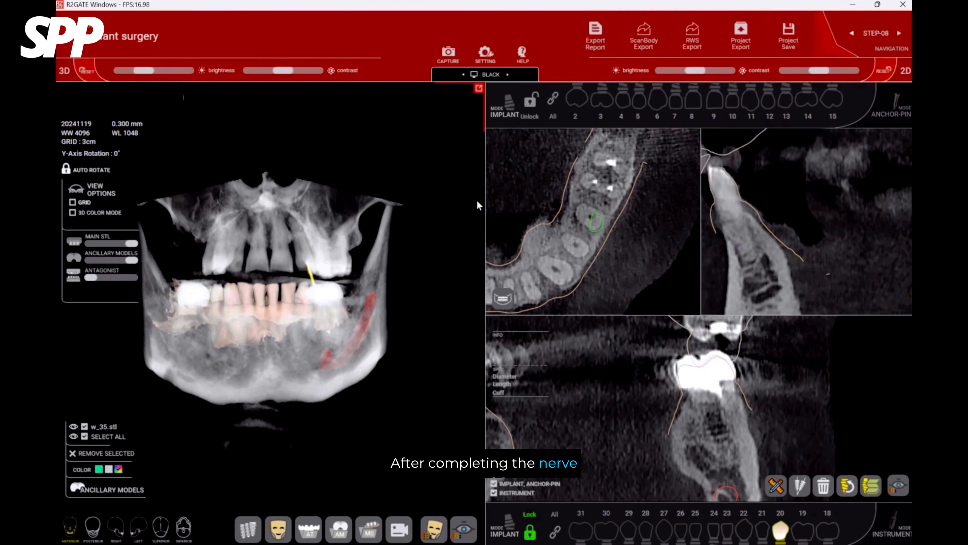
# Reduce the 3D brightness and raise the 3D contrast to hide the bone around the lower scan and nerve.
pyautogui.moveTo(286, 231)
pyautogui.mouseDown()
pyautogui.moveTo(273, 217)
pyautogui.moveTo(328, 363)
pyautogui.moveTo(339, 361)
pyautogui.moveTo(297, 225)
pyautogui.mouseUp()
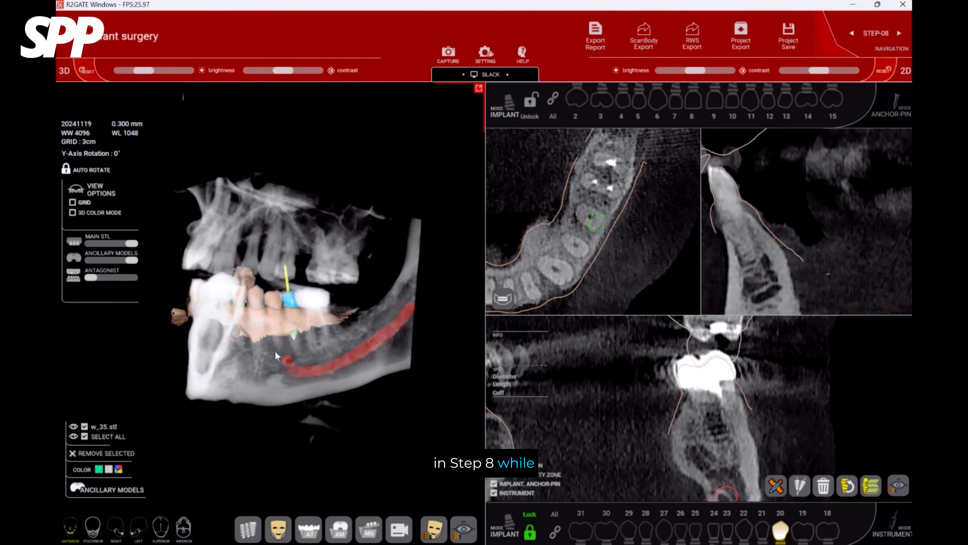
pyautogui.moveTo(148, 75); pyautogui.dragTo(117, 72)
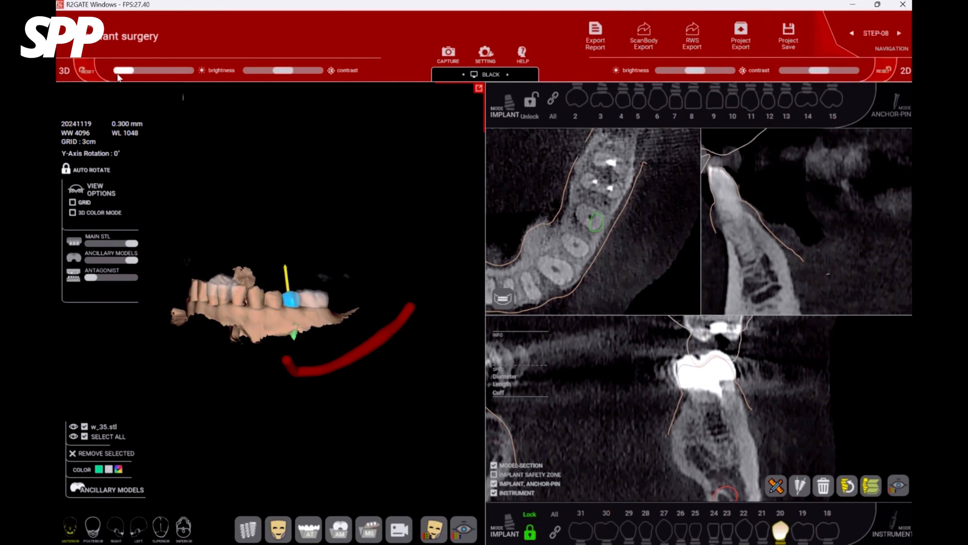
pyautogui.moveTo(282, 70); pyautogui.dragTo(307, 78)
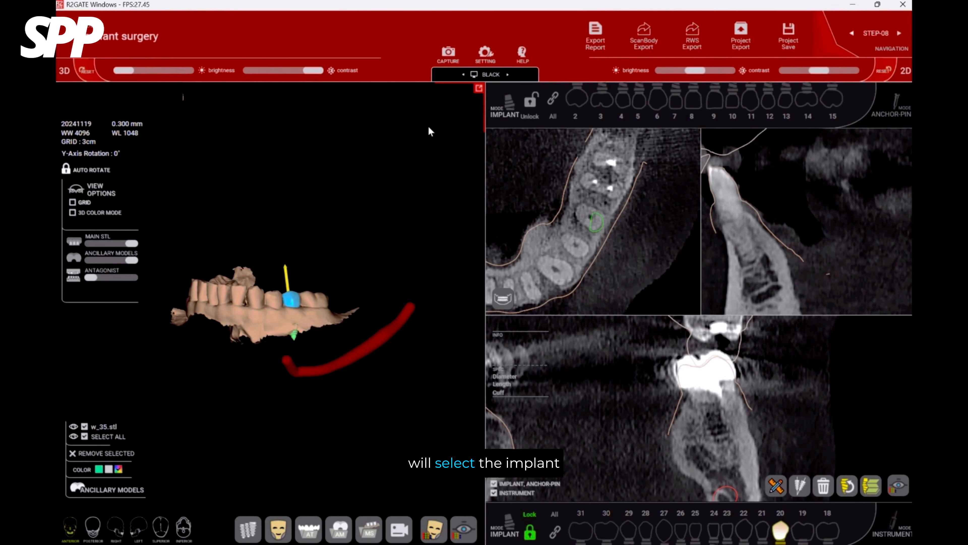
pyautogui.moveTo(272, 226); pyautogui.dragTo(320, 378)
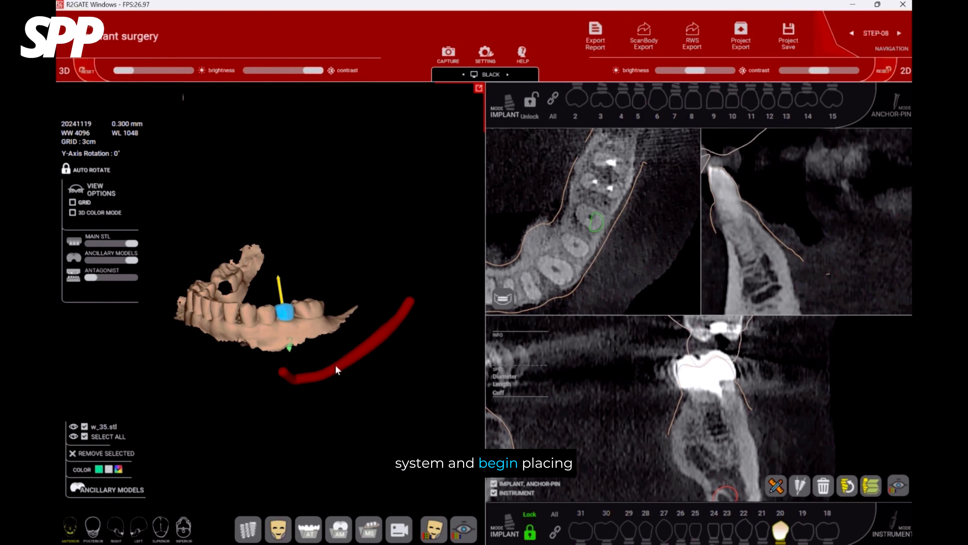
pyautogui.scroll(4, 343, 339)
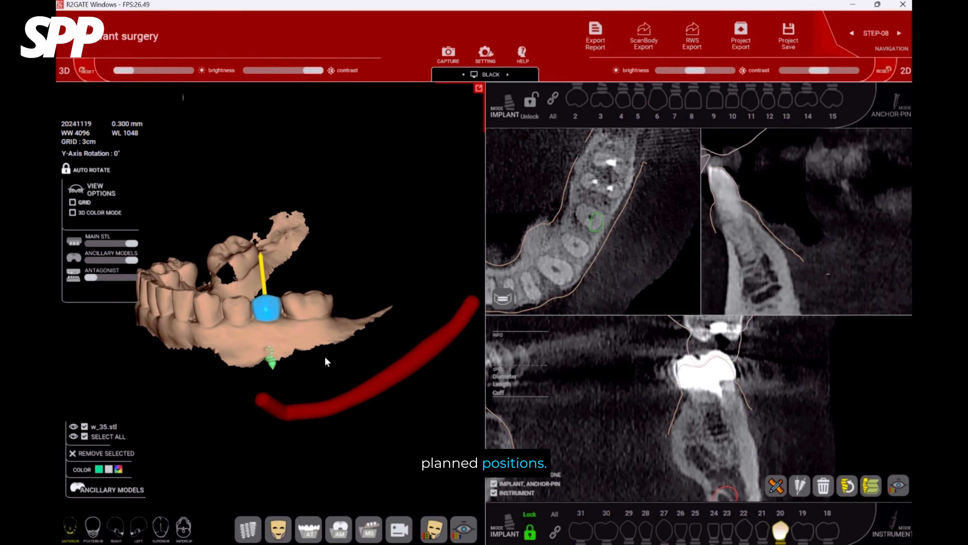
# Select the implant at tooth 20 and show more of the surrounding jaw in its cross-sections.
pyautogui.moveTo(327, 361); pyautogui.dragTo(268, 372)
pyautogui.click(271, 373)
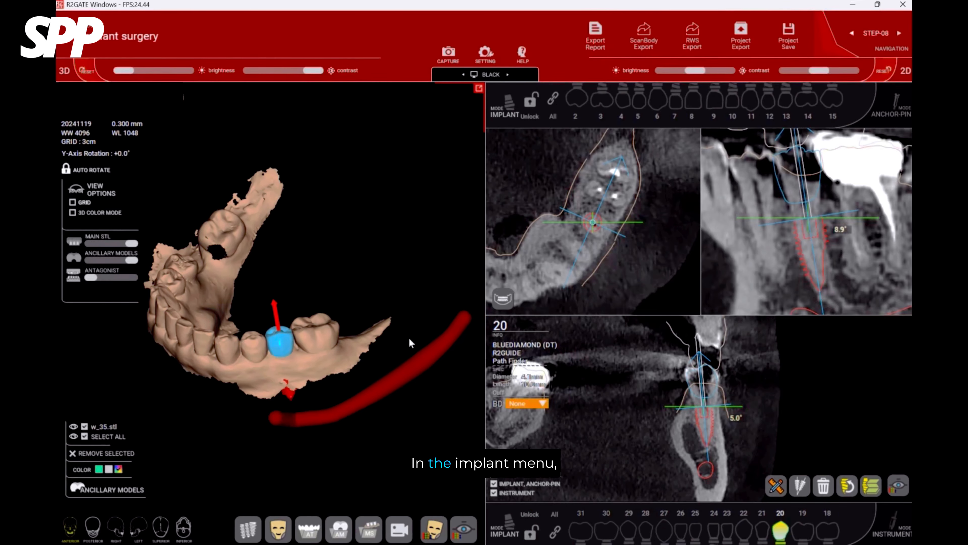
pyautogui.scroll(-1, 410, 342)
pyautogui.scroll(-2, 610, 230)
pyautogui.scroll(-5, 801, 225)
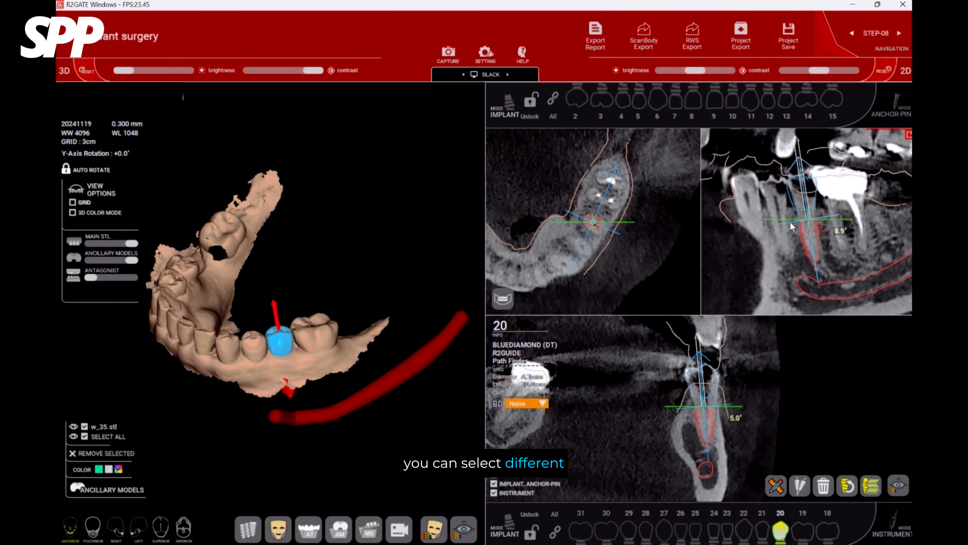
# Apply the MegaGen scan abutment to the tooth 20 implant and hide the w_35.stl crown.
pyautogui.rightClick(278, 318)
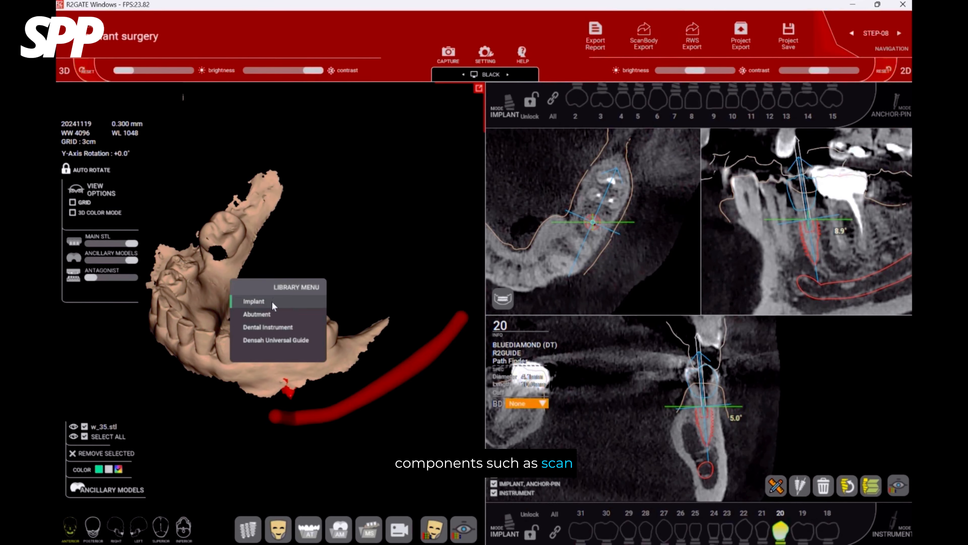
pyautogui.click(254, 301)
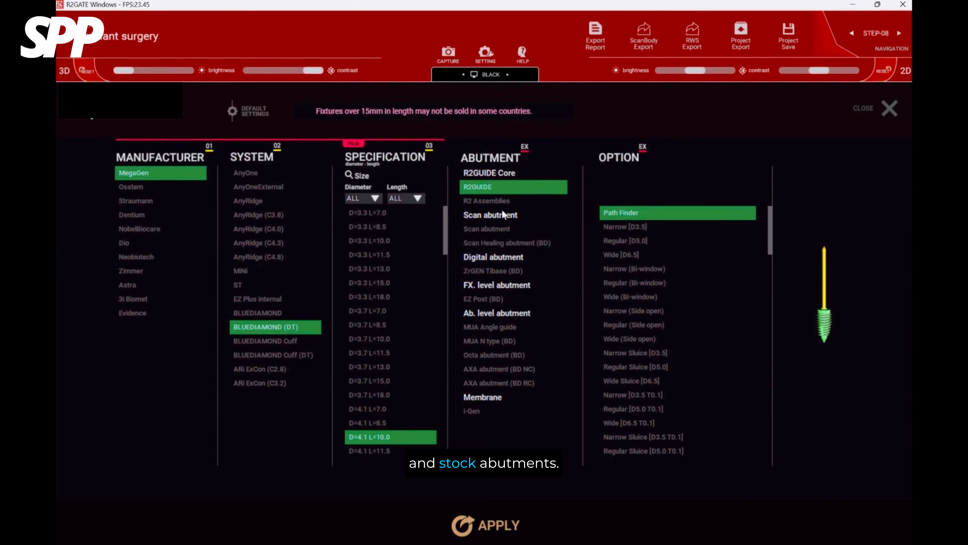
pyautogui.click(502, 228)
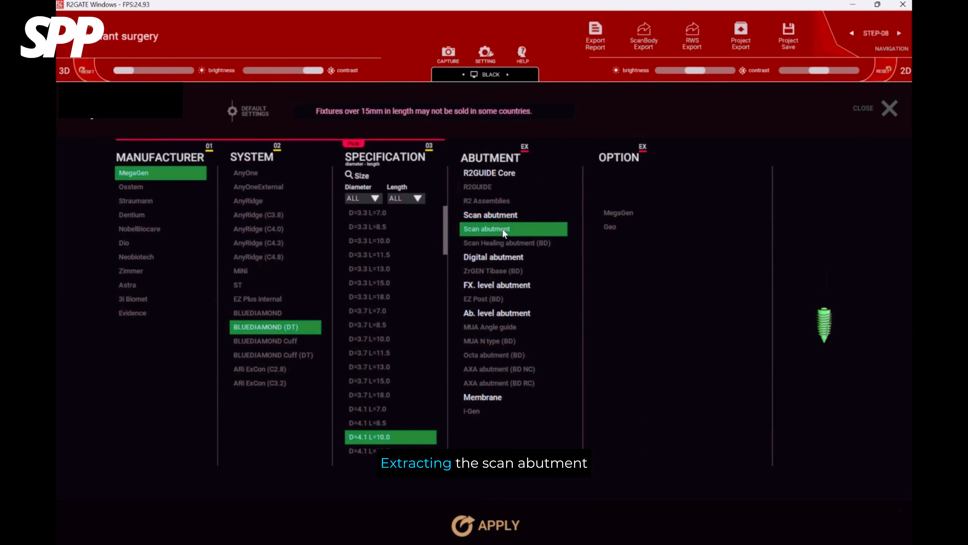
pyautogui.click(624, 214)
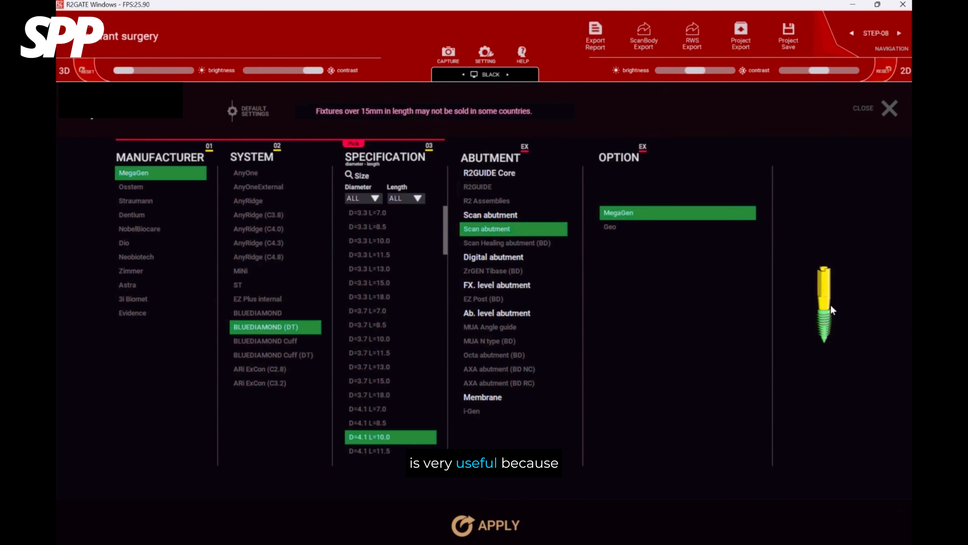
pyautogui.click(494, 520)
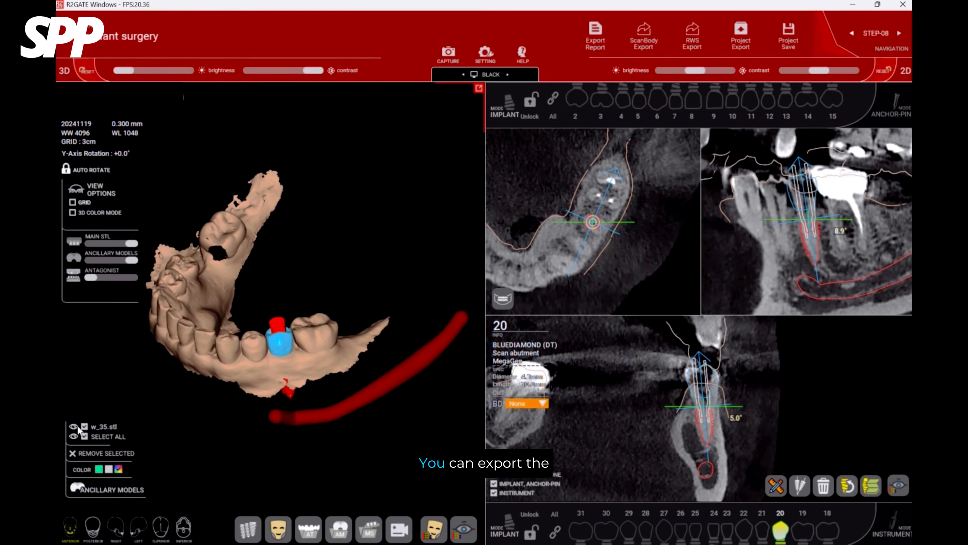
pyautogui.scroll(6, 297, 348)
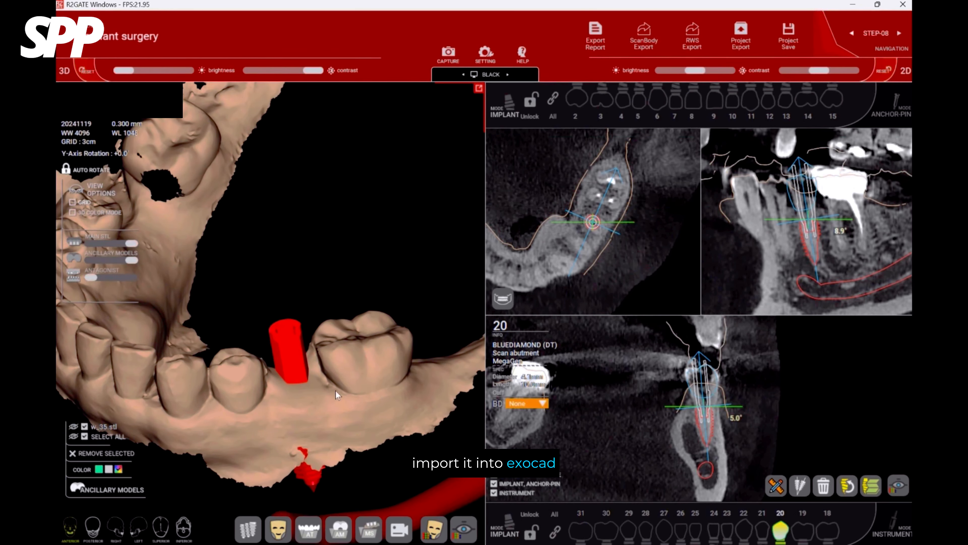
# Change the tooth 20 implant to BLUEDIAMOND (DT) D=4.4 L=10.0 with a Scan Healing abutment (BD).
pyautogui.rightClick(297, 355)
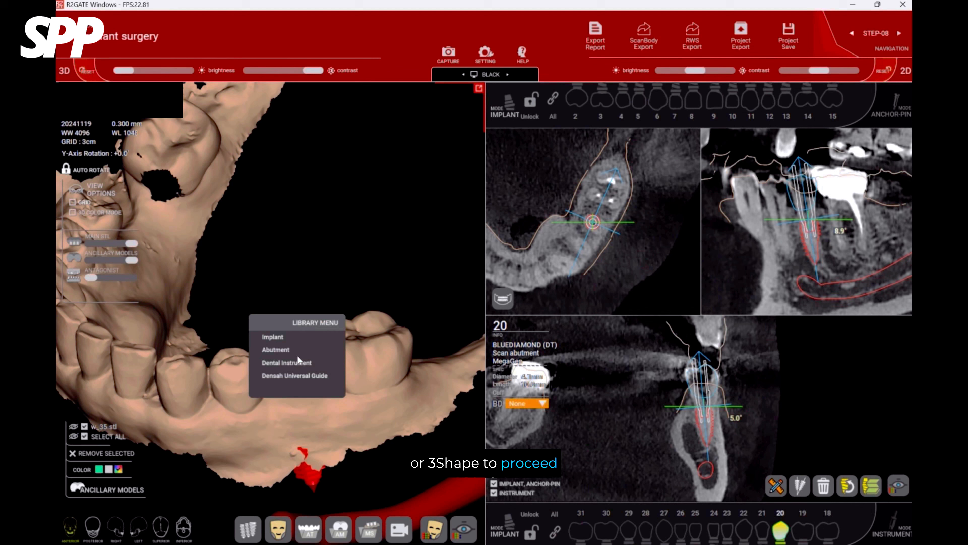
pyautogui.click(291, 338)
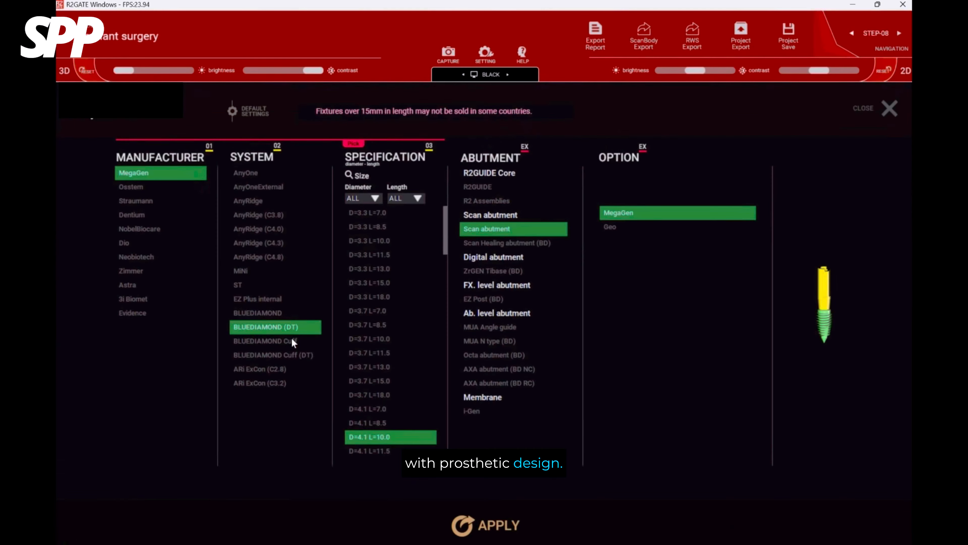
pyautogui.click(502, 244)
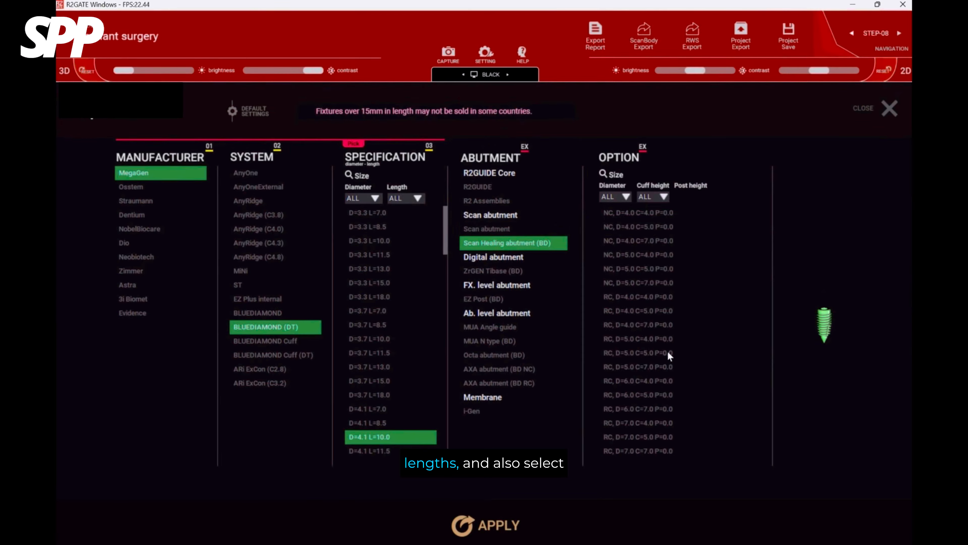
pyautogui.scroll(-5, 414, 354)
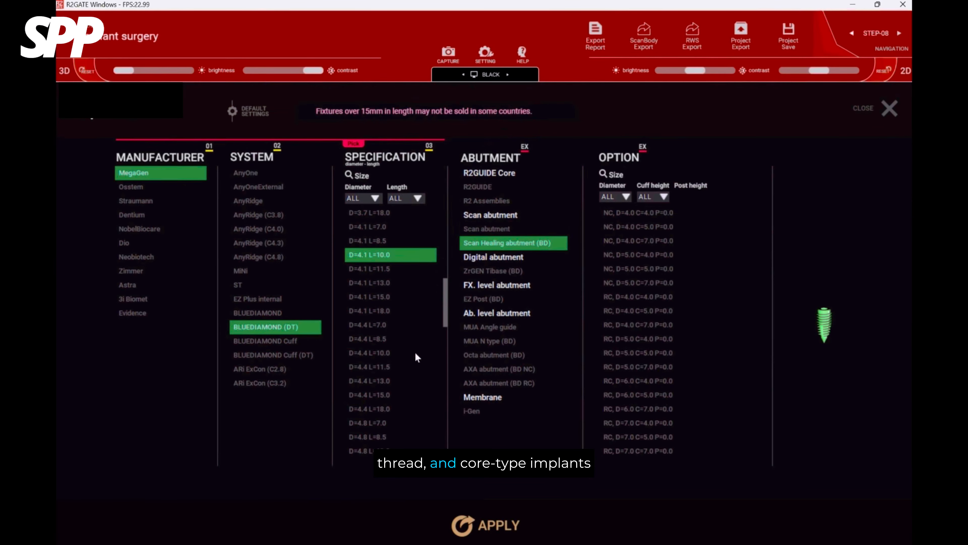
pyautogui.click(389, 352)
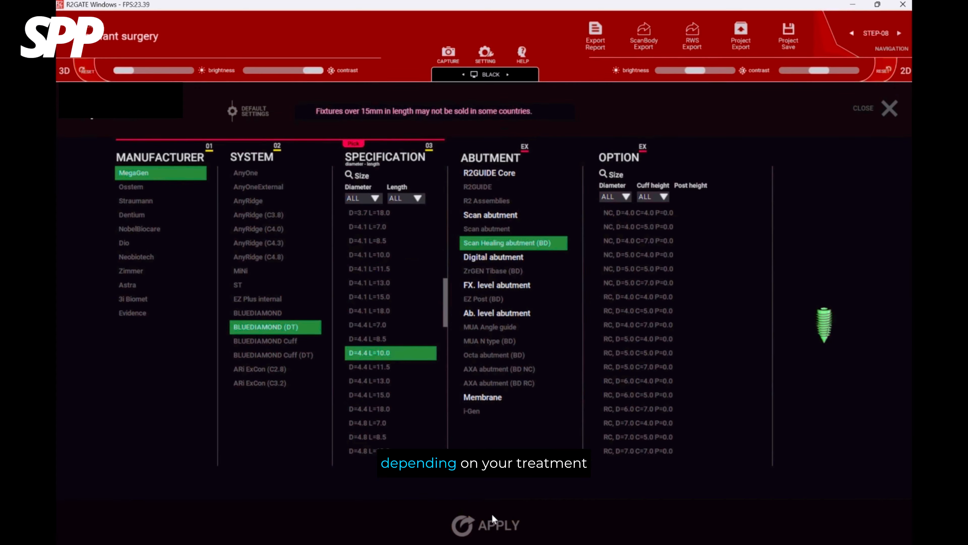
pyautogui.click(492, 523)
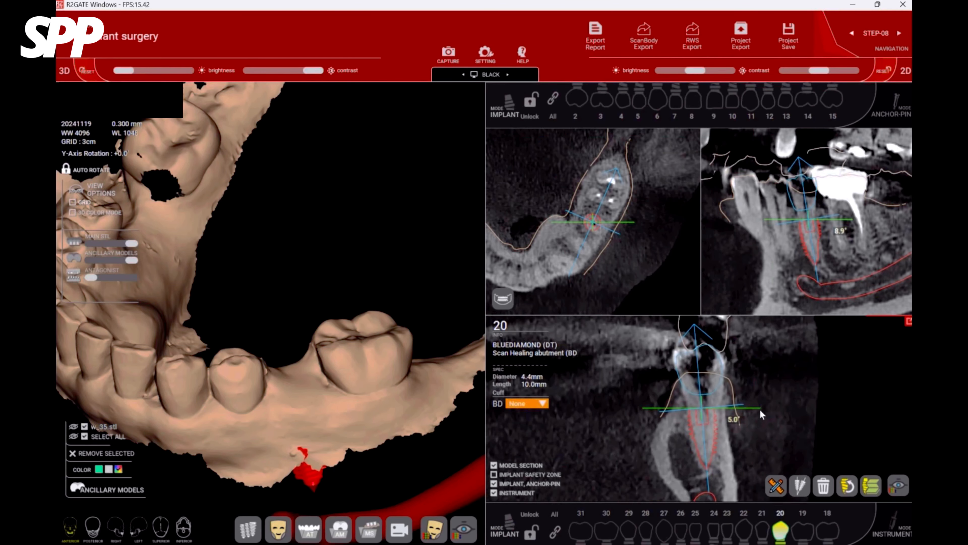
# Apply the Scan Healing abutment (BD) RC, D=4.0 C=5.0 P=0.0 on a D=4.1 L=10.0 implant at tooth 20.
pyautogui.scroll(-3, 760, 410)
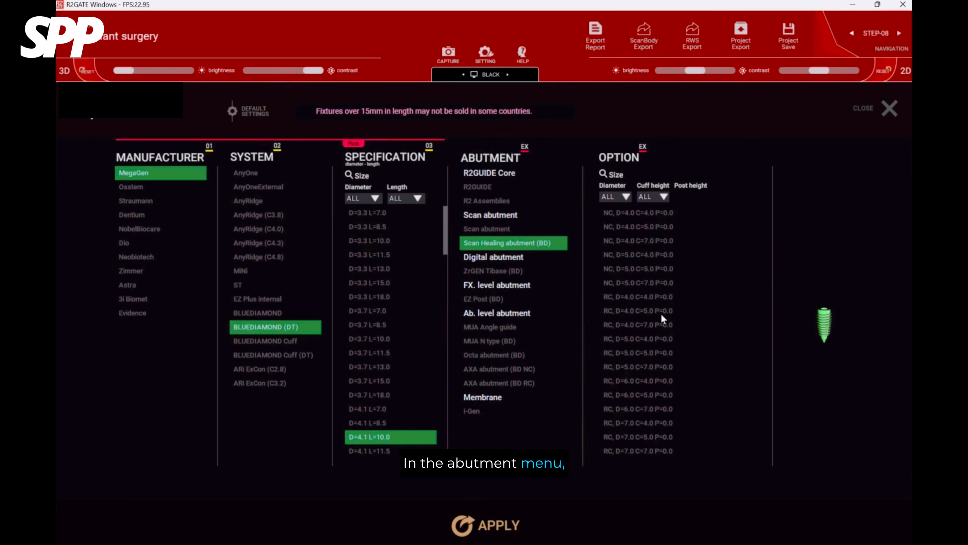
pyautogui.click(663, 310)
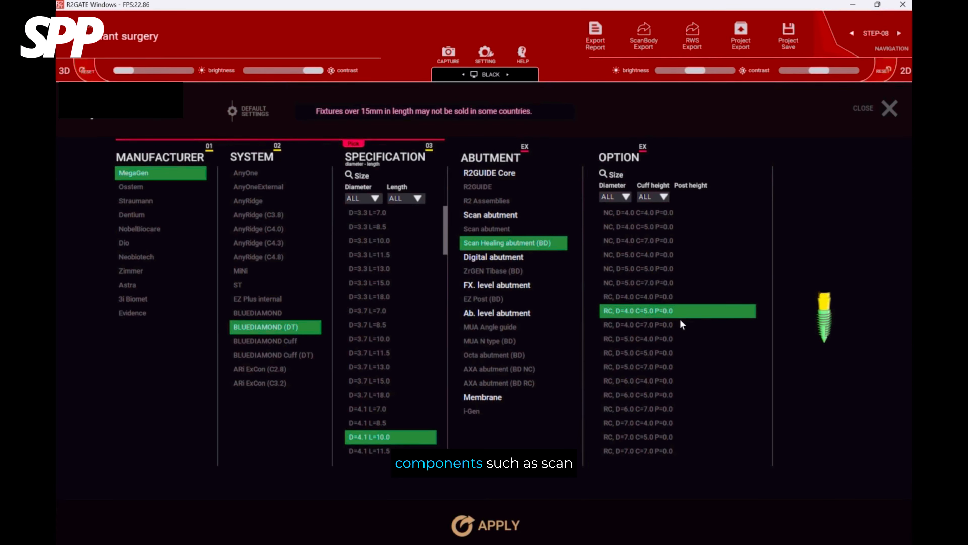
pyautogui.click(505, 526)
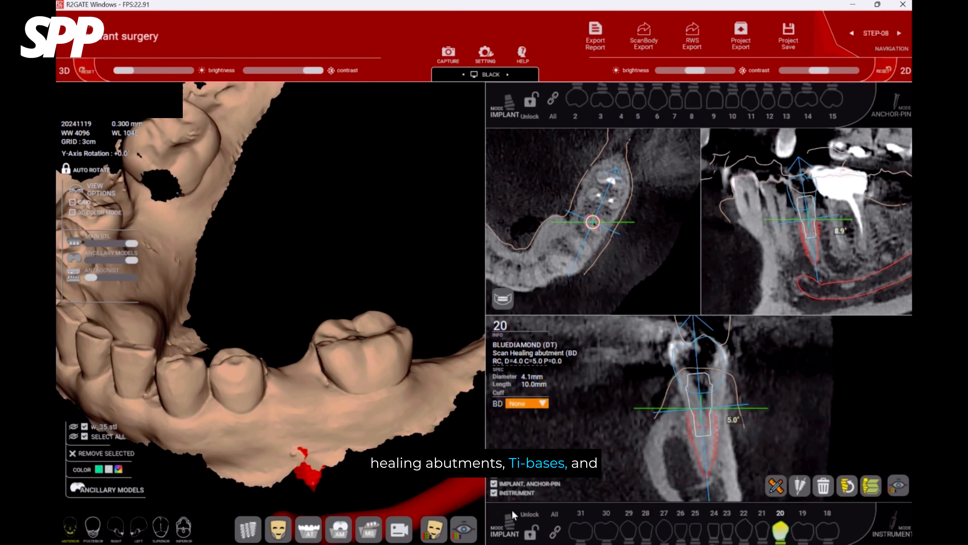
# Change the tooth 20 scan healing abutment to the taller RC, D=4.0 C=7.0 P=0.0 option.
pyautogui.rightClick(705, 392)
pyautogui.click(702, 375)
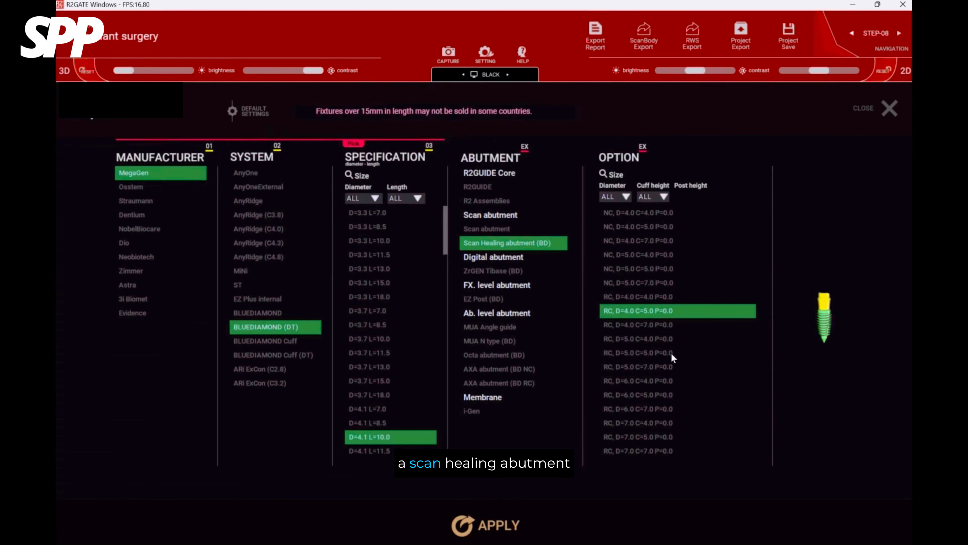
pyautogui.click(660, 325)
pyautogui.click(510, 515)
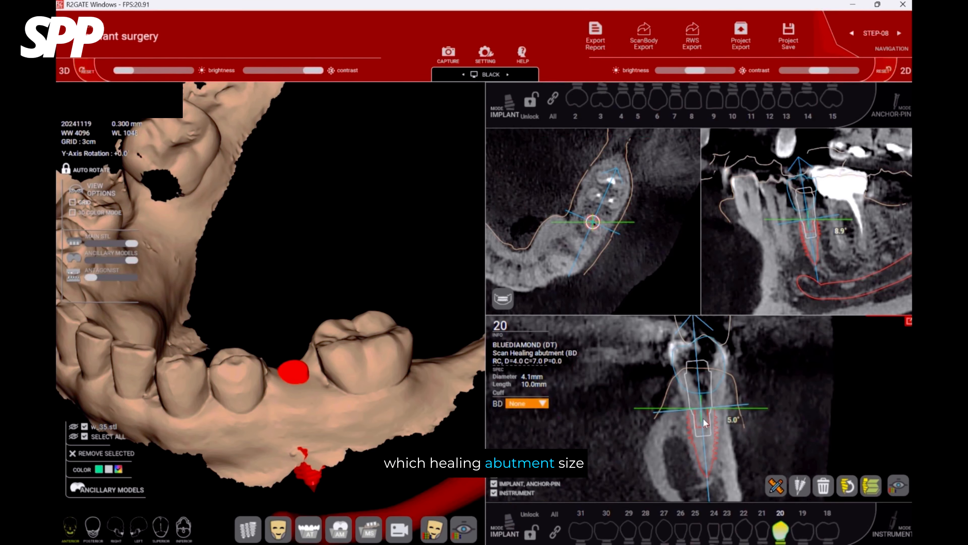
# Switch the tooth 20 scan healing abutment back to the RC, D=4.0 C=5.0 P=0.0 option.
pyautogui.rightClick(696, 398)
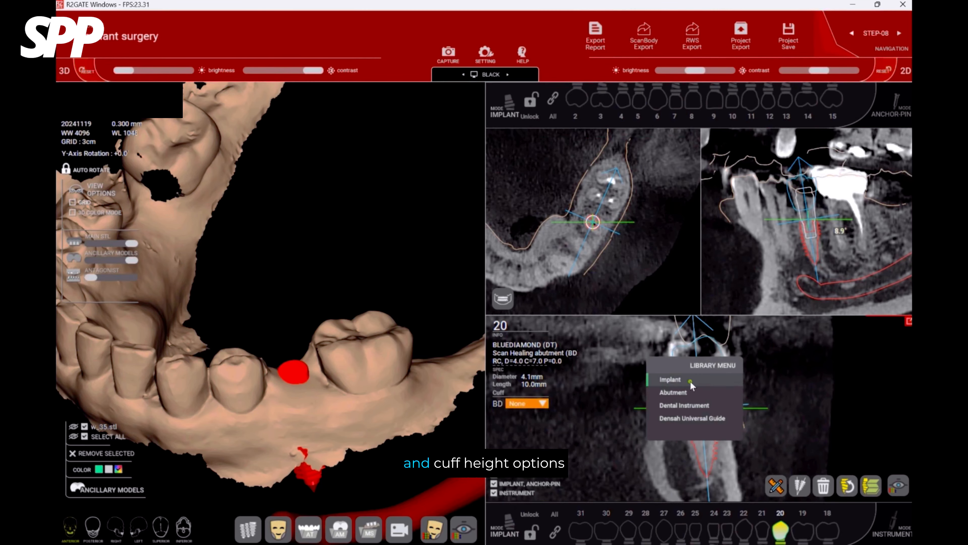
pyautogui.click(691, 381)
pyautogui.click(635, 312)
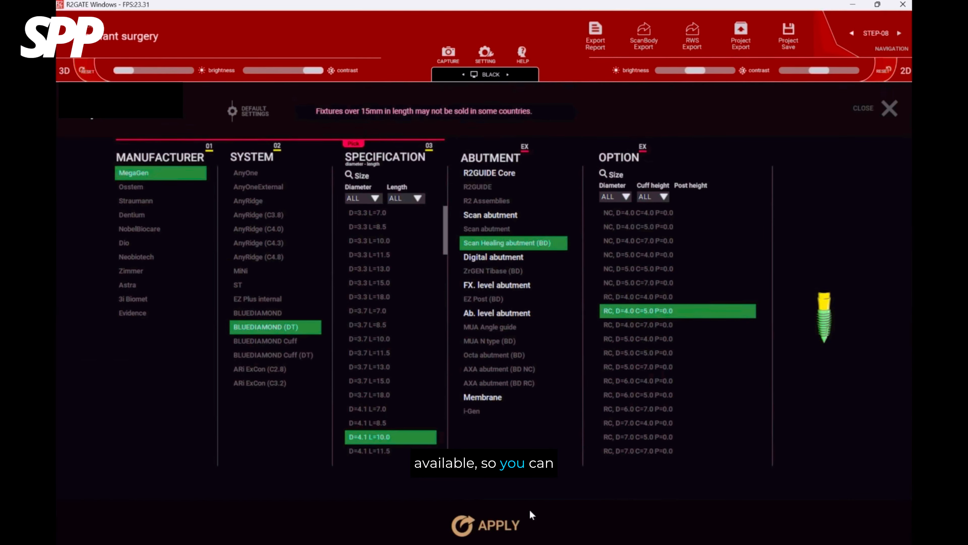
pyautogui.click(509, 521)
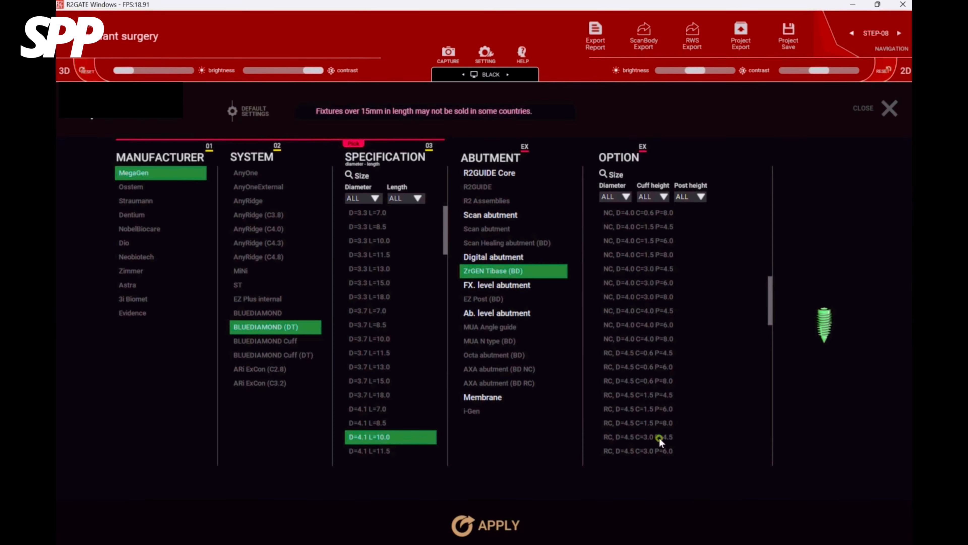
# Compare the C=3.0 and C=4.0 cuffs of the ZrGEN Tibase (BD) and apply RC, D=4.5 C=3.0 P=4.5 to the tooth 20 implant.
pyautogui.click(658, 437)
pyautogui.scroll(-3, 660, 439)
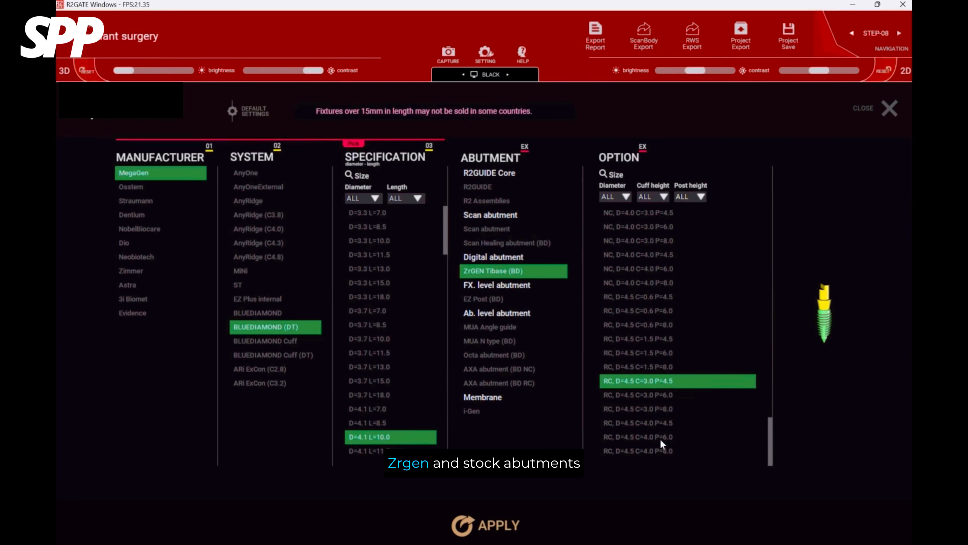
pyautogui.click(660, 424)
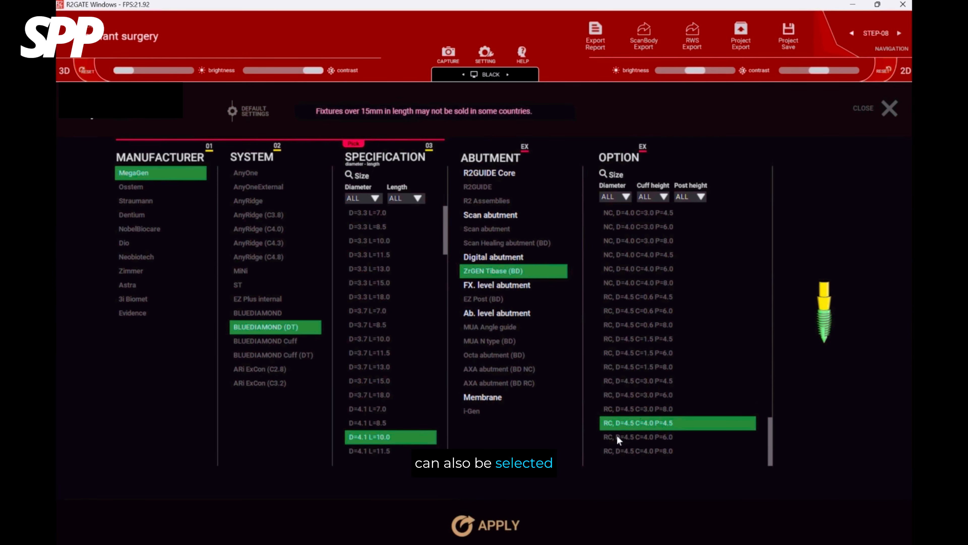
pyautogui.click(660, 381)
pyautogui.click(486, 525)
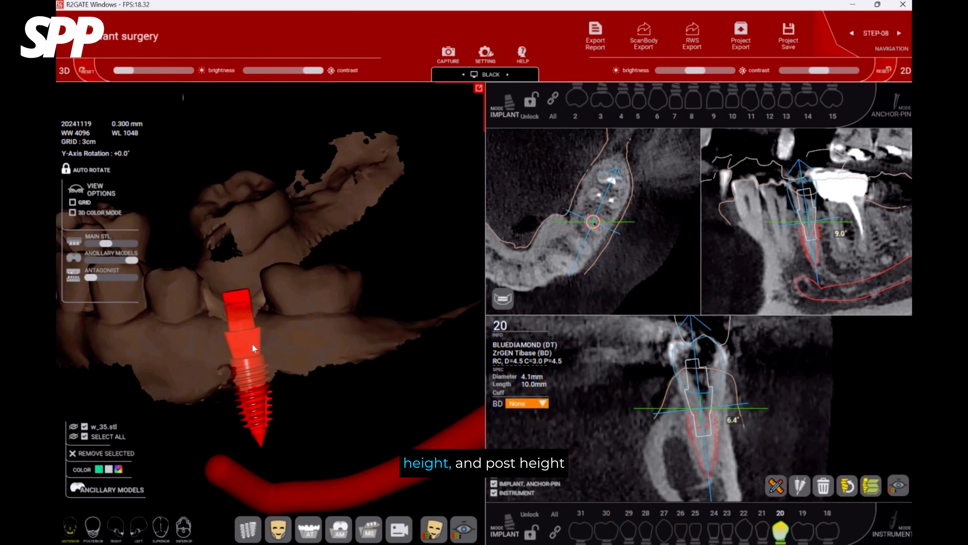
# Change the ZrGEN Tibase (BD) on the tooth 20 implant to RC, D=4.5 C=4.0 P=4.5.
pyautogui.rightClick(244, 327)
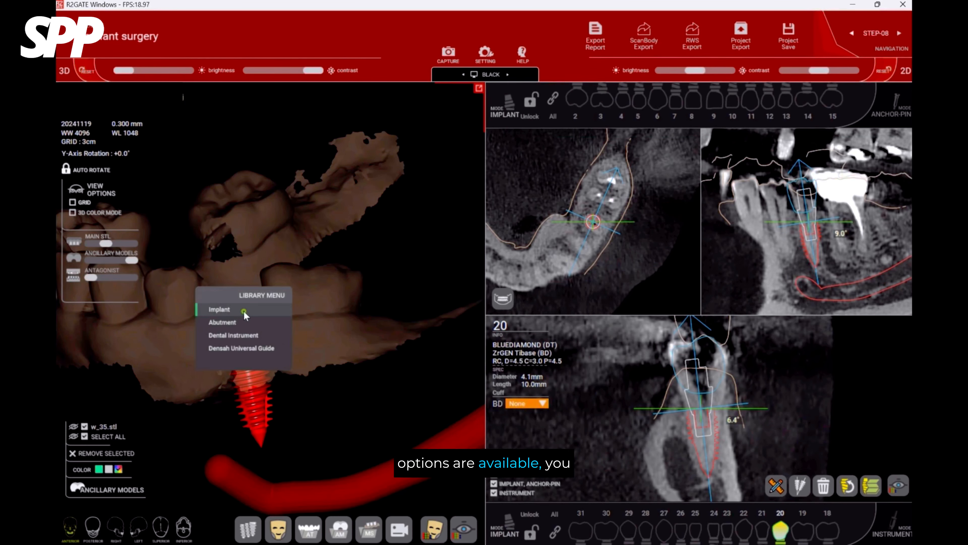
pyautogui.click(244, 312)
pyautogui.scroll(-2, 653, 449)
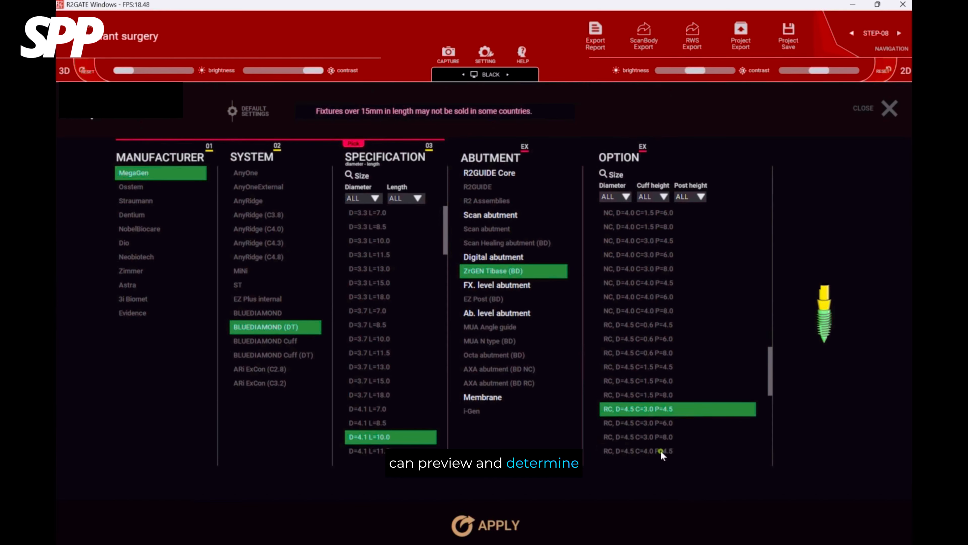
pyautogui.click(660, 451)
pyautogui.click(490, 525)
pyautogui.moveTo(337, 332); pyautogui.dragTo(320, 318)
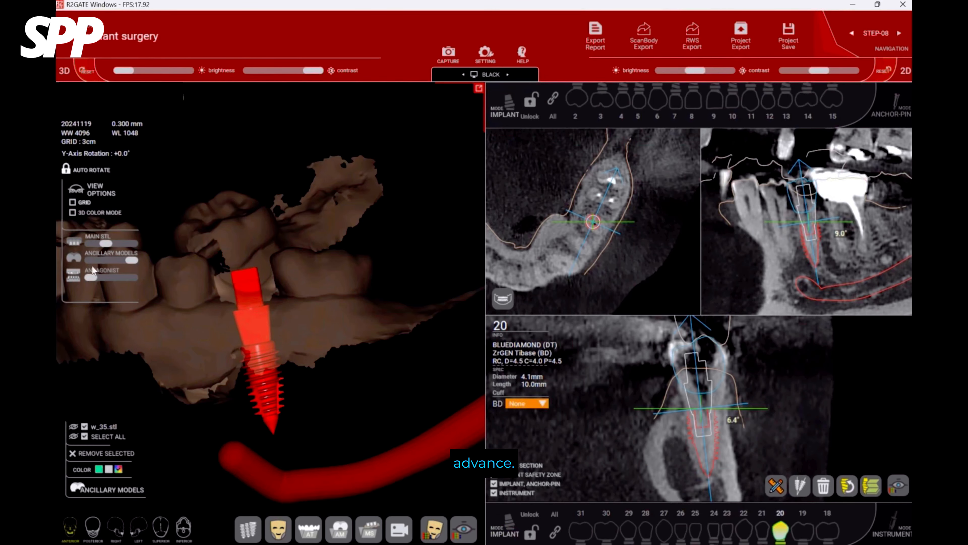
# Show the w_35.stl crown and make the ancillary models semi-transparent to check the Ti-base inside it.
pyautogui.click(76, 425)
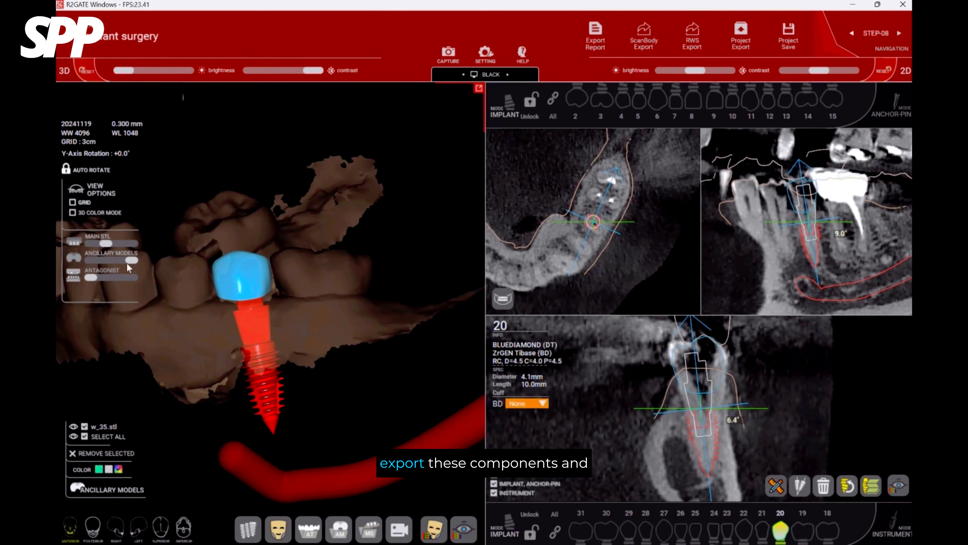
pyautogui.moveTo(127, 263); pyautogui.dragTo(117, 264)
pyautogui.moveTo(389, 284)
pyautogui.mouseDown()
pyautogui.moveTo(402, 302)
pyautogui.moveTo(420, 299)
pyautogui.moveTo(382, 295)
pyautogui.moveTo(398, 291)
pyautogui.mouseUp()
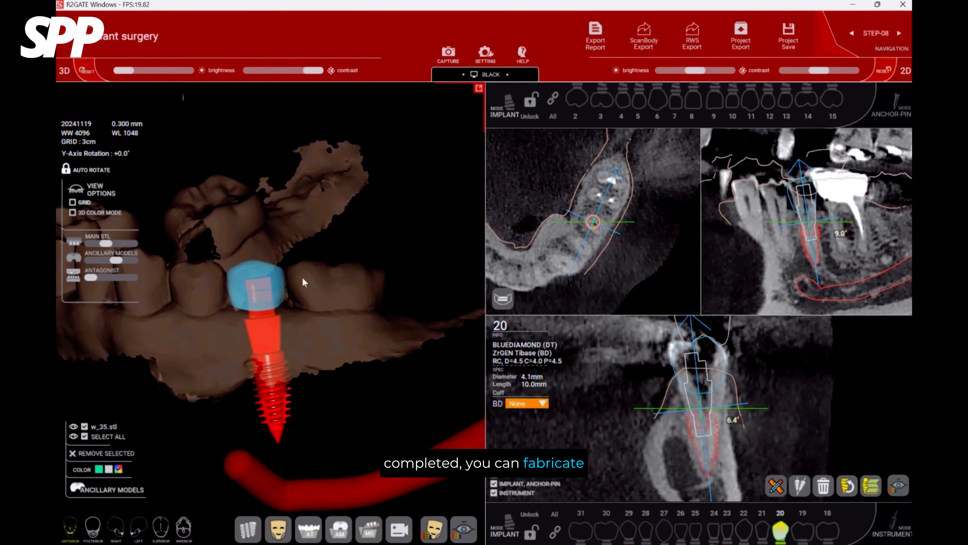
pyautogui.moveTo(304, 282); pyautogui.dragTo(350, 314)
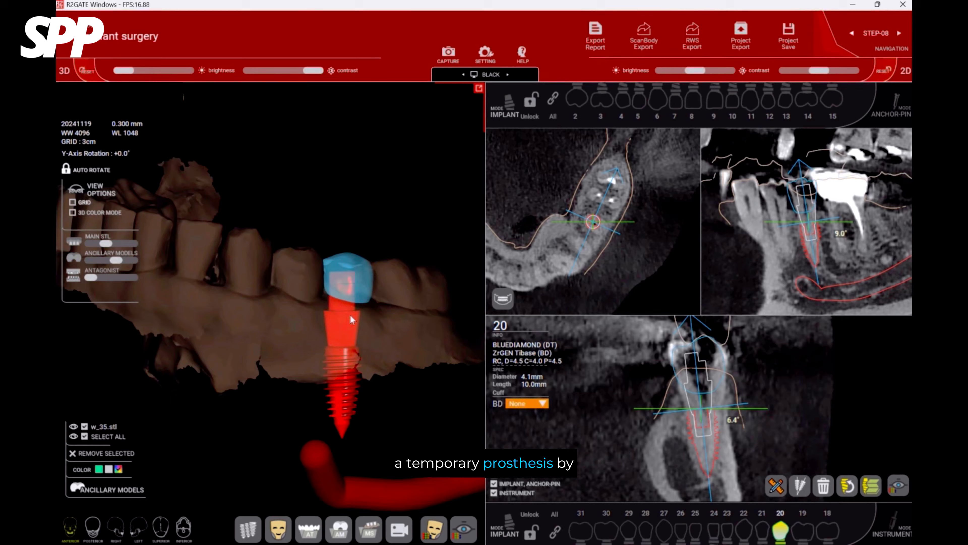
# Browse the EZ Post (BD) options and preview the MUA N type (BD) D=4.8 C=2.5 A=0 Temp Cylinder for the tooth 20 implant.
pyautogui.rightClick(342, 329)
pyautogui.click(366, 311)
pyautogui.click(509, 299)
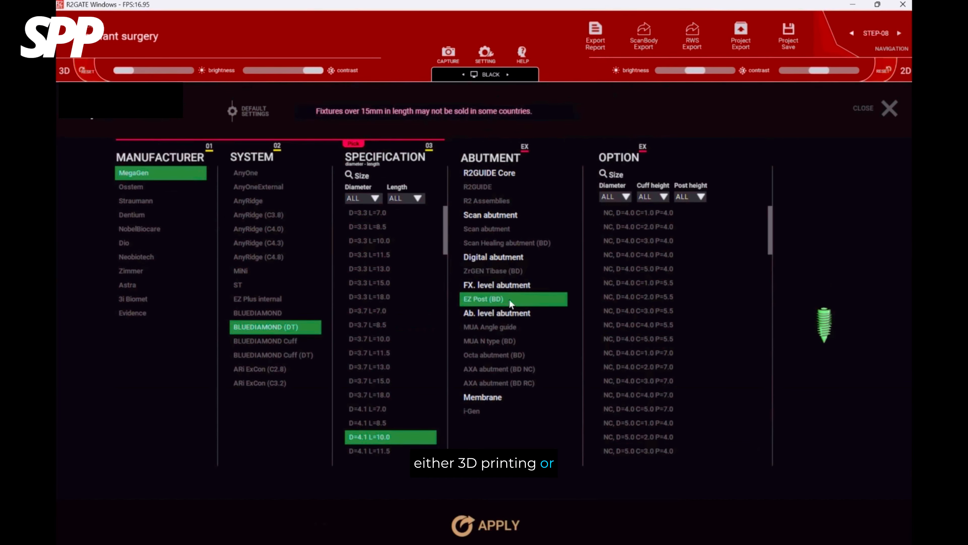
pyautogui.scroll(-9, 669, 416)
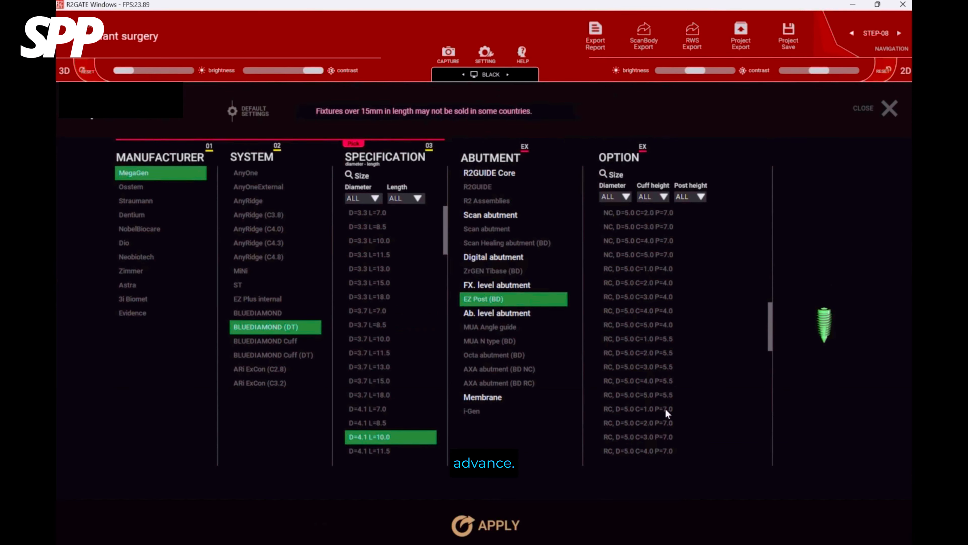
pyautogui.click(489, 340)
pyautogui.click(652, 228)
pyautogui.click(651, 353)
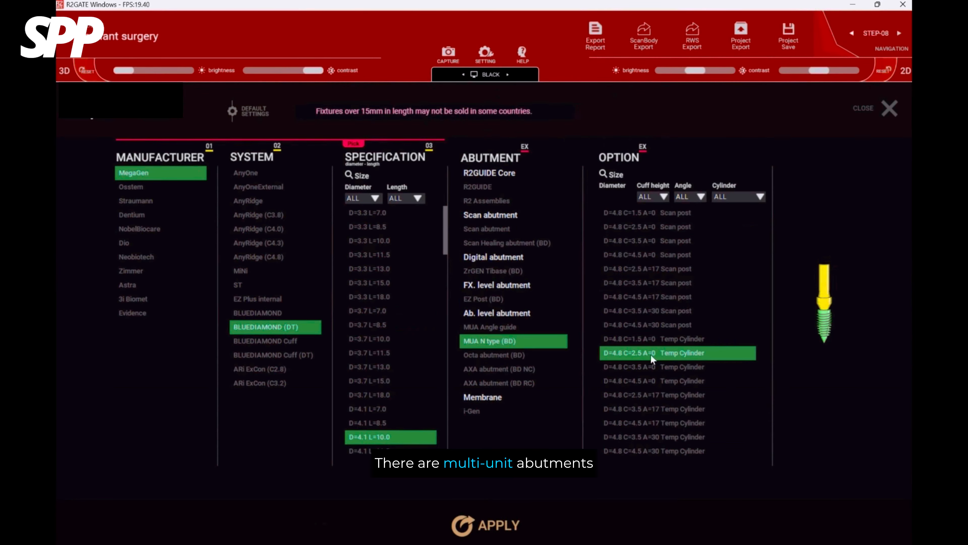
# Apply the AXA abutment (BD RC) with option D=5 C=4 A=0 RC to the tooth 20 implant.
pyautogui.click(495, 369)
pyautogui.click(496, 383)
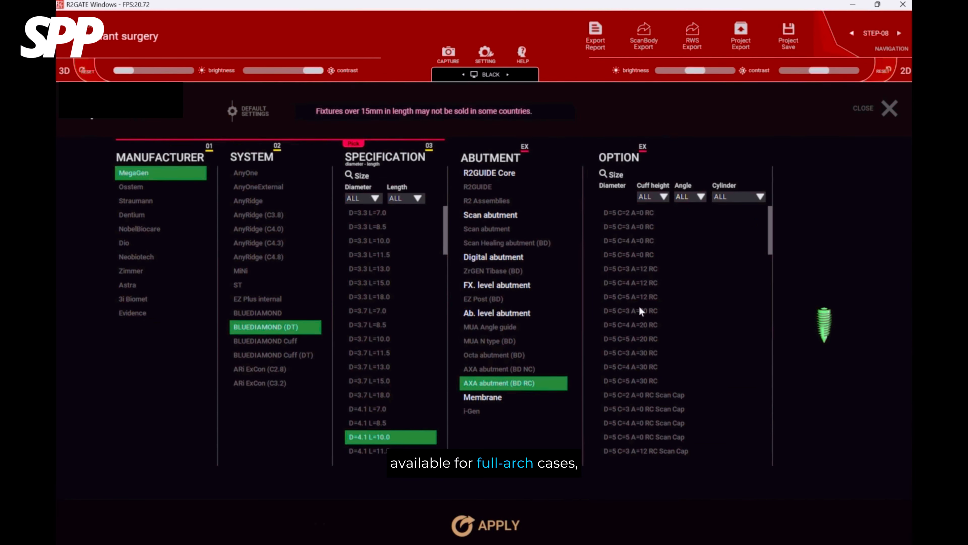
pyautogui.click(639, 240)
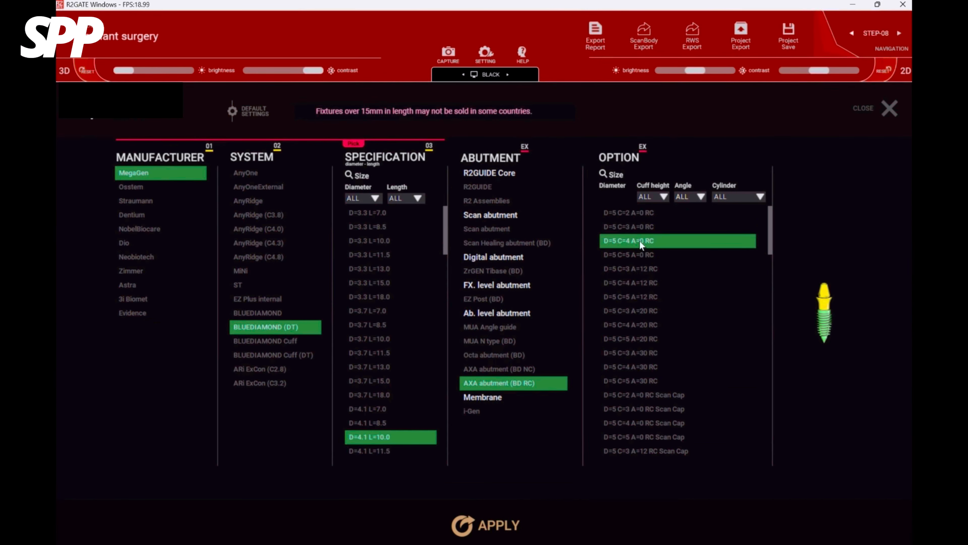
pyautogui.click(528, 529)
pyautogui.moveTo(258, 358); pyautogui.dragTo(346, 348)
# Replace the abutment on the tooth 20 implant with the MegaGen scan abutment.
pyautogui.rightClick(347, 349)
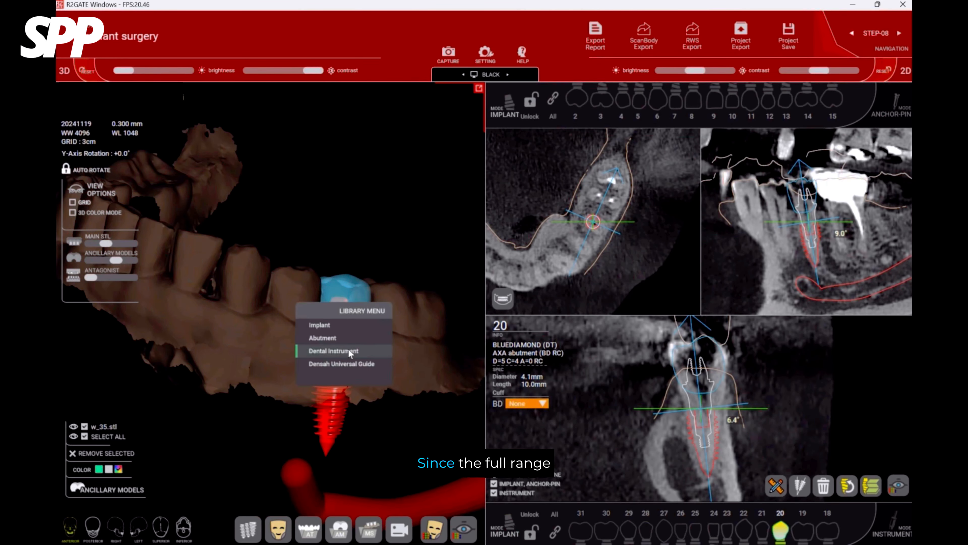
pyautogui.click(349, 325)
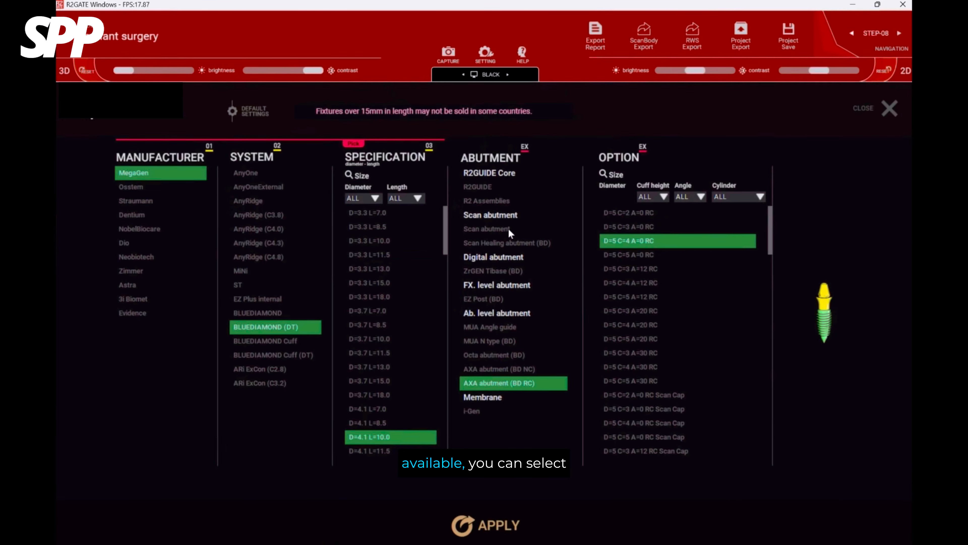
pyautogui.click(509, 228)
pyautogui.click(496, 525)
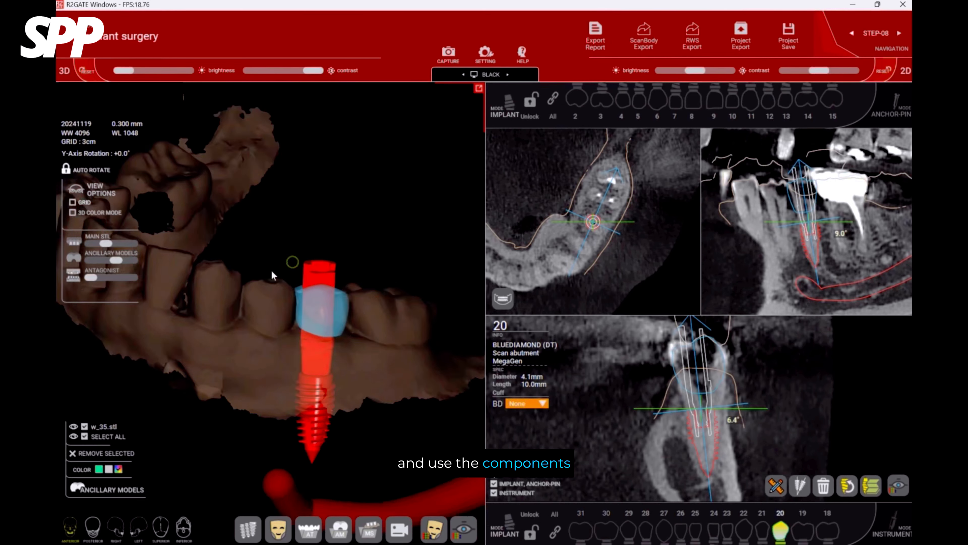
pyautogui.moveTo(272, 274); pyautogui.dragTo(342, 270)
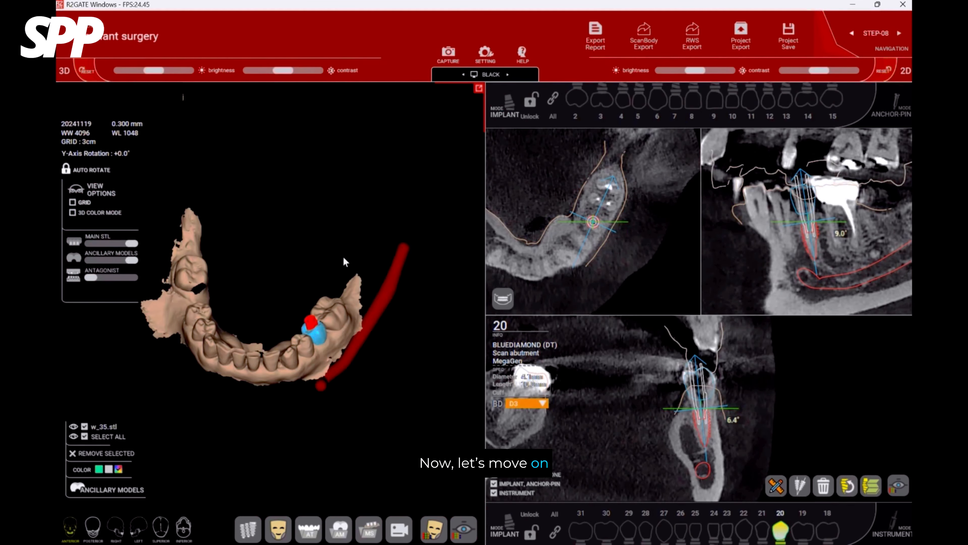
# Go to STEP-09 R2 Guide Design and inspect the lower scan from above.
pyautogui.click(146, 34)
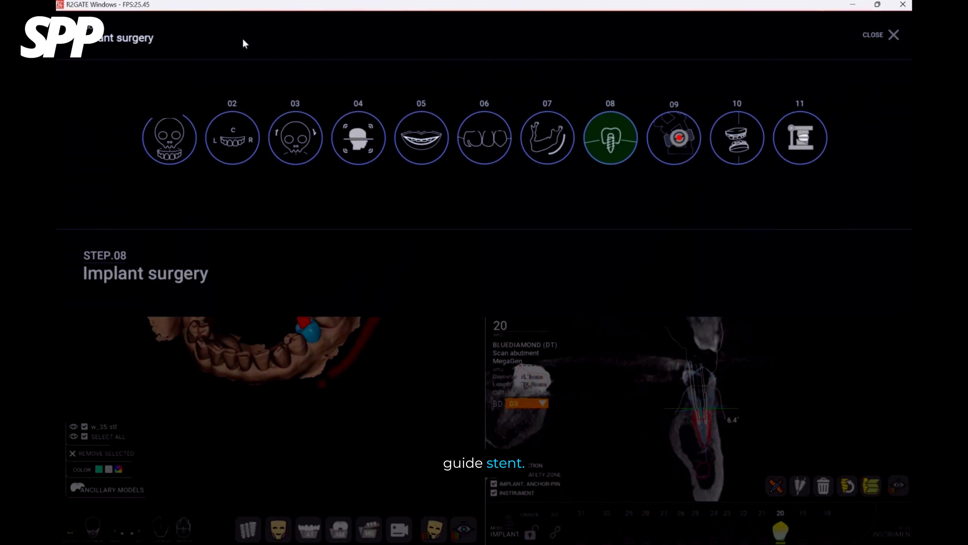
pyautogui.click(675, 138)
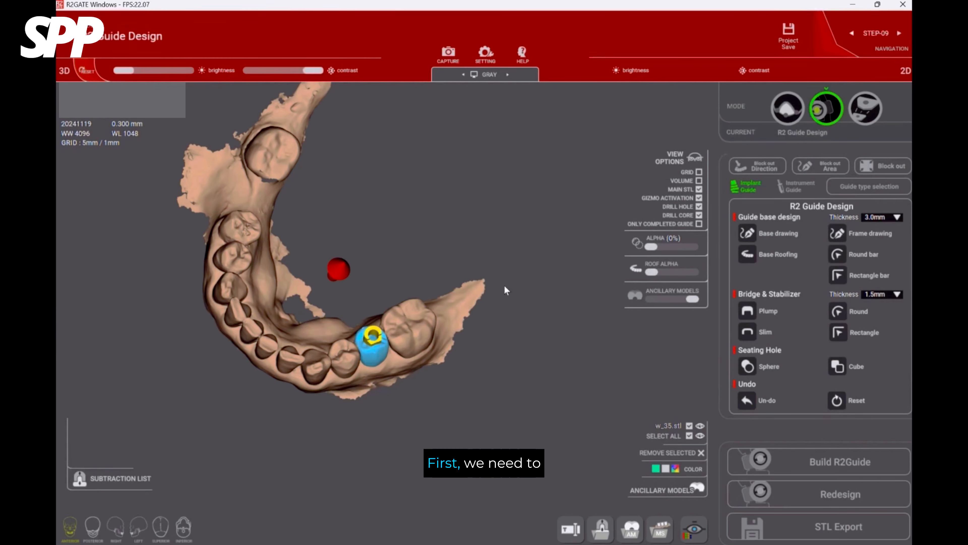
pyautogui.moveTo(506, 291); pyautogui.dragTo(493, 206)
pyautogui.moveTo(452, 347); pyautogui.dragTo(552, 358)
pyautogui.moveTo(422, 235); pyautogui.dragTo(491, 295)
pyautogui.moveTo(440, 238); pyautogui.dragTo(375, 259, button='middle')
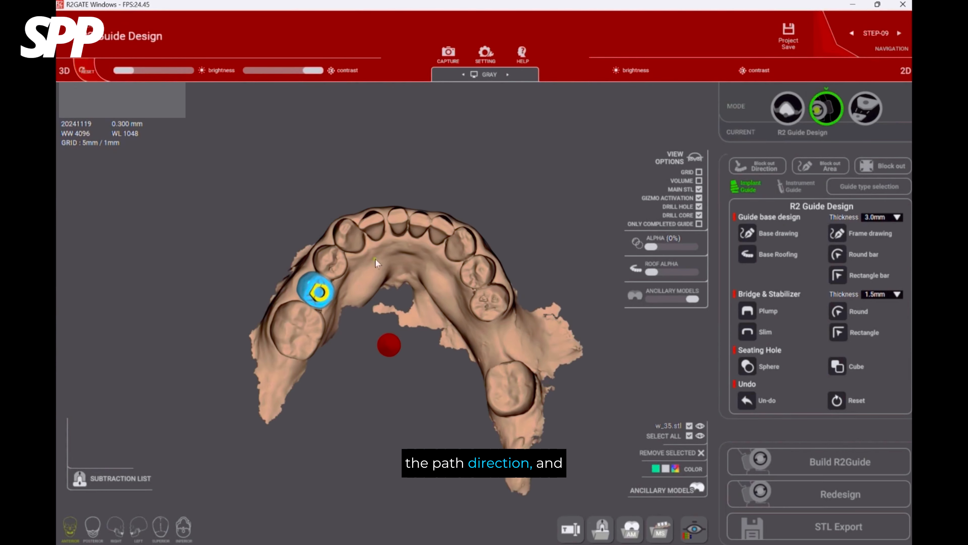
# Hide the w_35.stl crown and set the block-out direction from a top view looking straight down on the lower teeth.
pyautogui.moveTo(375, 258); pyautogui.dragTo(398, 274)
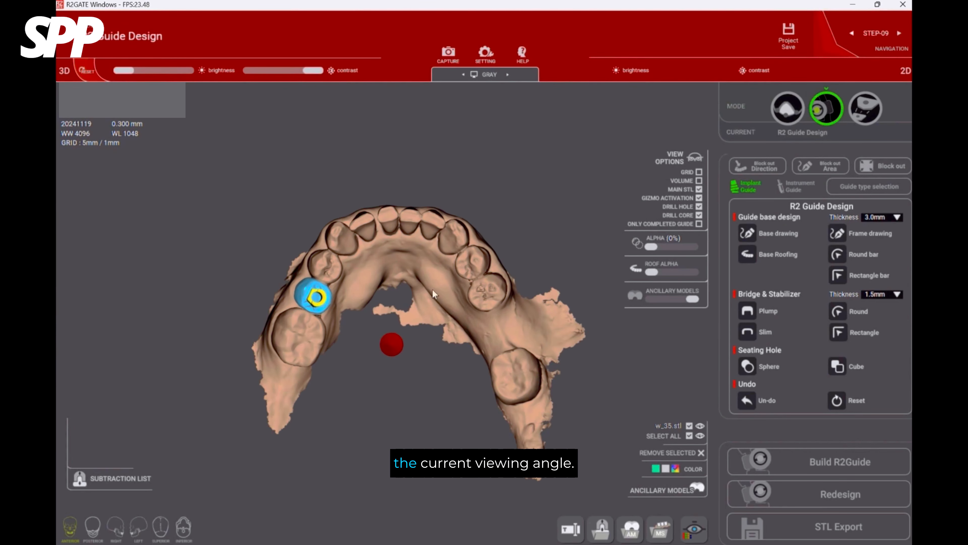
pyautogui.click(700, 425)
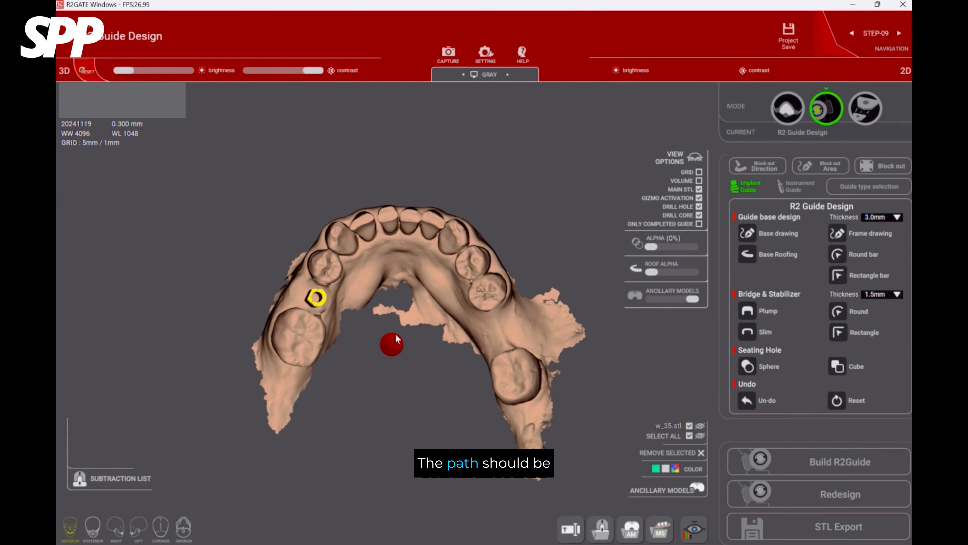
pyautogui.moveTo(397, 338); pyautogui.dragTo(454, 332)
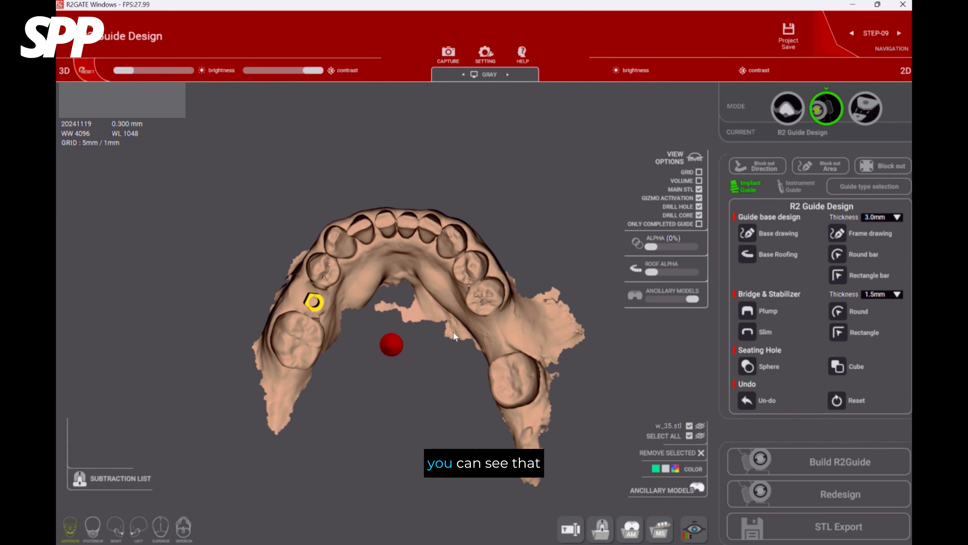
pyautogui.click(770, 168)
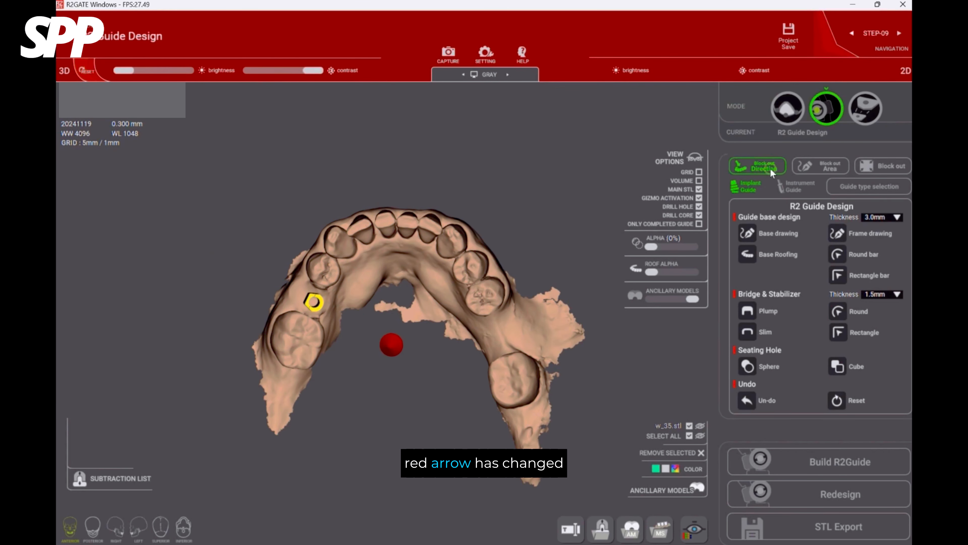
pyautogui.click(540, 365)
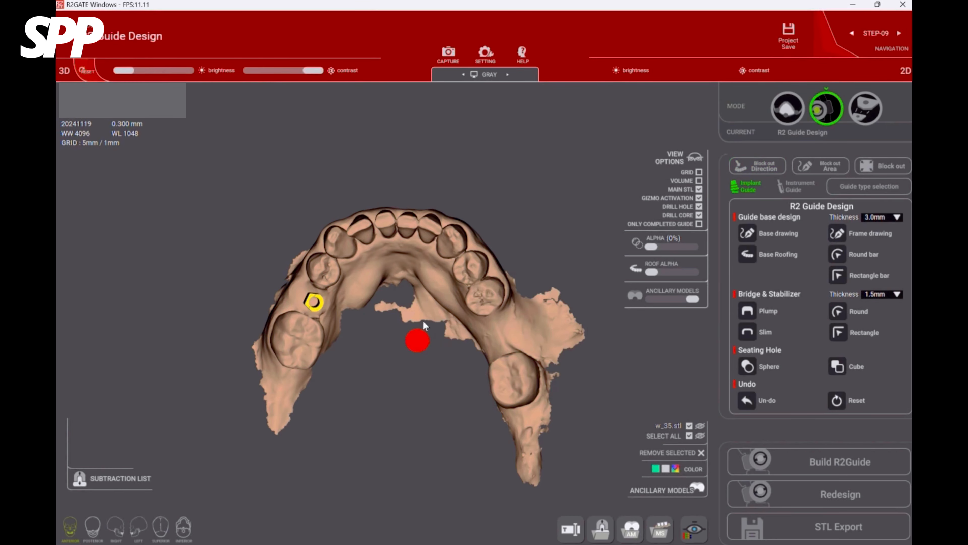
# Trace the block-out area outline along the outer gum from a front incisor back to the last molar on the implant side.
pyautogui.click(835, 166)
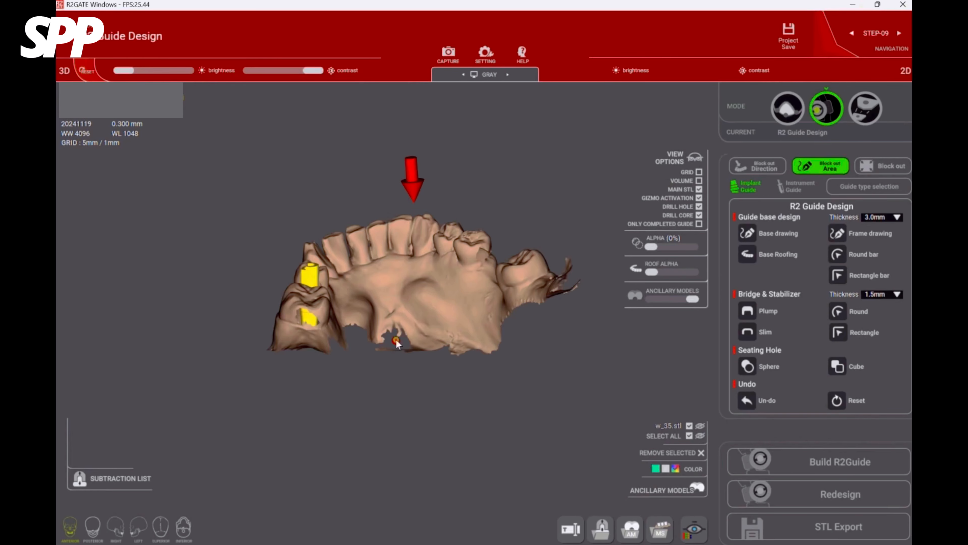
pyautogui.moveTo(396, 343); pyautogui.dragTo(348, 311)
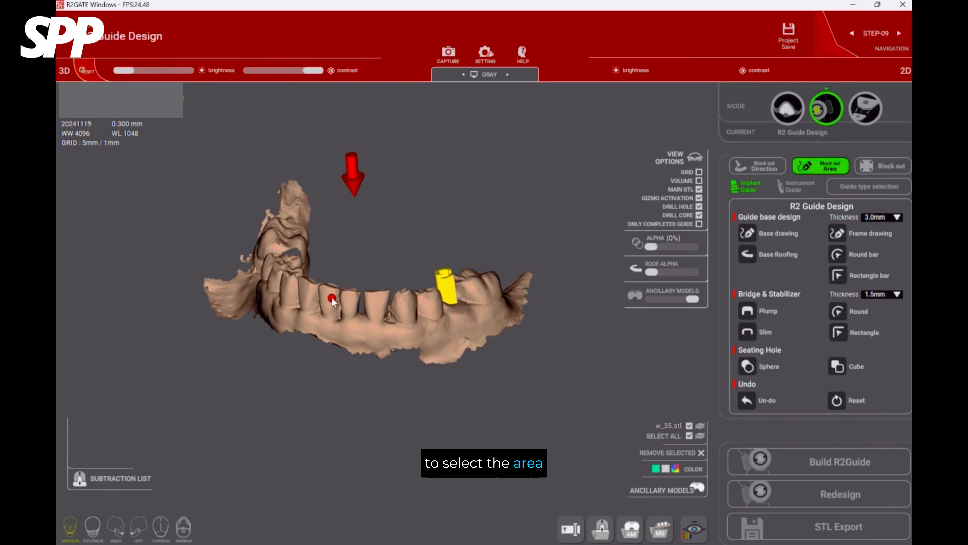
pyautogui.click(331, 309)
pyautogui.click(331, 316)
pyautogui.click(338, 329)
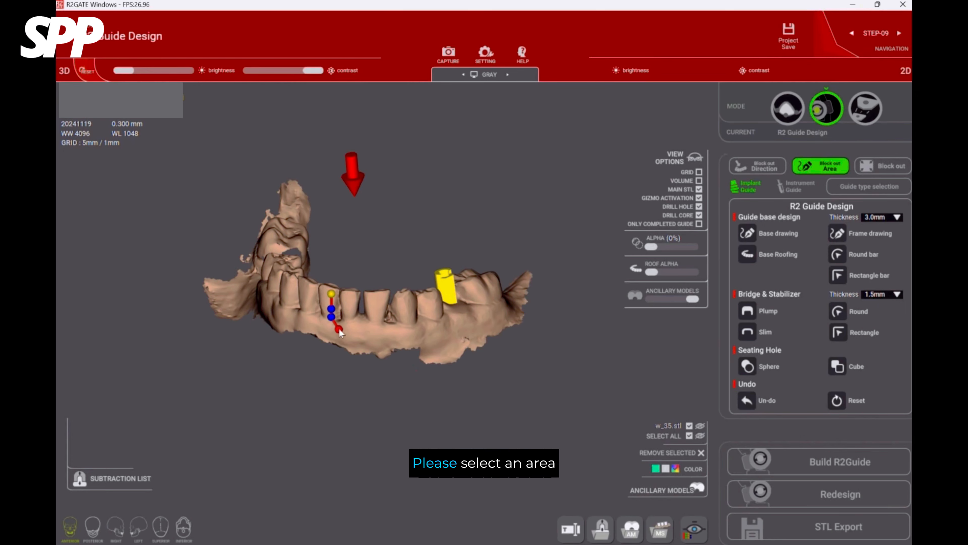
pyautogui.click(427, 340)
pyautogui.click(448, 339)
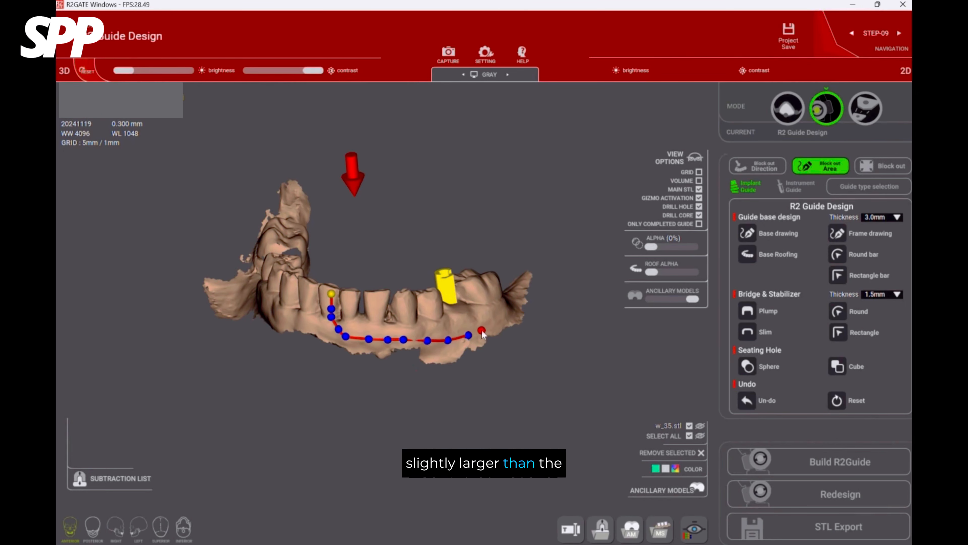
pyautogui.click(482, 331)
# Continue the block-out outline around the back of the last molar to the tongue side.
pyautogui.moveTo(530, 322); pyautogui.dragTo(431, 353, button='right')
pyautogui.moveTo(527, 312)
pyautogui.mouseDown(button='right')
pyautogui.moveTo(521, 359)
pyautogui.moveTo(423, 401)
pyautogui.mouseUp(button='right')
pyautogui.click(320, 408)
pyautogui.moveTo(341, 374); pyautogui.dragTo(337, 400, button='right')
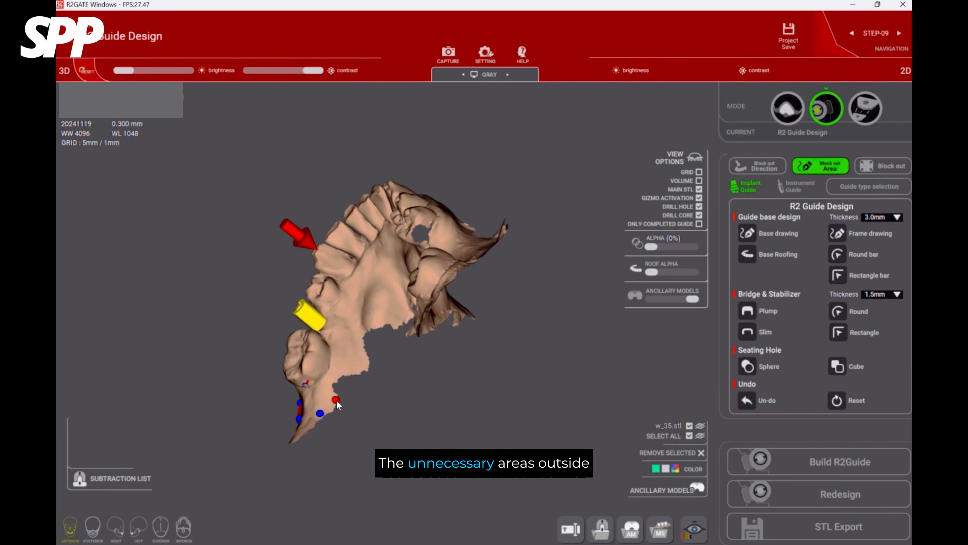
# Trace the block-out outline forward along the tongue-side gum and close it at the starting incisor.
pyautogui.click(347, 348)
pyautogui.click(349, 328)
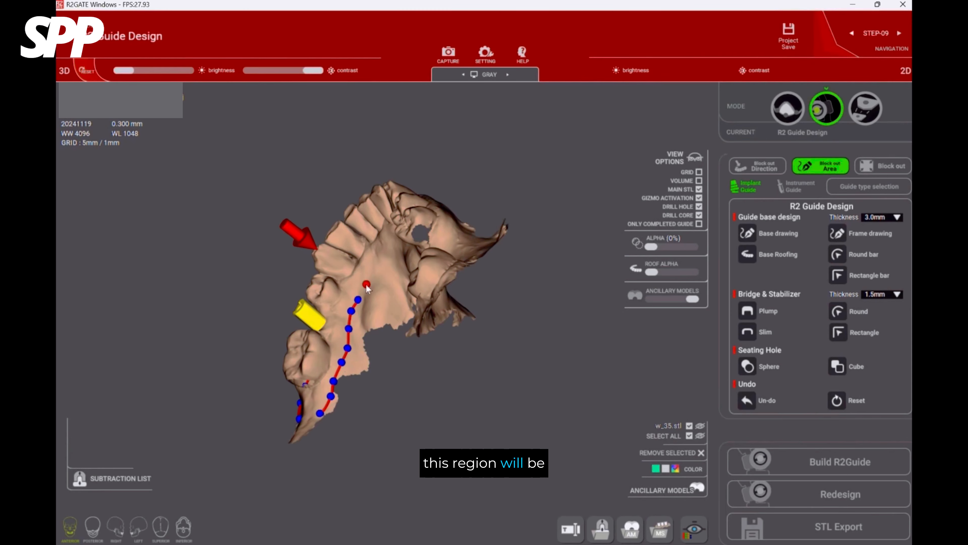
pyautogui.click(367, 284)
pyautogui.click(374, 267)
pyautogui.click(382, 258)
pyautogui.moveTo(383, 257); pyautogui.dragTo(443, 310, button='right')
pyautogui.click(385, 247)
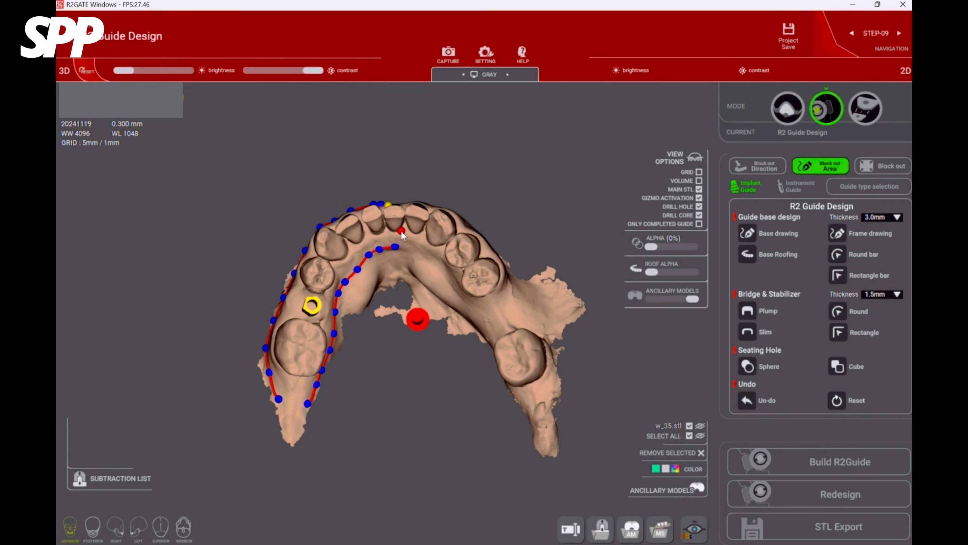
pyautogui.click(401, 232)
pyautogui.moveTo(402, 232); pyautogui.dragTo(464, 248, button='right')
pyautogui.click(397, 260)
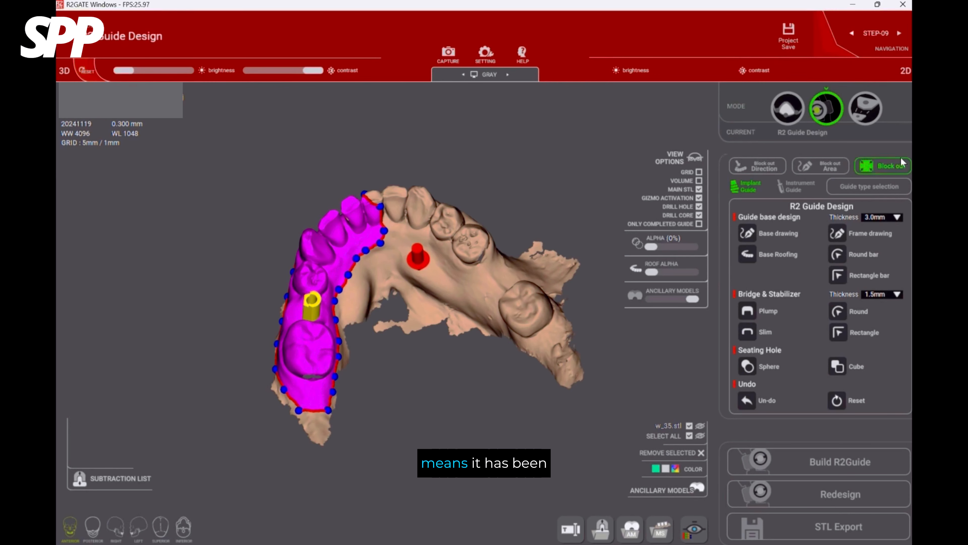
# Block out the selected area and inspect the blocked-out model from the cheek side.
pyautogui.click(893, 167)
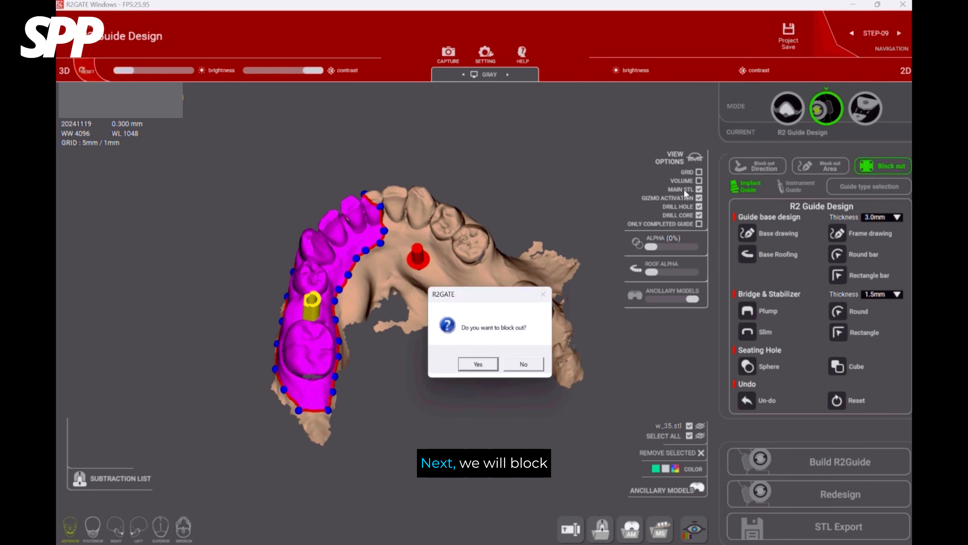
pyautogui.click(476, 365)
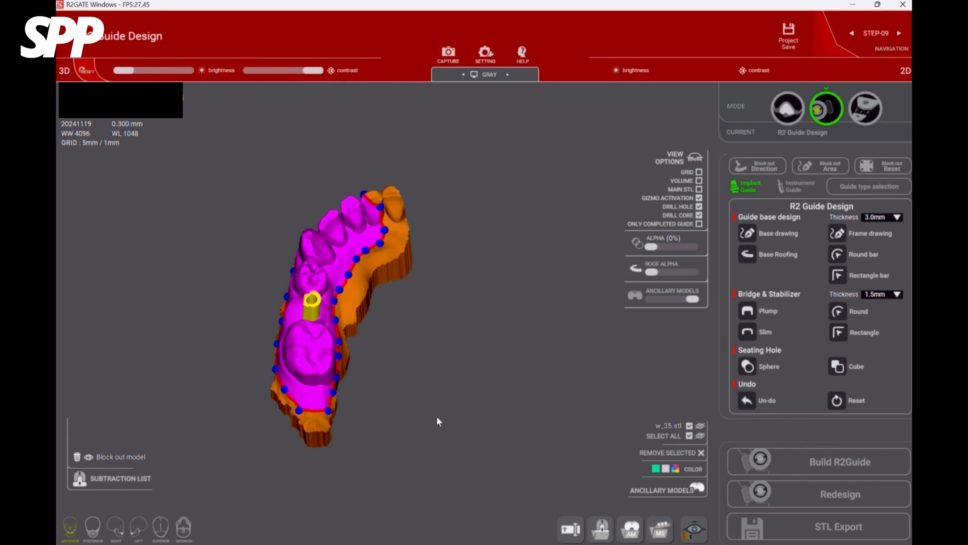
pyautogui.moveTo(454, 424); pyautogui.dragTo(461, 398)
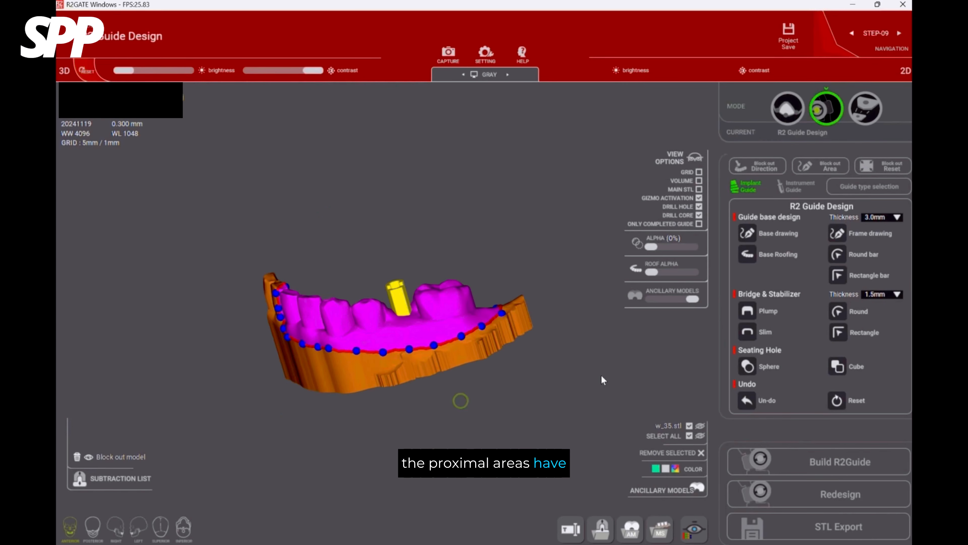
pyautogui.moveTo(599, 356); pyautogui.dragTo(604, 392)
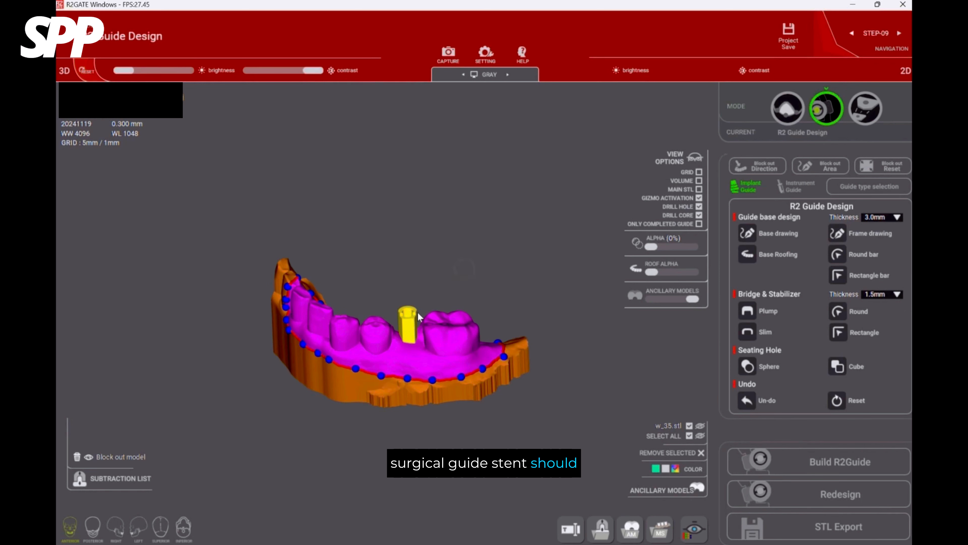
# Open the guide-hole selection for the implant's drill core.
pyautogui.click(412, 318)
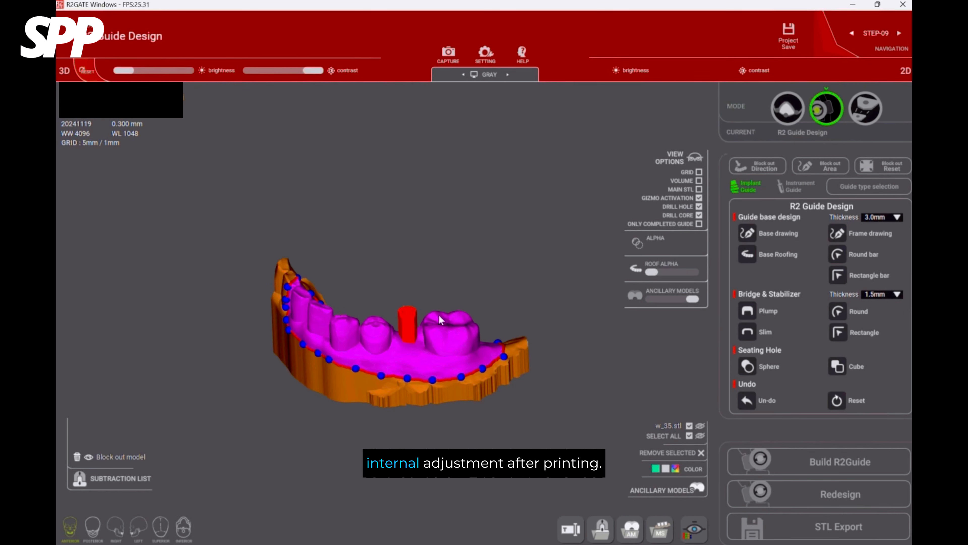
pyautogui.scroll(3, 408, 322)
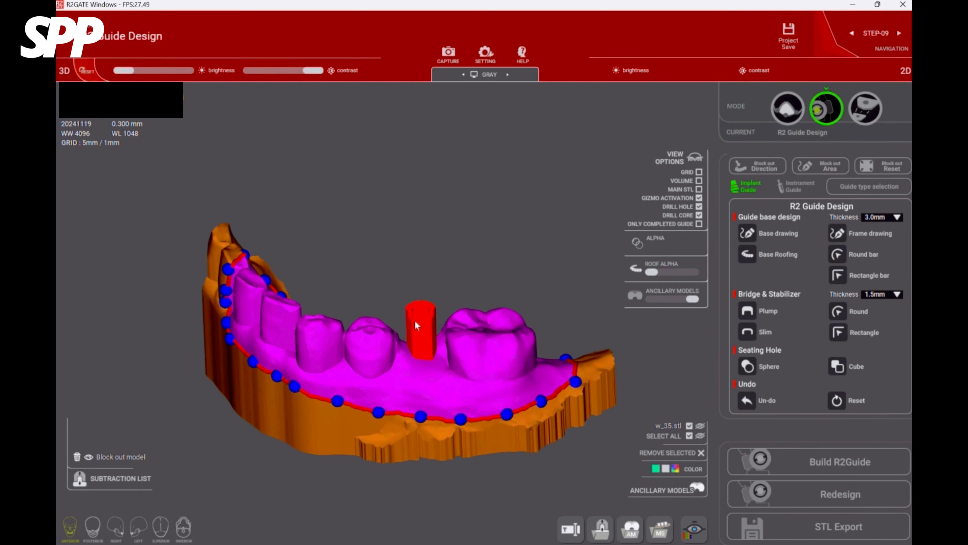
pyautogui.scroll(1, 415, 321)
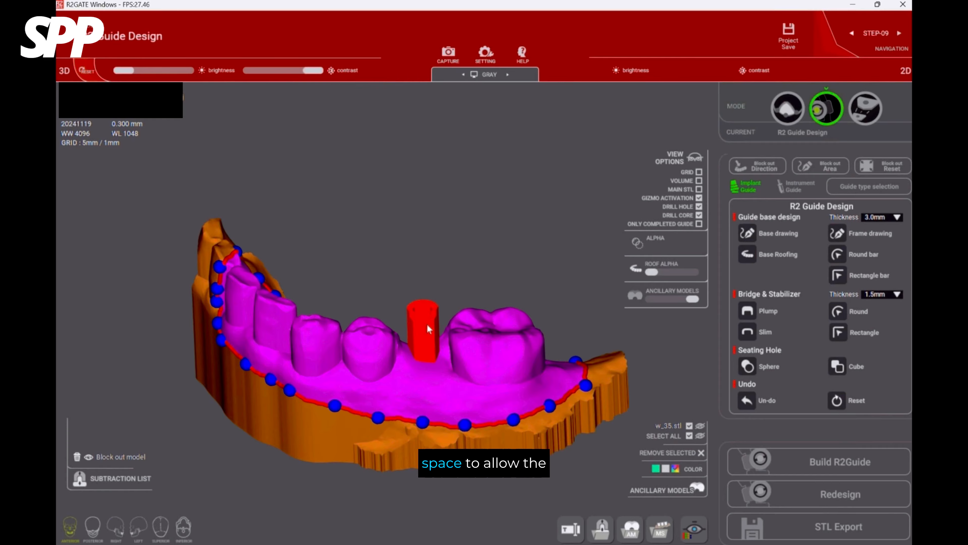
pyautogui.rightClick(427, 325)
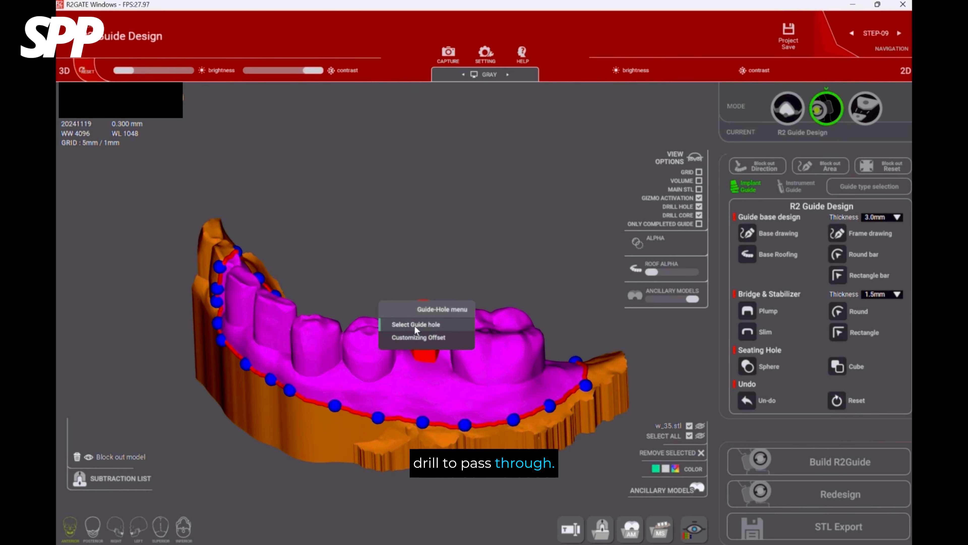
pyautogui.click(414, 324)
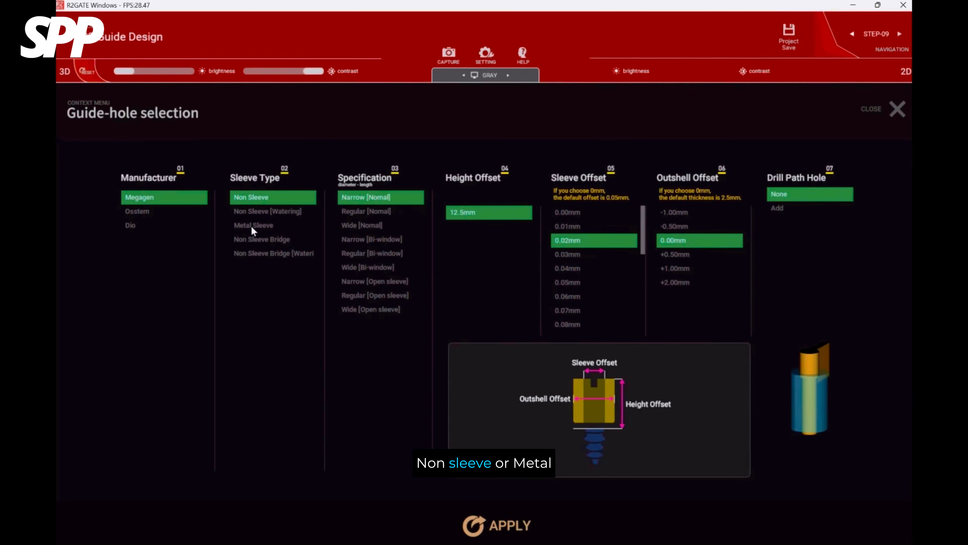
# Preview the Megagen Metal Sleeve type in the Narrow, Regular and Wide specifications.
pyautogui.click(191, 201)
pyautogui.click(258, 198)
pyautogui.click(261, 226)
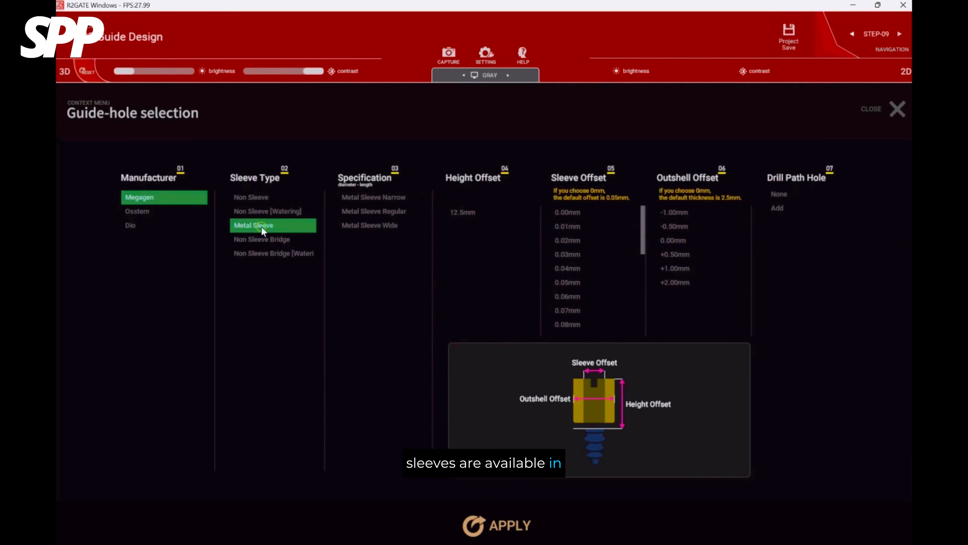
pyautogui.click(369, 200)
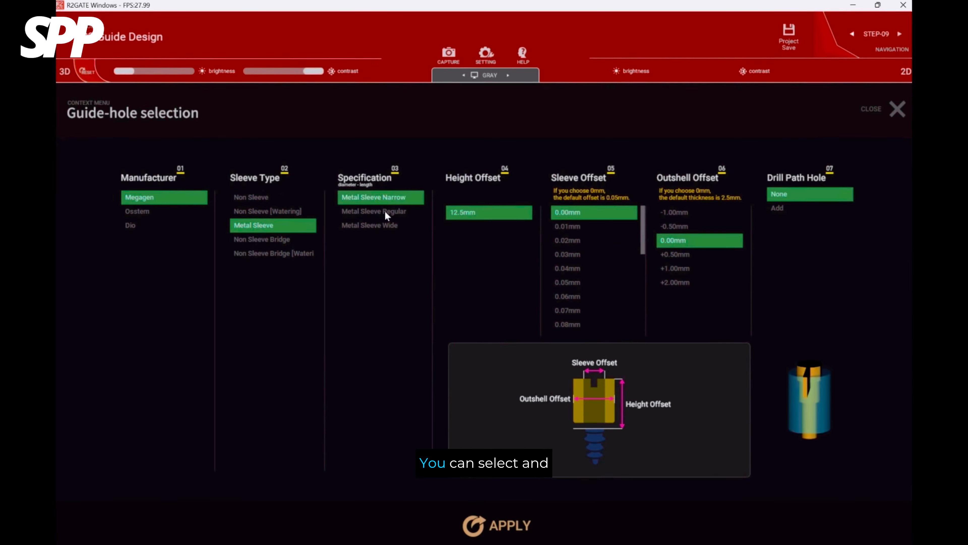
pyautogui.click(386, 211)
pyautogui.click(384, 228)
# Set the sleeve type to Non Sleeve and compare the Regular [Normal], Regular [Bi-window] and Regular [Open sleeve] specifications.
pyautogui.click(286, 199)
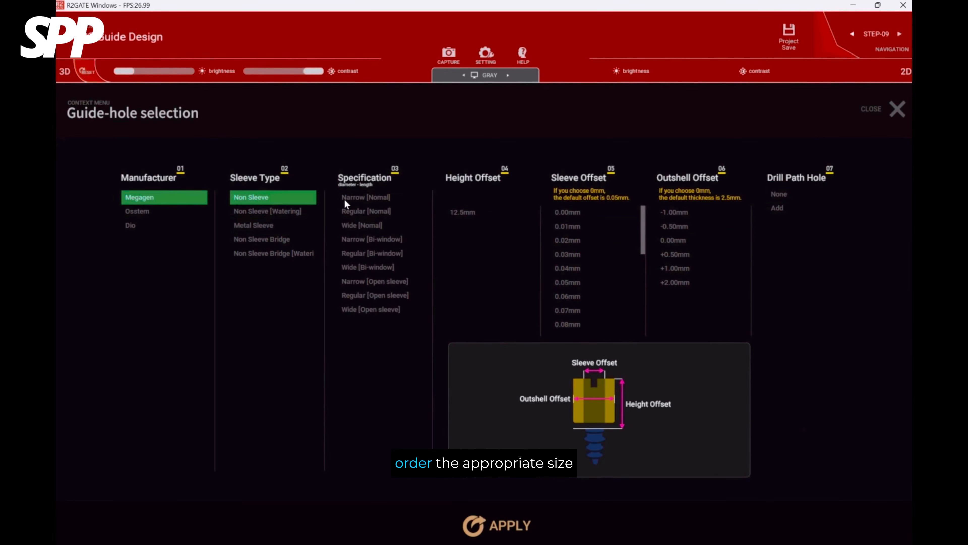
pyautogui.click(291, 212)
pyautogui.click(369, 212)
pyautogui.click(264, 198)
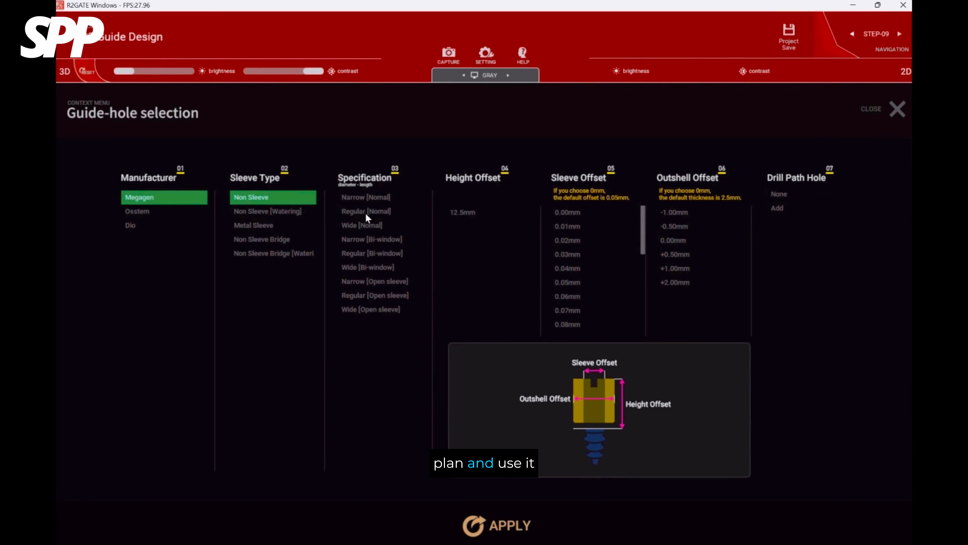
pyautogui.click(366, 214)
pyautogui.click(389, 254)
pyautogui.click(396, 294)
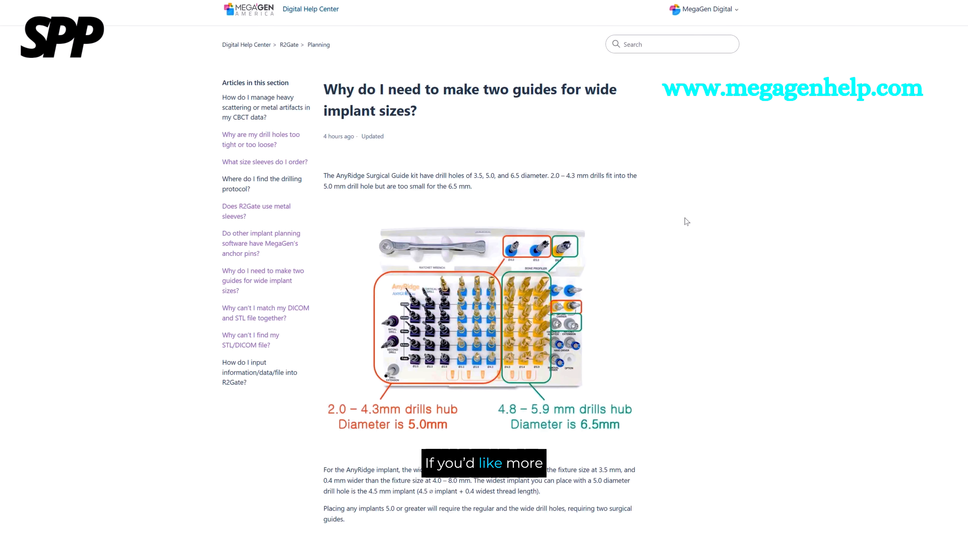
# Switch to the MegaGen Digital Help Center and read the articles on drill hole diameters and which sleeve sizes to order.
pyautogui.scroll(-3, 674, 221)
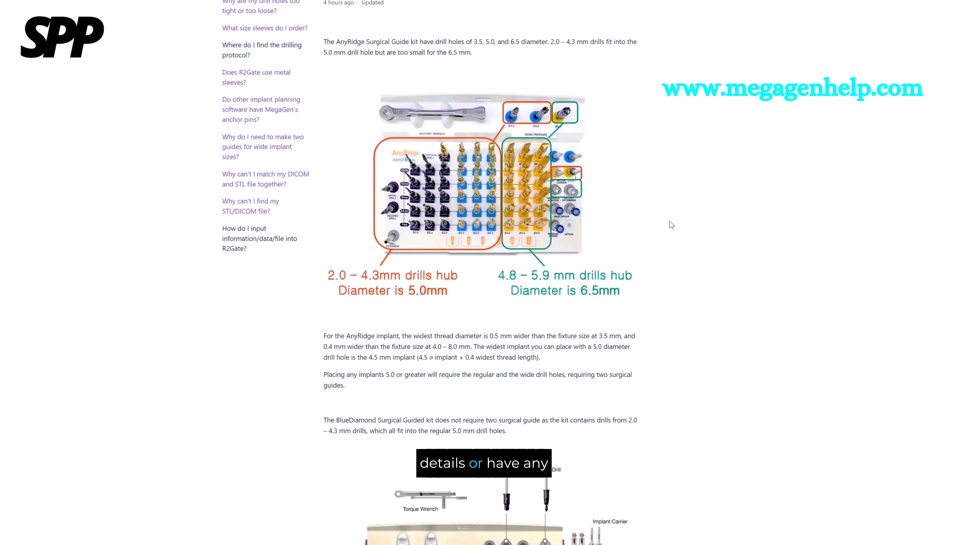
pyautogui.scroll(-12, 669, 221)
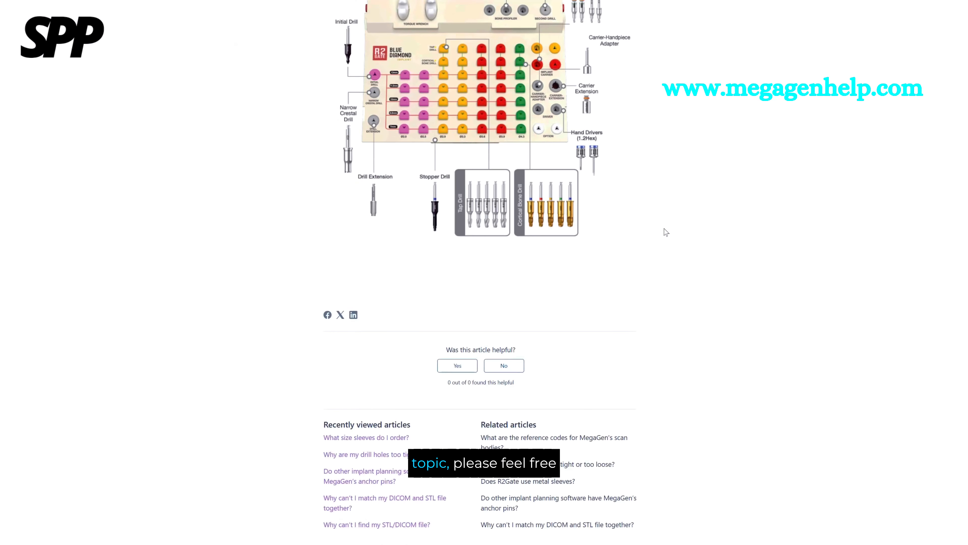
pyautogui.scroll(-2, 665, 232)
pyautogui.click(366, 357)
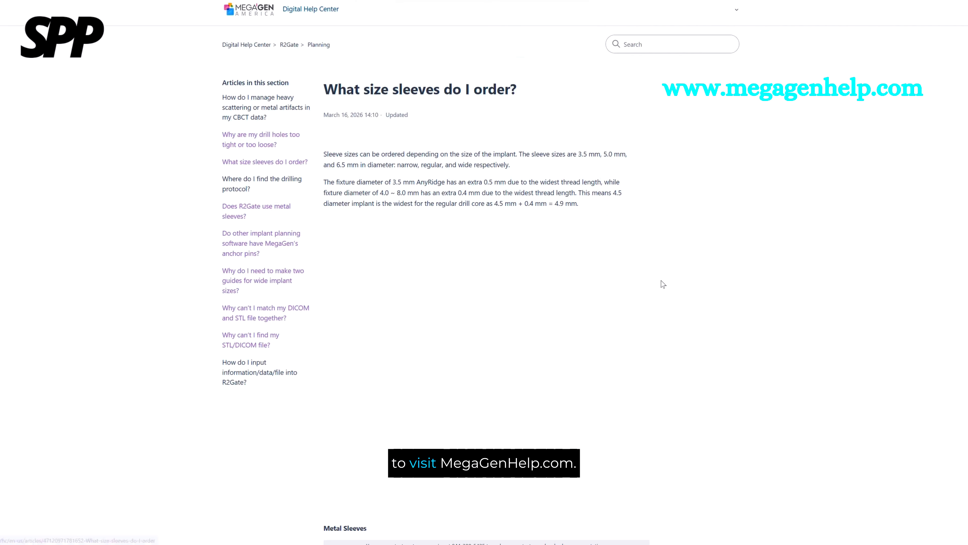
pyautogui.scroll(-5, 685, 272)
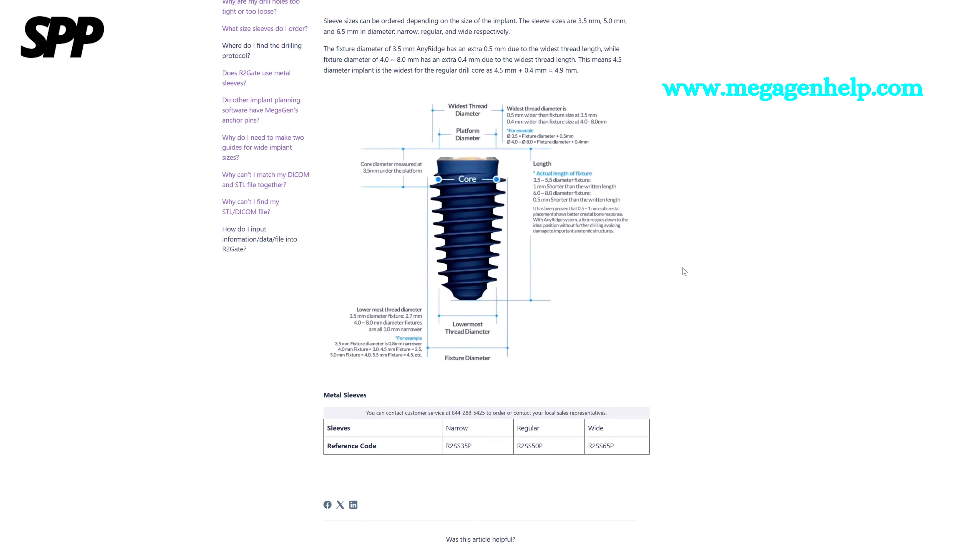
pyautogui.scroll(-2, 684, 271)
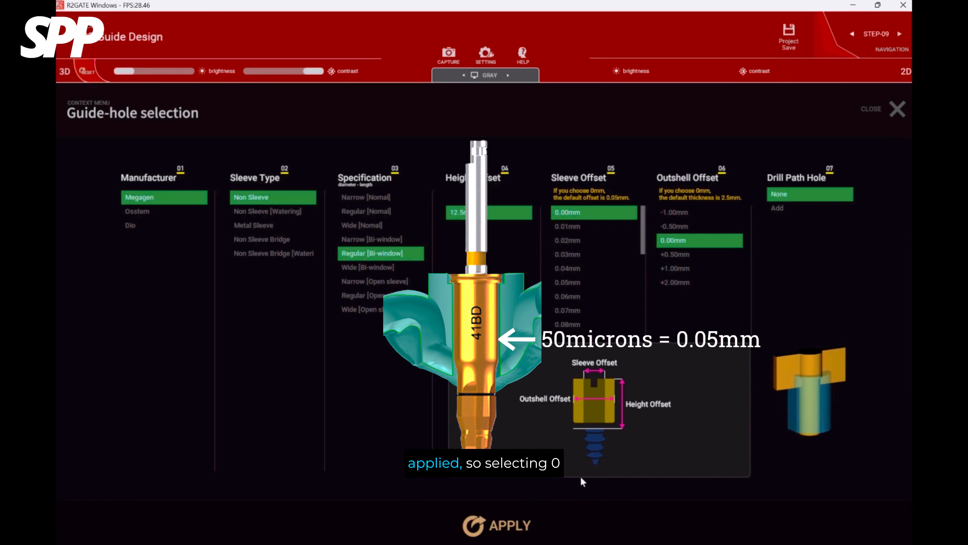
# In R2GATE, apply the Megagen Non Sleeve Regular [Bi-window] guide hole with 12.5 mm height, 0.00 mm sleeve and outshell offsets, no drill path hole.
pyautogui.click(511, 522)
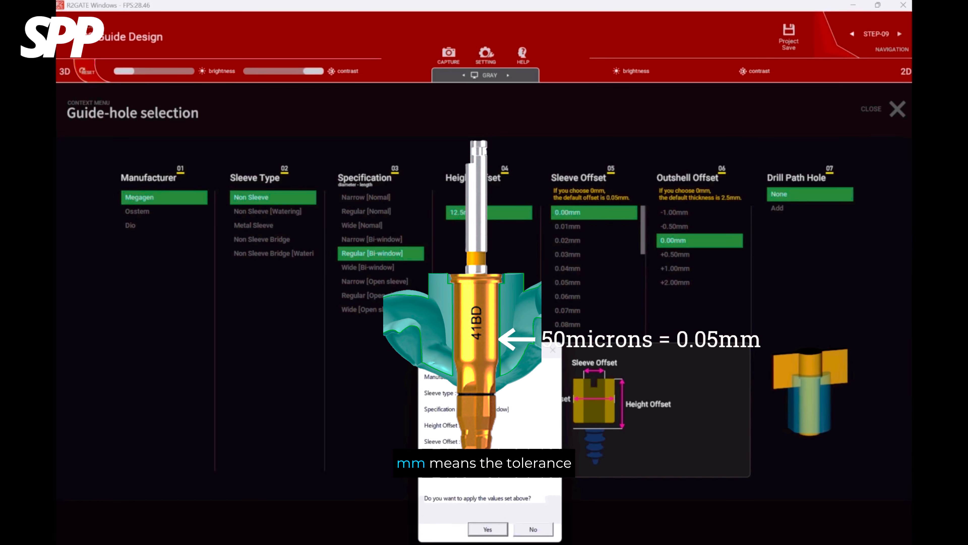
pyautogui.click(488, 529)
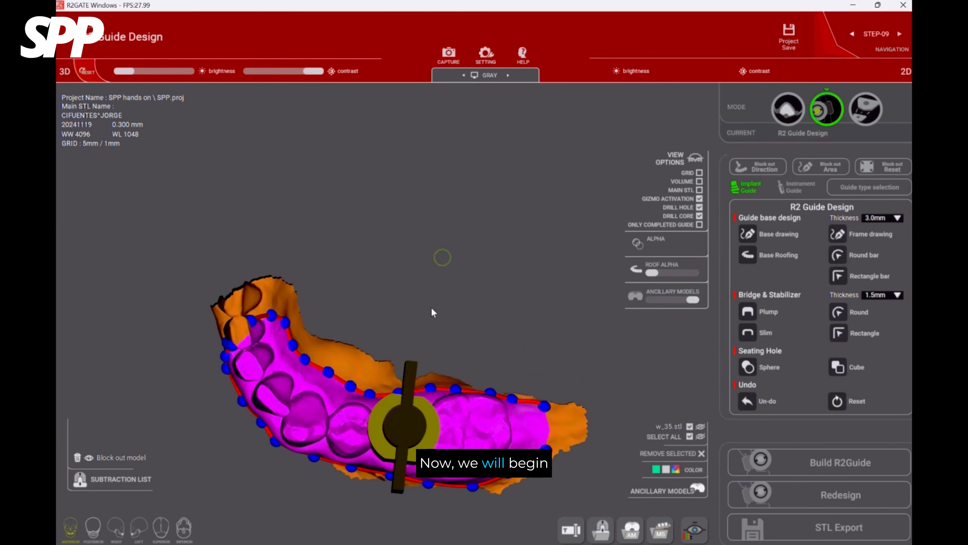
pyautogui.moveTo(431, 309); pyautogui.dragTo(365, 219)
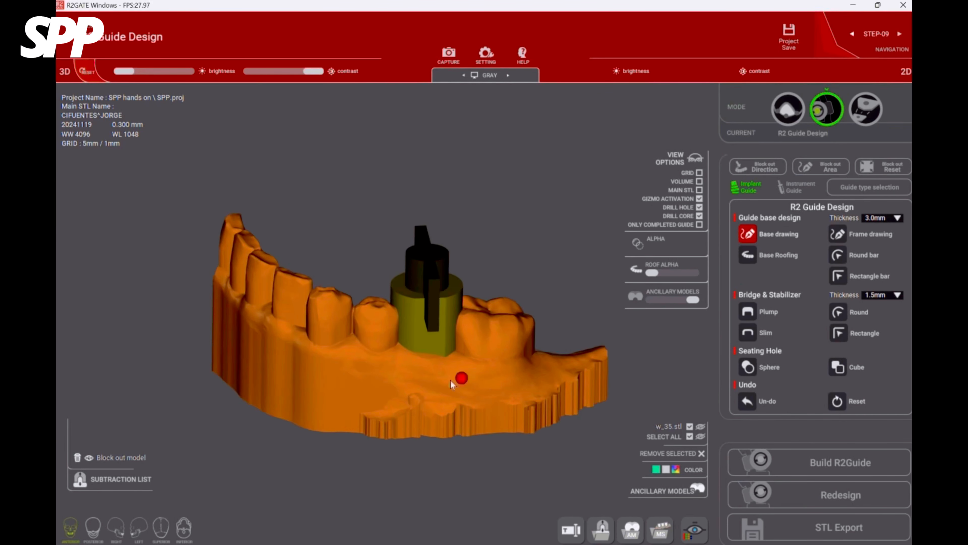
# Draw the guide base boundary along the buccal gum line from the front teeth past the implant site to the molar.
pyautogui.scroll(4, 341, 320)
pyautogui.moveTo(450, 381); pyautogui.dragTo(354, 345, button='right')
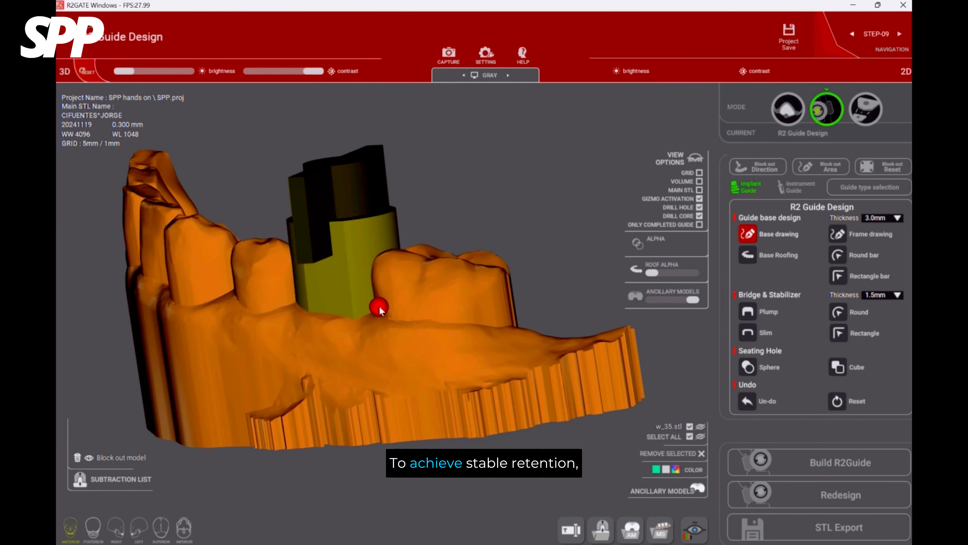
pyautogui.moveTo(280, 296); pyautogui.dragTo(348, 288, button='right')
pyautogui.moveTo(459, 312); pyautogui.dragTo(331, 342, button='right')
pyautogui.scroll(-2, 331, 342)
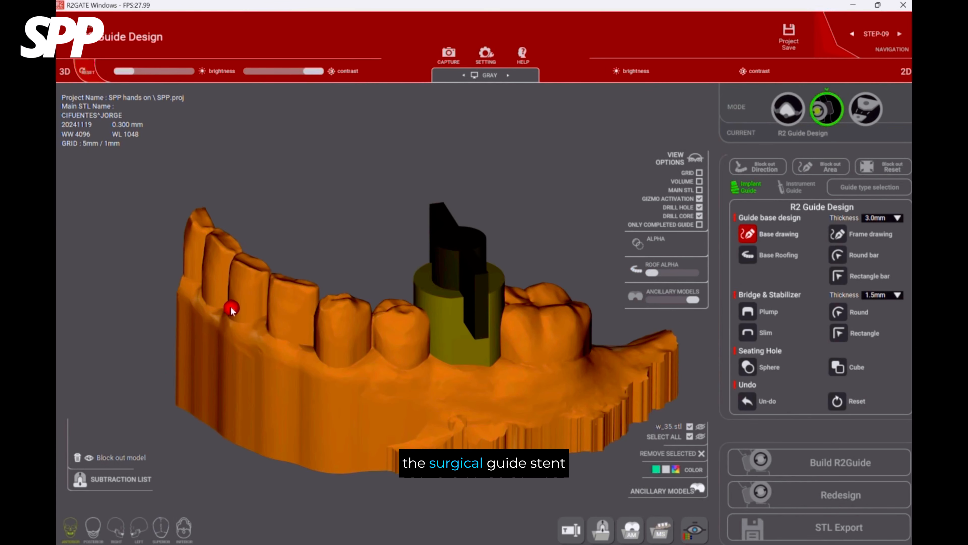
pyautogui.click(251, 316)
pyautogui.click(283, 330)
pyautogui.click(324, 352)
pyautogui.click(372, 370)
pyautogui.click(408, 387)
pyautogui.click(454, 382)
pyautogui.click(490, 377)
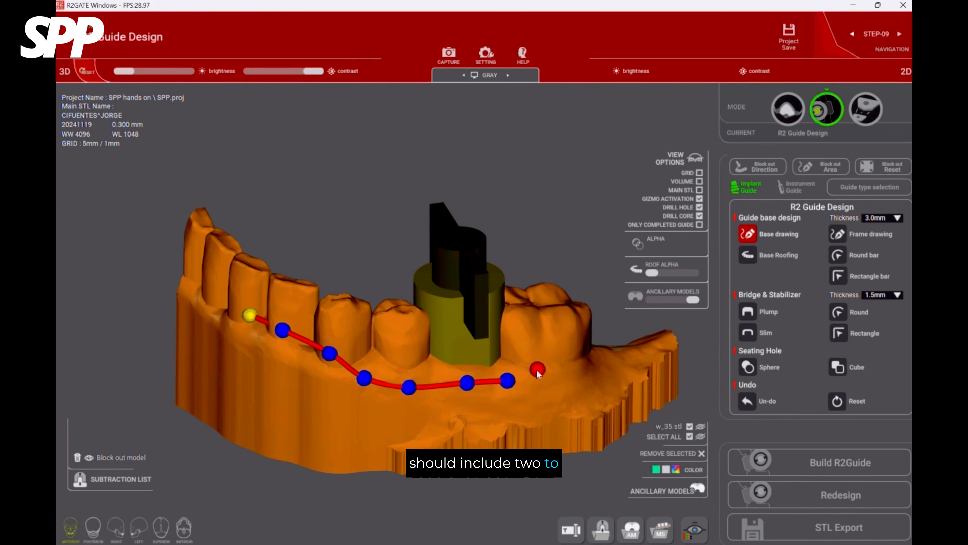
# Continue the base boundary around the back of the molar and forward along the lingual side past the implant site.
pyautogui.moveTo(537, 370); pyautogui.dragTo(444, 364, button='right')
pyautogui.moveTo(382, 360)
pyautogui.mouseDown(button='right')
pyautogui.moveTo(280, 384)
pyautogui.moveTo(263, 373)
pyautogui.mouseUp(button='right')
pyautogui.click(221, 407)
pyautogui.click(259, 391)
pyautogui.click(293, 361)
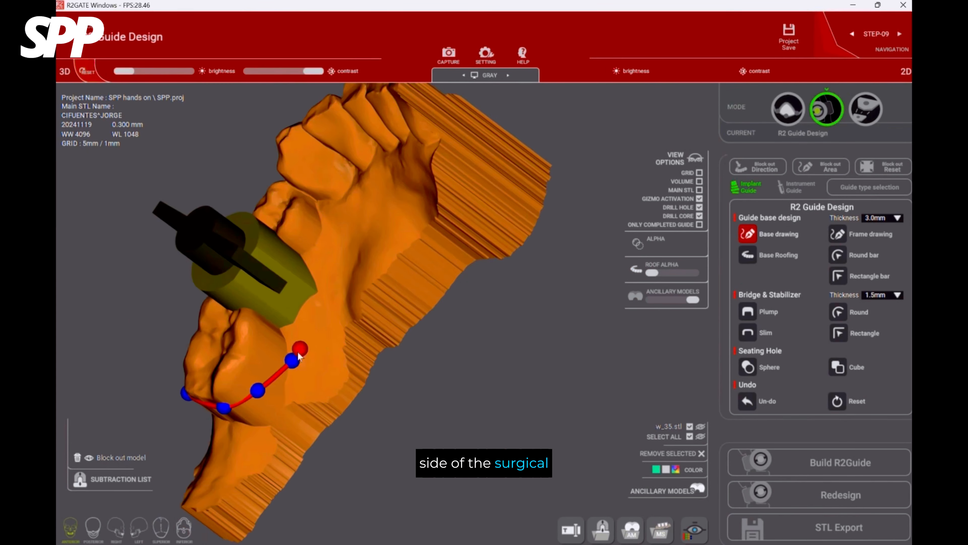
pyautogui.click(312, 333)
pyautogui.click(330, 292)
pyautogui.click(323, 258)
pyautogui.click(320, 242)
pyautogui.click(319, 209)
pyautogui.click(328, 182)
# Complete the base boundary along the lingual side of the front teeth.
pyautogui.moveTo(337, 171); pyautogui.dragTo(341, 224, button='right')
pyautogui.click(343, 224)
pyautogui.click(376, 212)
pyautogui.moveTo(426, 257); pyautogui.dragTo(415, 270, button='right')
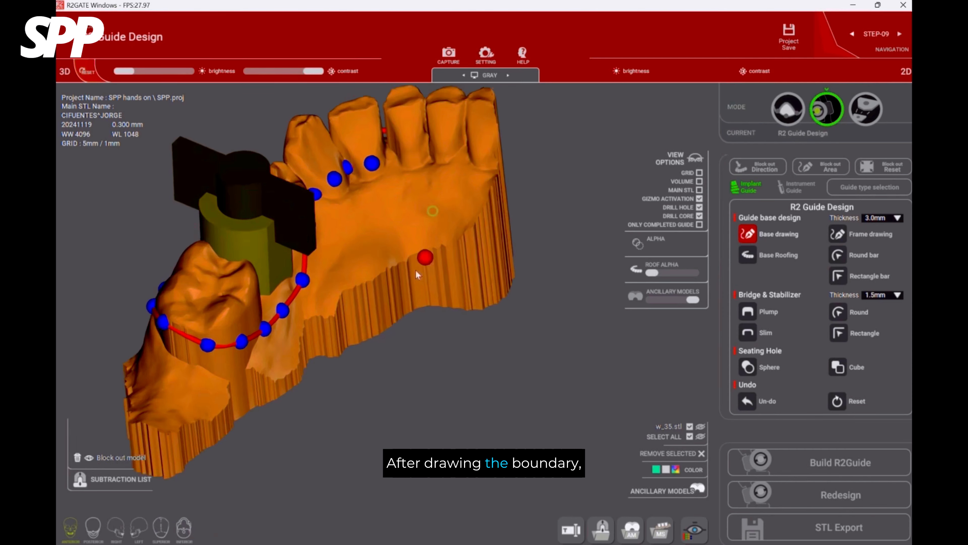
pyautogui.moveTo(463, 308); pyautogui.dragTo(463, 240, button='right')
pyautogui.click(456, 175)
pyautogui.click(439, 158)
# Generate the guide base over the bounded teeth with Base Roofing at 3.0 mm thickness.
pyautogui.moveTo(450, 347); pyautogui.dragTo(429, 214, button='right')
pyautogui.moveTo(405, 145); pyautogui.dragTo(563, 343, button='right')
pyautogui.click(801, 254)
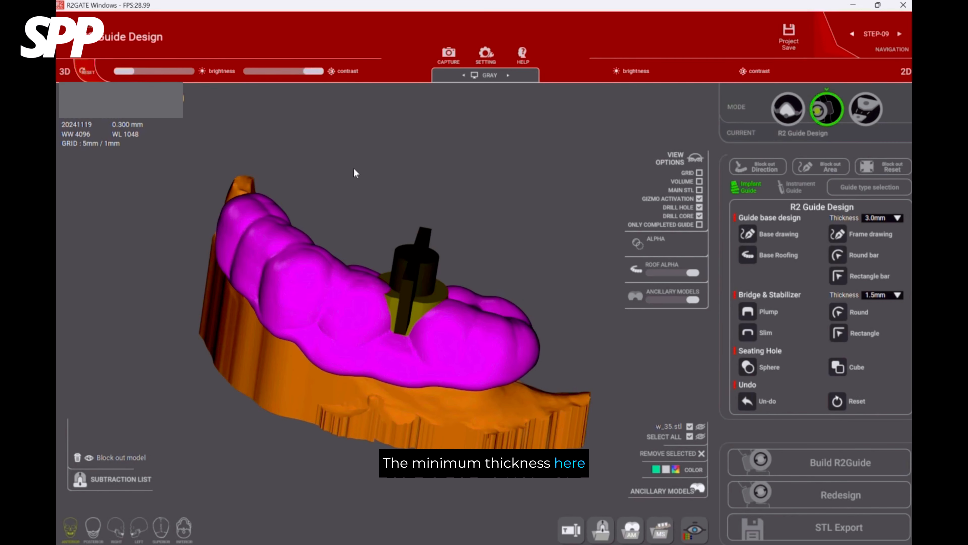
pyautogui.moveTo(353, 168); pyautogui.dragTo(465, 223)
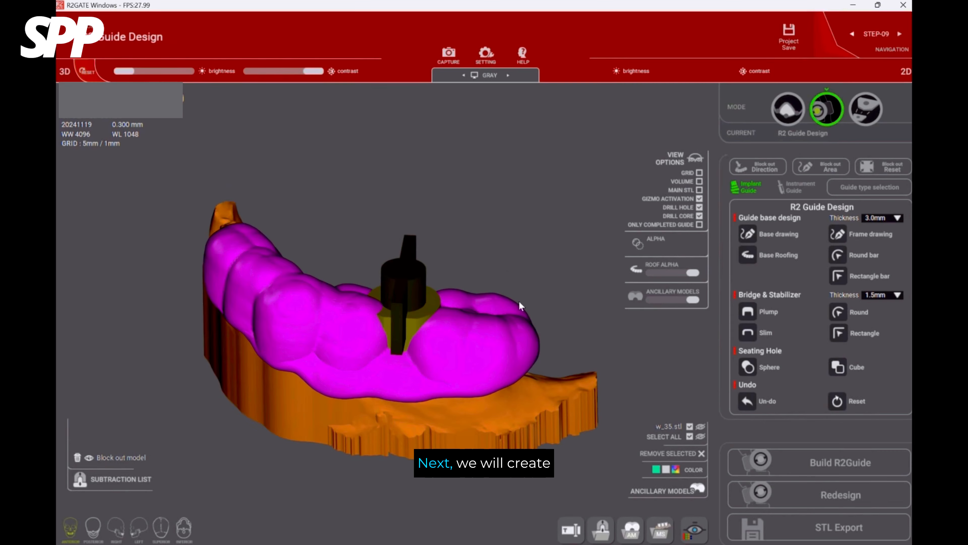
# Place a cube seating hole over the front teeth end of the guide.
pyautogui.click(838, 369)
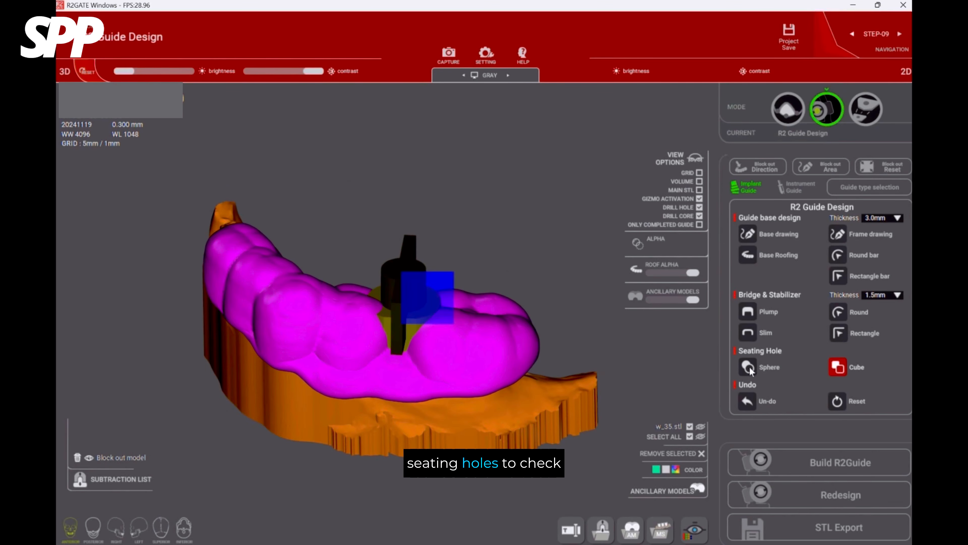
pyautogui.click(270, 285)
pyautogui.moveTo(270, 285); pyautogui.dragTo(361, 347, button='right')
pyautogui.moveTo(491, 302); pyautogui.dragTo(508, 310)
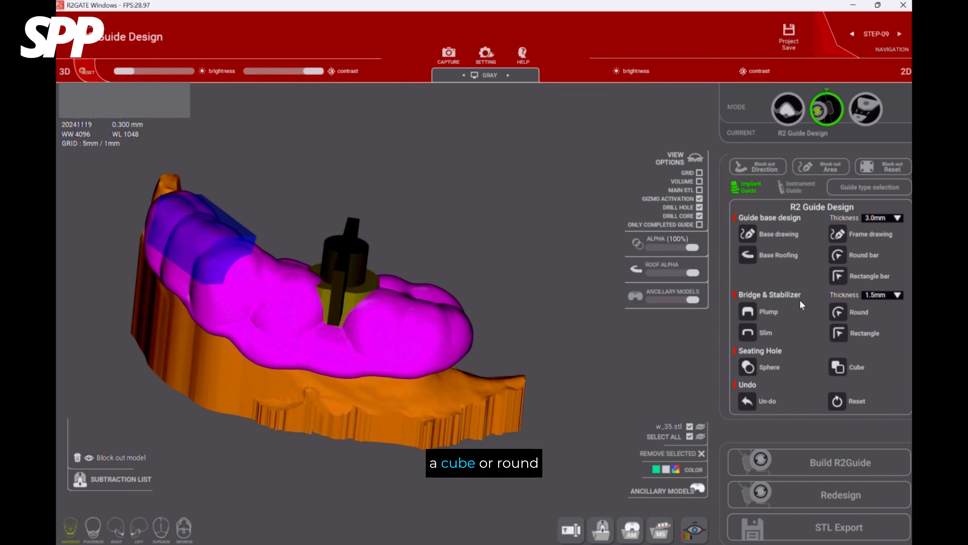
# Lower the roof alpha to make the guide semi-transparent and check the cube's overlap with the teeth from several angles.
pyautogui.moveTo(693, 273); pyautogui.dragTo(675, 273)
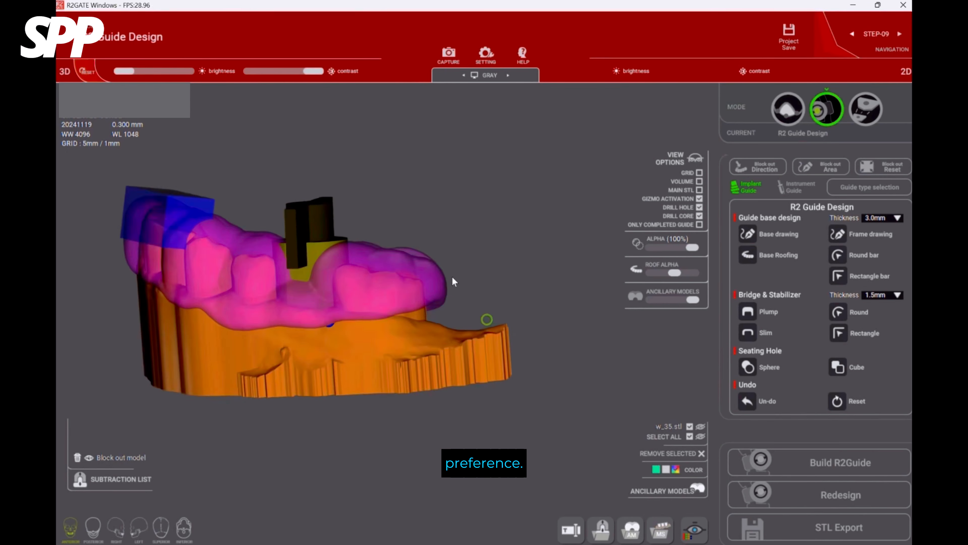
pyautogui.moveTo(453, 282); pyautogui.dragTo(385, 312)
pyautogui.moveTo(409, 360); pyautogui.dragTo(260, 335)
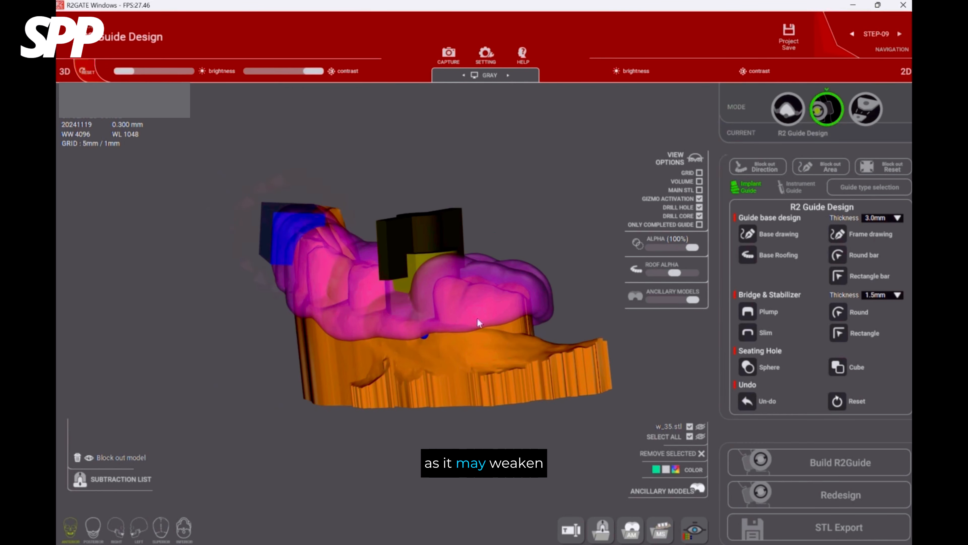
pyautogui.moveTo(606, 272); pyautogui.dragTo(372, 136)
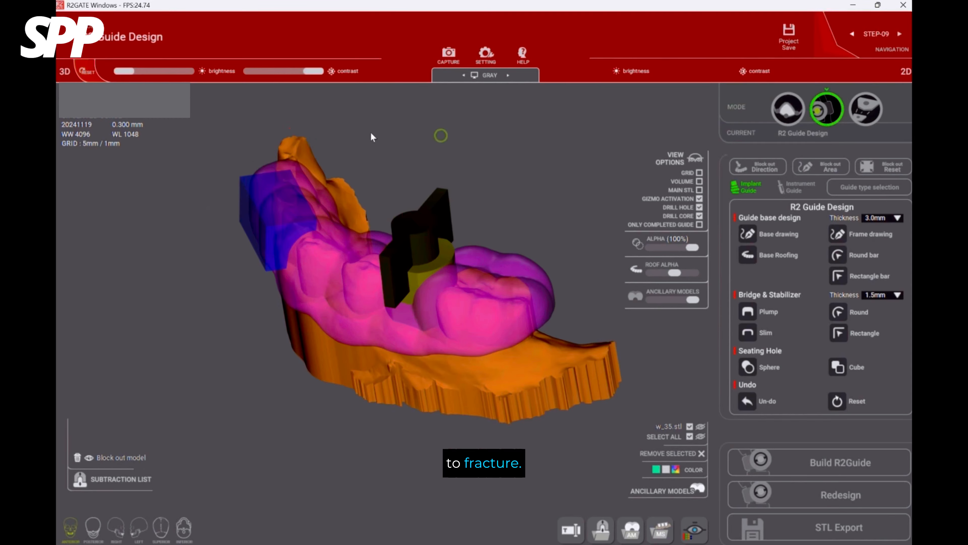
# Add a sphere seating hole on the molar and position it over the cusp area.
pyautogui.click(749, 367)
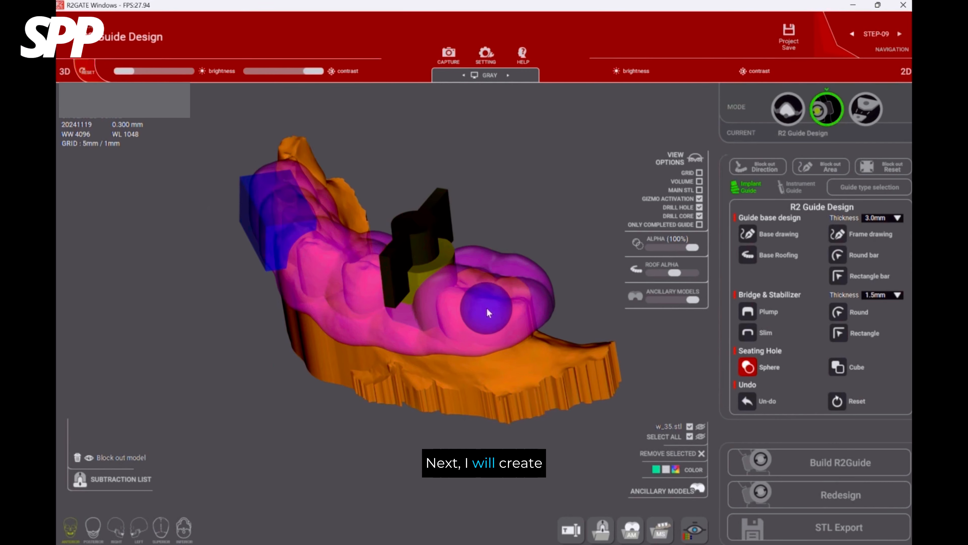
pyautogui.click(484, 308)
pyautogui.moveTo(460, 393); pyautogui.dragTo(474, 374)
pyautogui.click(520, 277)
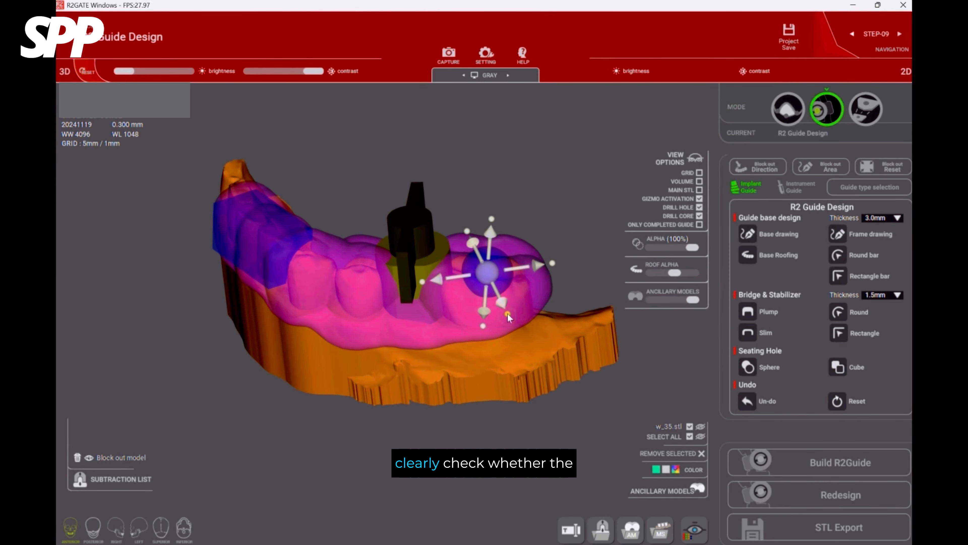
pyautogui.moveTo(511, 302); pyautogui.dragTo(628, 304)
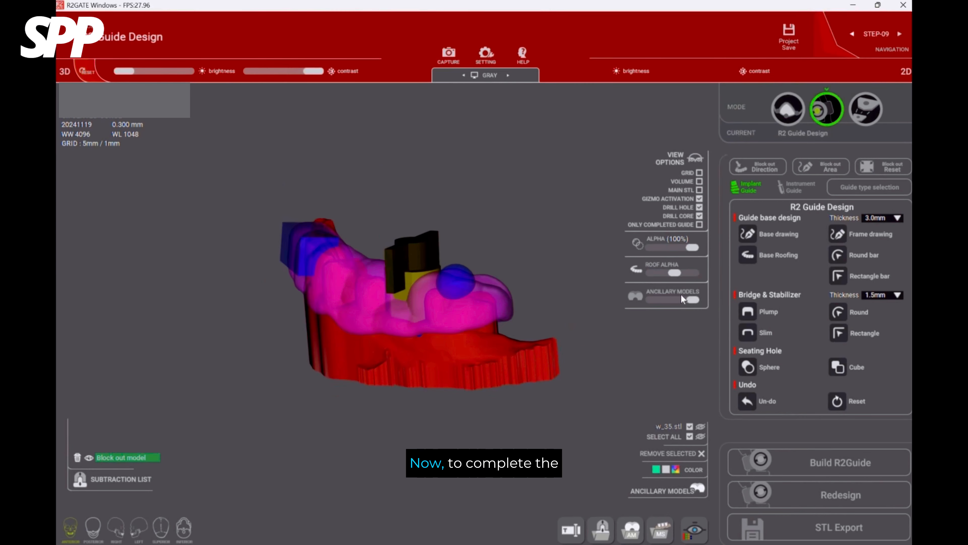
# Build the R2Guide with a model offset of 0.10 mm.
pyautogui.click(825, 454)
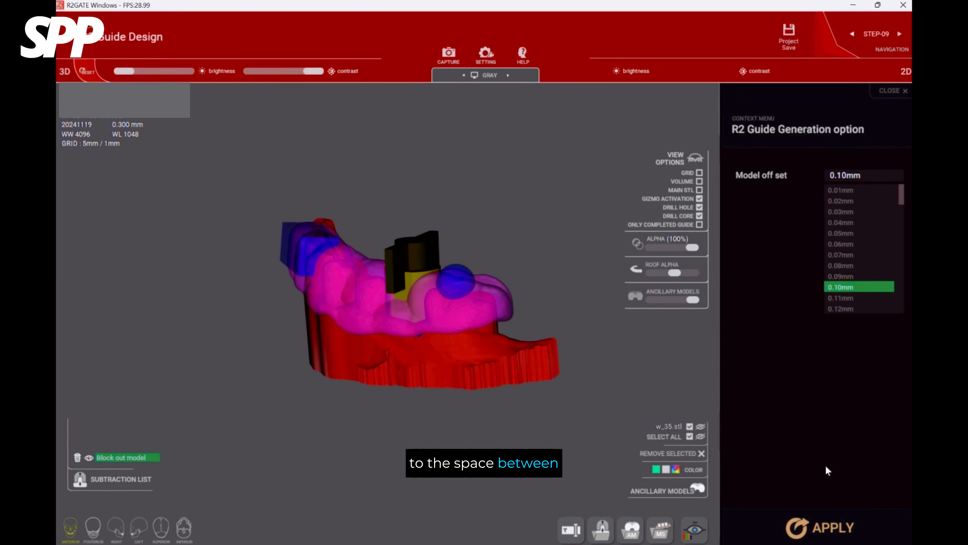
pyautogui.click(827, 526)
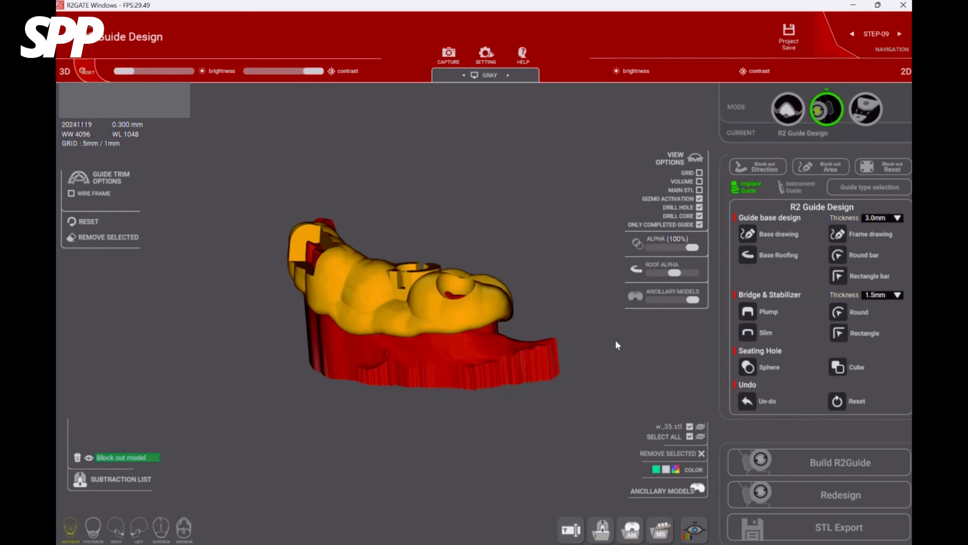
pyautogui.moveTo(615, 340); pyautogui.dragTo(533, 412)
# Export the finished guide as an STL file named guide in the SPP proj folder and accept the free Quick-Guide offer.
pyautogui.click(839, 528)
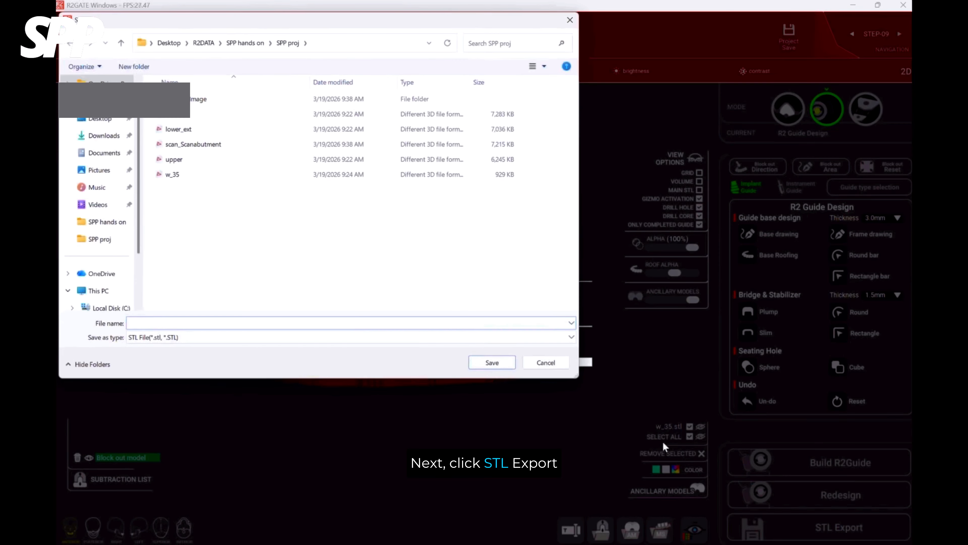
pyautogui.write('g')
pyautogui.press('Return')
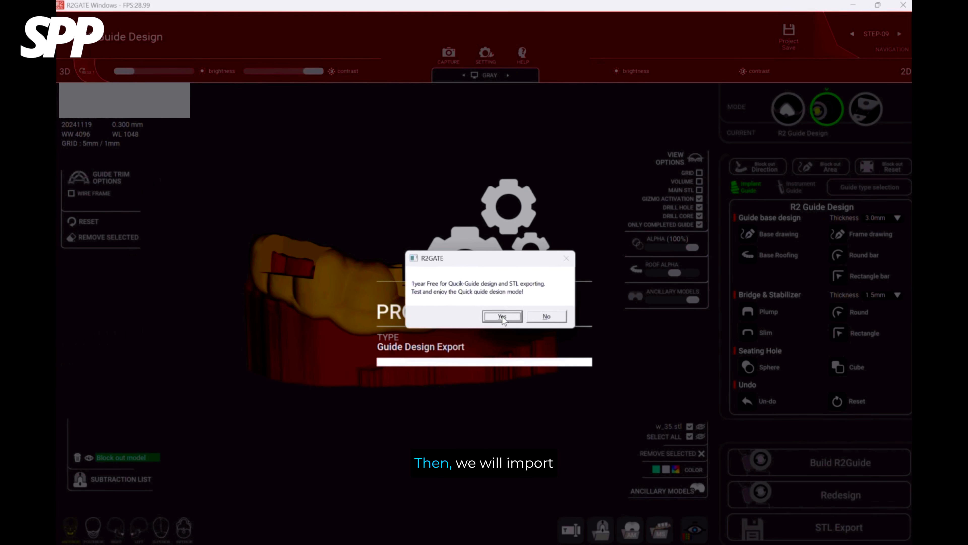
pyautogui.click(503, 316)
# Open the exported guide file from the SPP proj folder in 3Shape 3D Viewer.
pyautogui.click(531, 482)
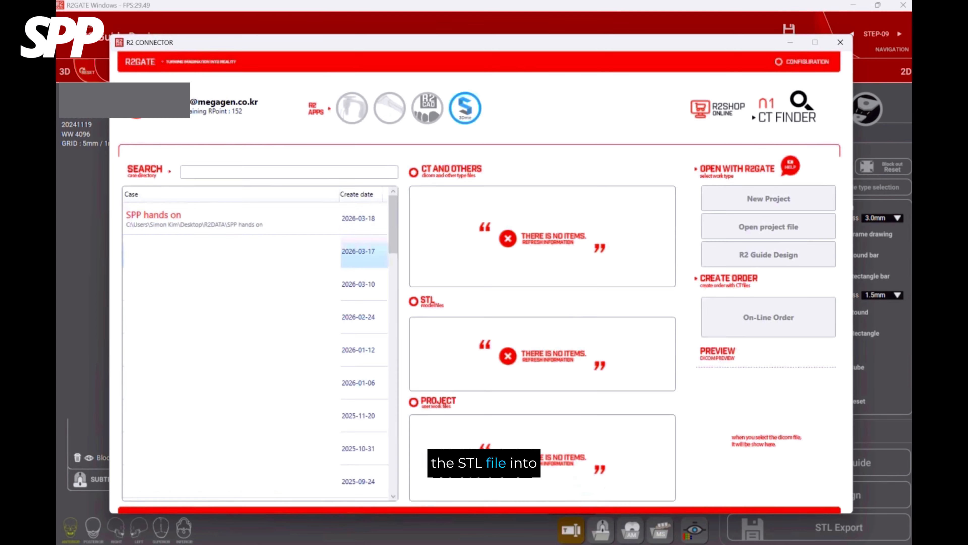
pyautogui.click(232, 220)
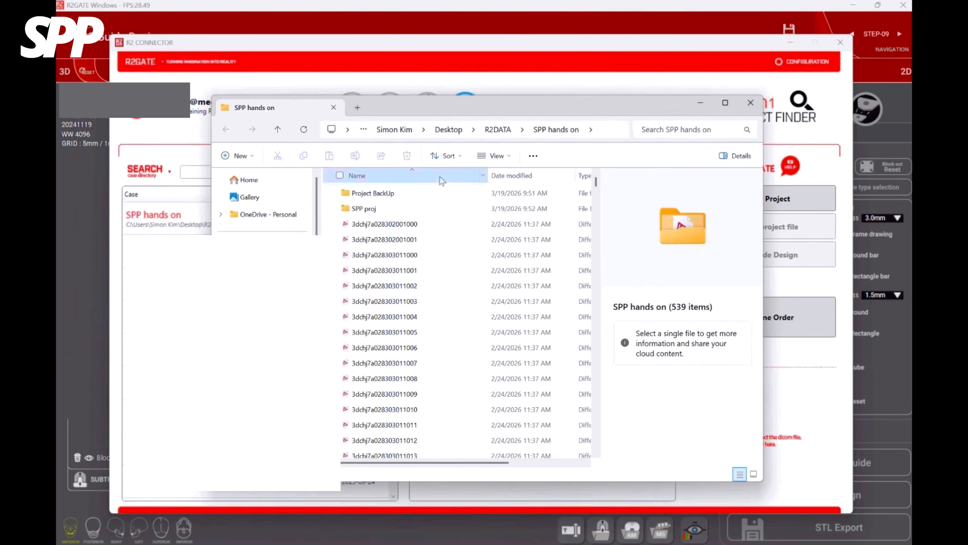
pyautogui.doubleClick(382, 204)
pyautogui.click(360, 209)
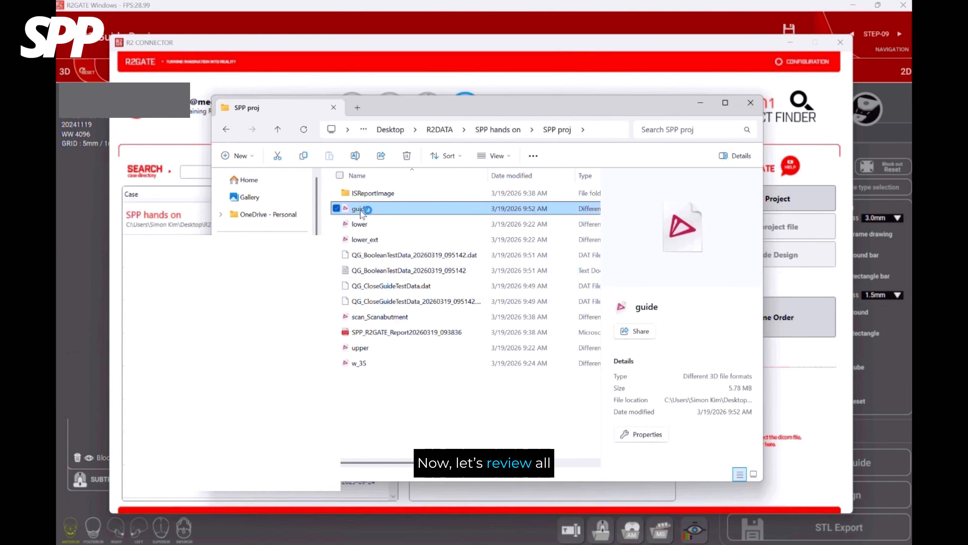
pyautogui.press('Return')
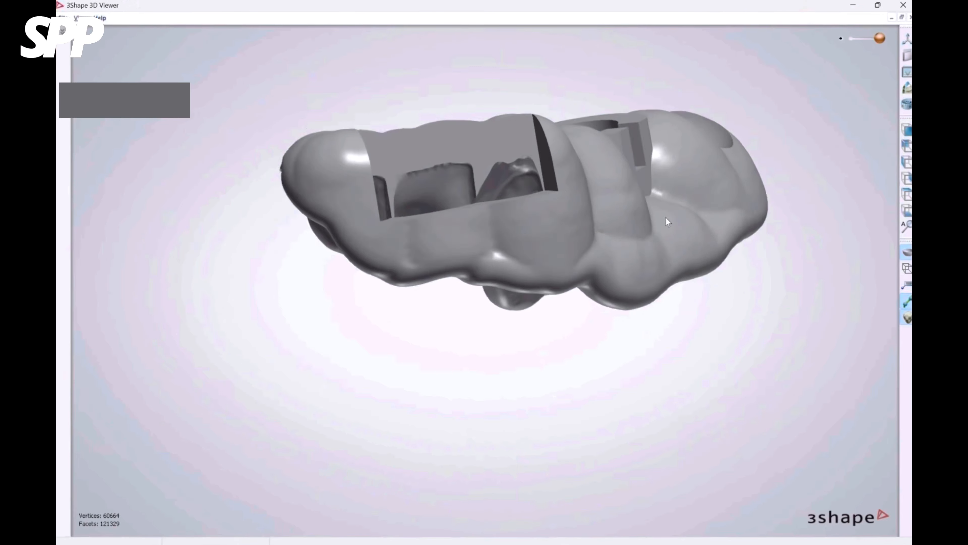
pyautogui.moveTo(666, 217)
pyautogui.mouseDown(button='right')
pyautogui.moveTo(617, 183)
pyautogui.moveTo(649, 224)
pyautogui.mouseUp(button='right')
# Load the lower_ext and scan_Scanabutment models into the viewer with the guide and inspect how the guide sits on the teeth.
pyautogui.moveTo(487, 544)
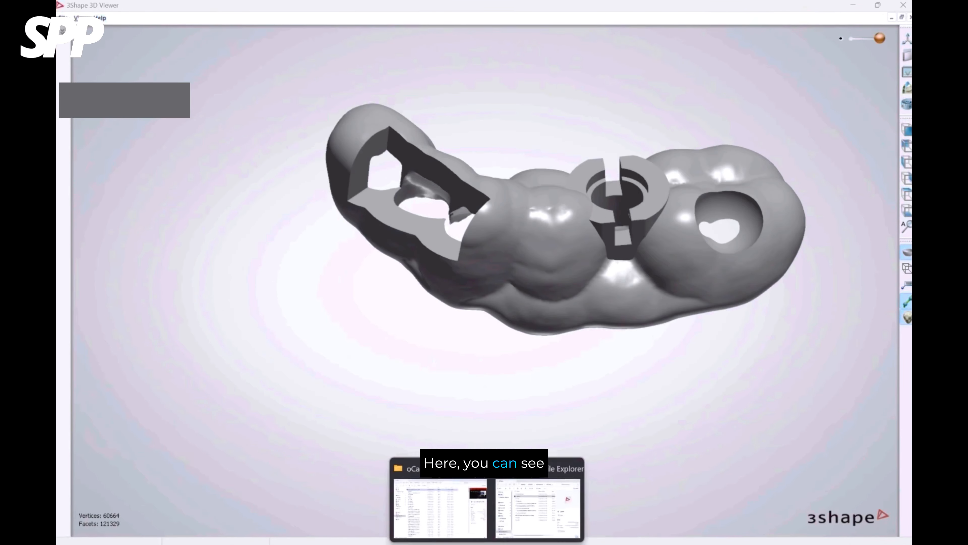
pyautogui.click(441, 506)
pyautogui.moveTo(363, 239); pyautogui.dragTo(768, 245)
pyautogui.moveTo(547, 338)
pyautogui.mouseDown(button='right')
pyautogui.moveTo(544, 311)
pyautogui.moveTo(547, 332)
pyautogui.mouseUp(button='right')
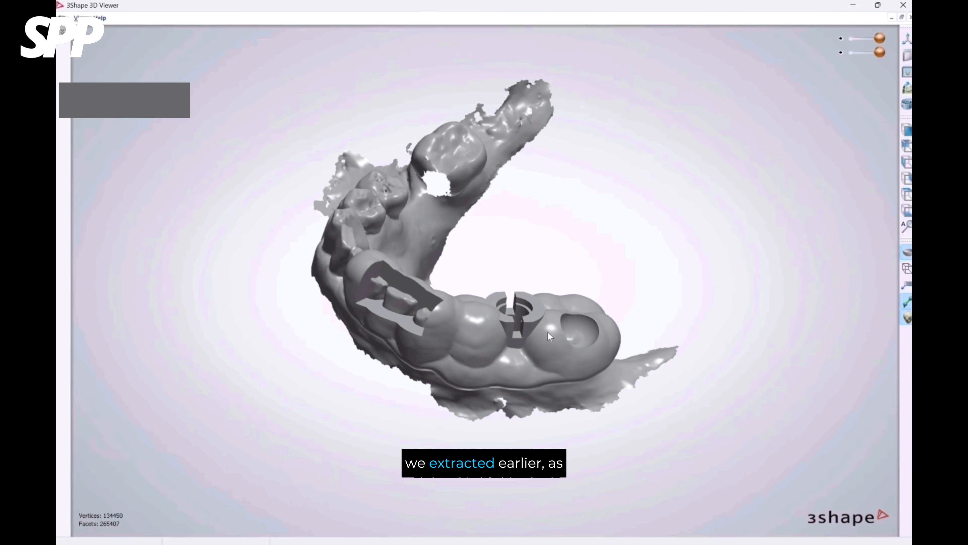
pyautogui.click(443, 505)
pyautogui.moveTo(427, 316); pyautogui.dragTo(823, 142)
pyautogui.moveTo(596, 214); pyautogui.dragTo(584, 238, button='right')
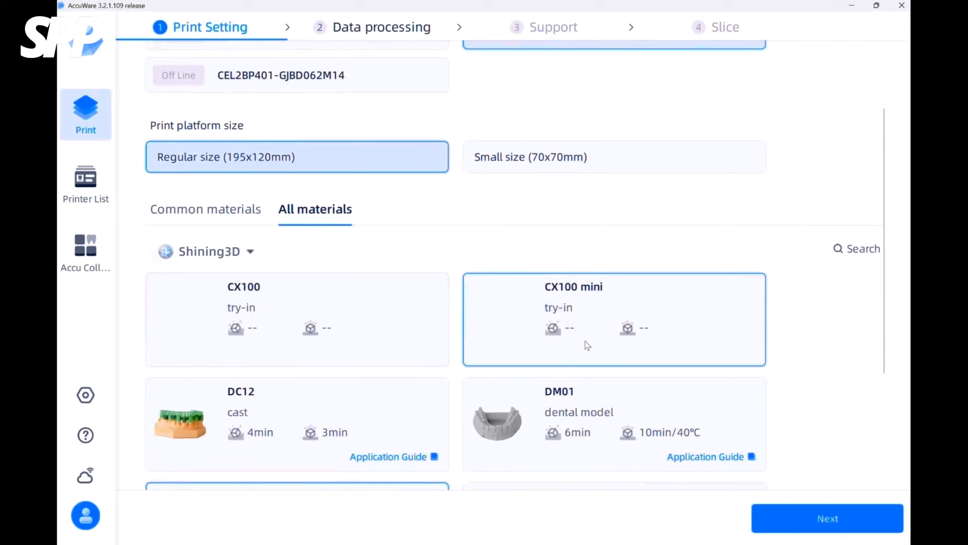
# Switch to AccuWare, browse all Shining3D materials and select the SG01 surgical guide resin.
pyautogui.scroll(-6, 585, 341)
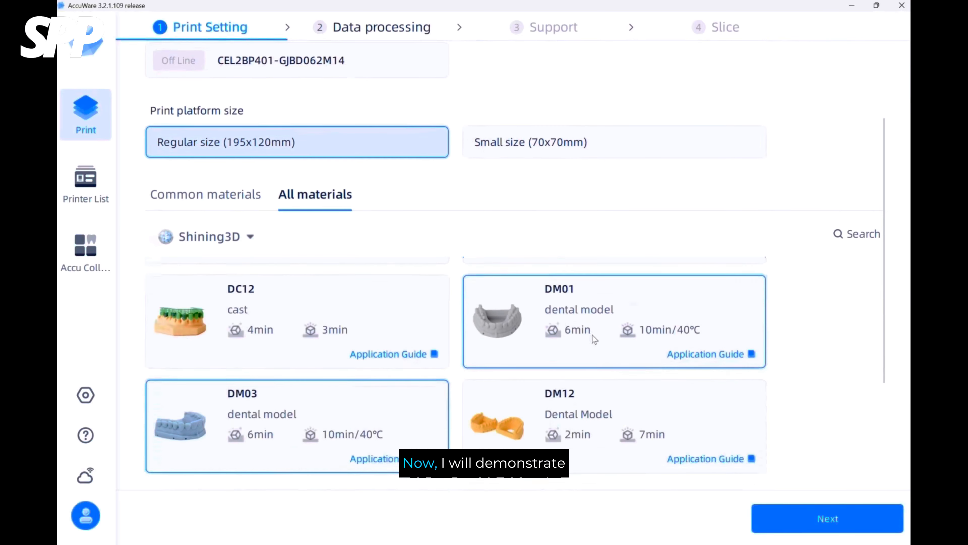
pyautogui.scroll(-8, 579, 331)
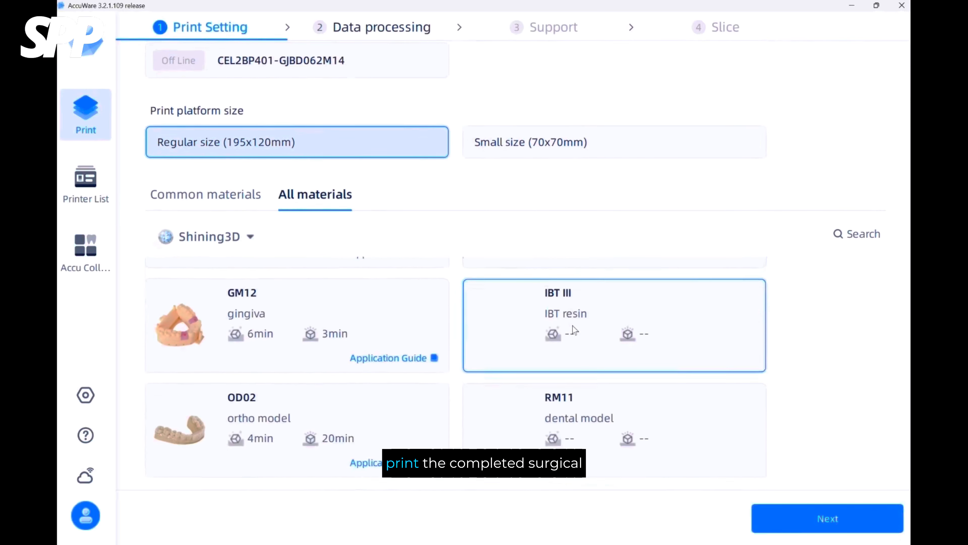
pyautogui.scroll(-4, 572, 325)
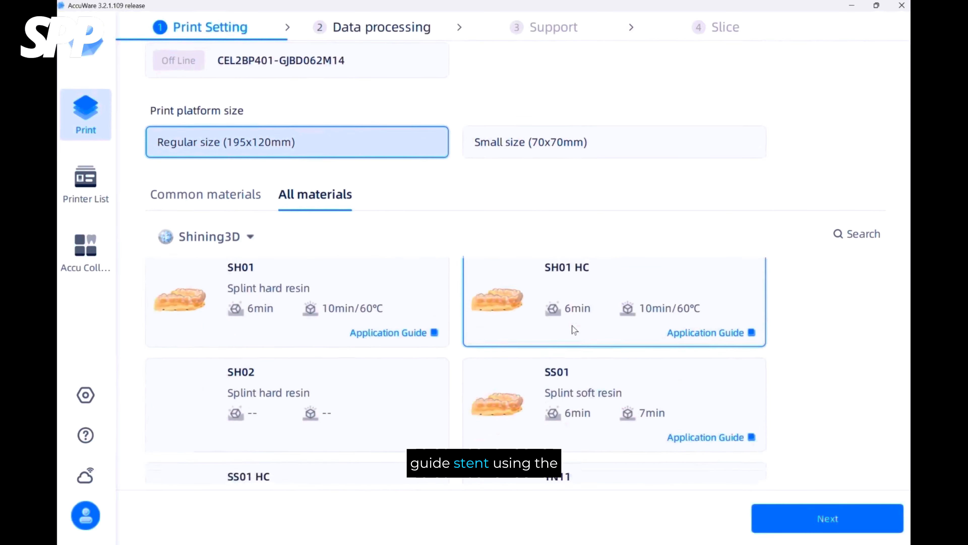
pyautogui.scroll(-4, 549, 335)
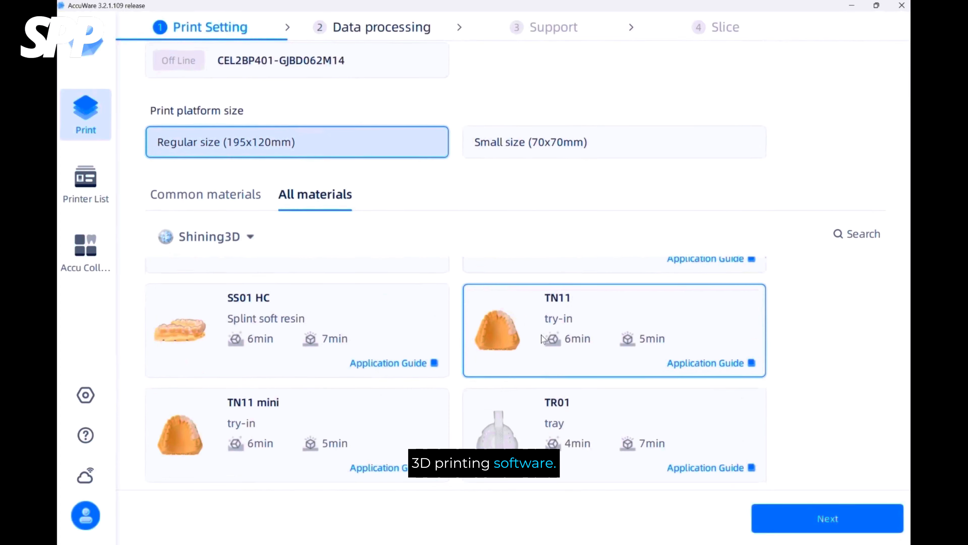
pyautogui.scroll(6, 577, 334)
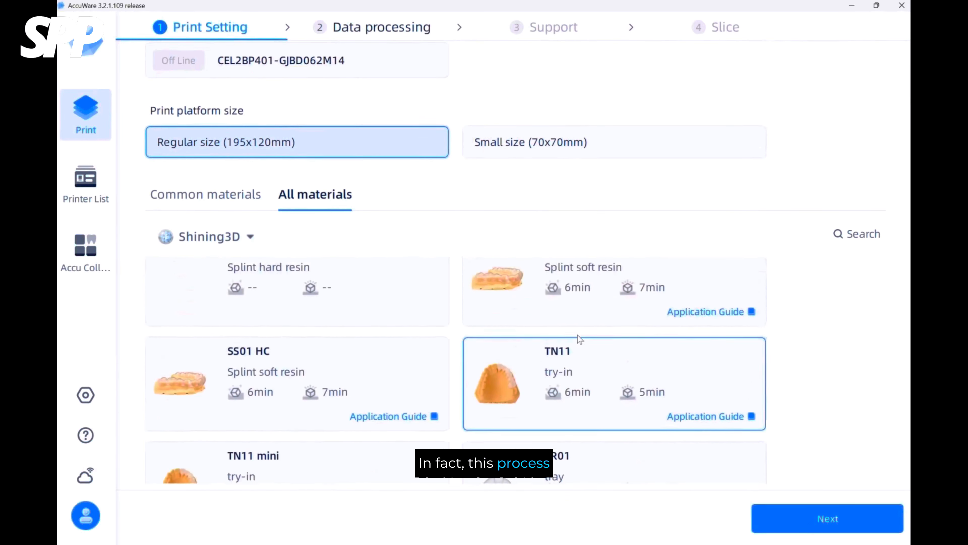
pyautogui.scroll(2, 859, 394)
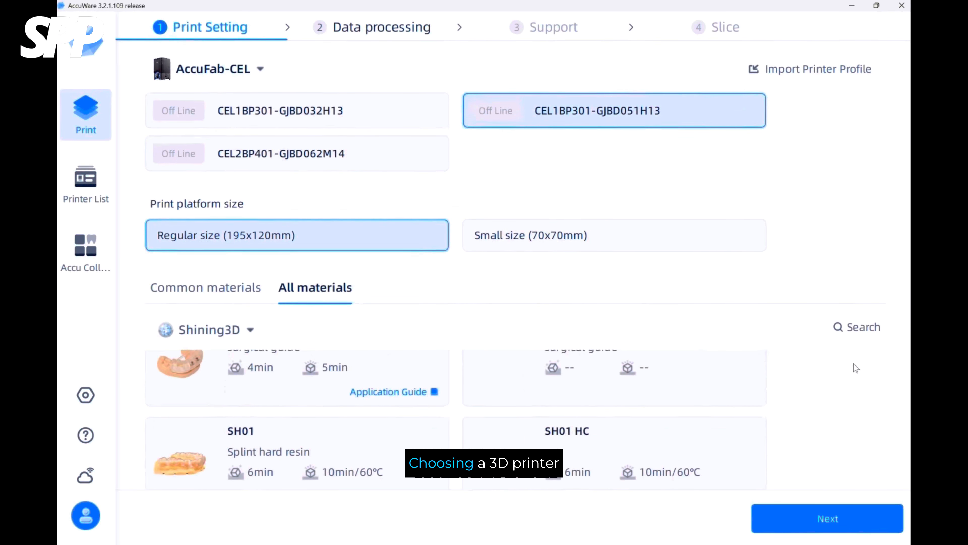
pyautogui.scroll(-4, 853, 363)
pyautogui.scroll(2, 863, 318)
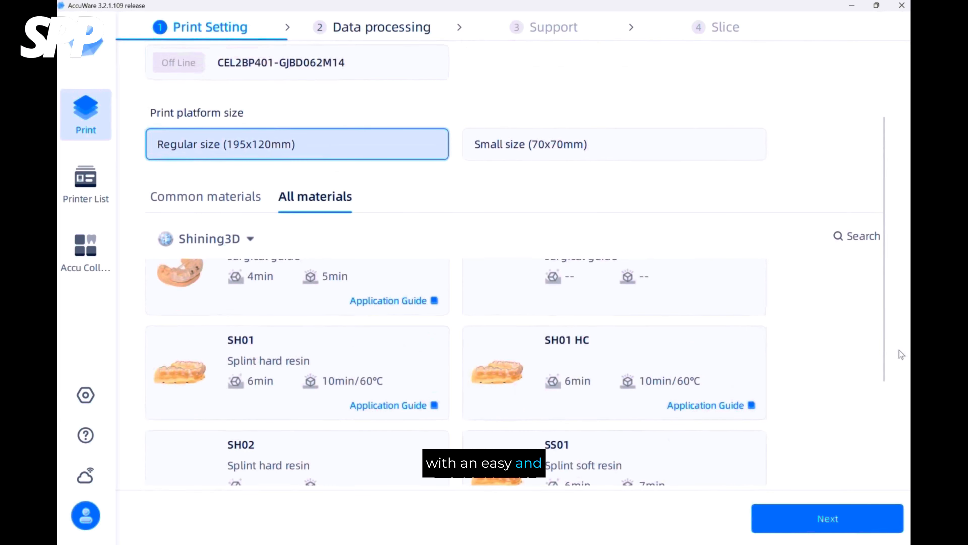
pyautogui.scroll(3, 500, 305)
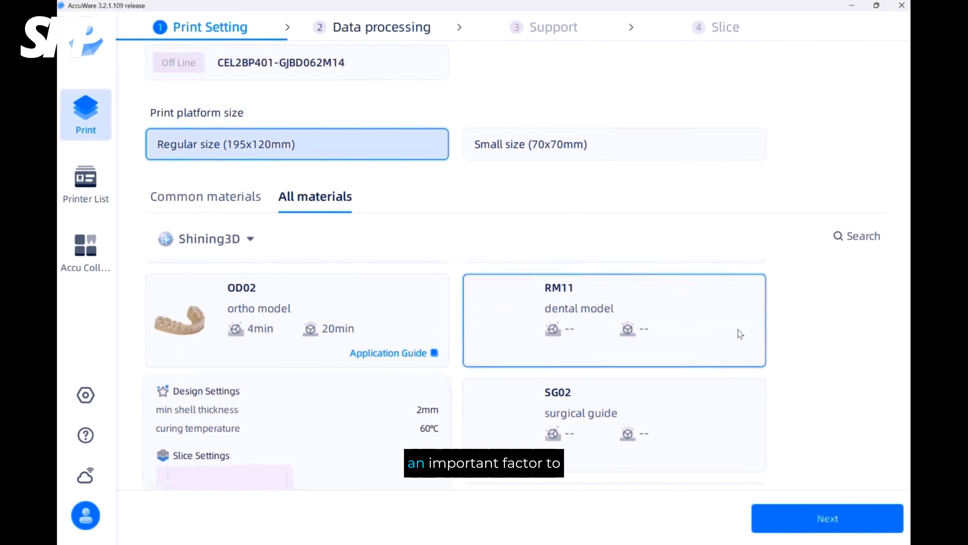
pyautogui.click(382, 379)
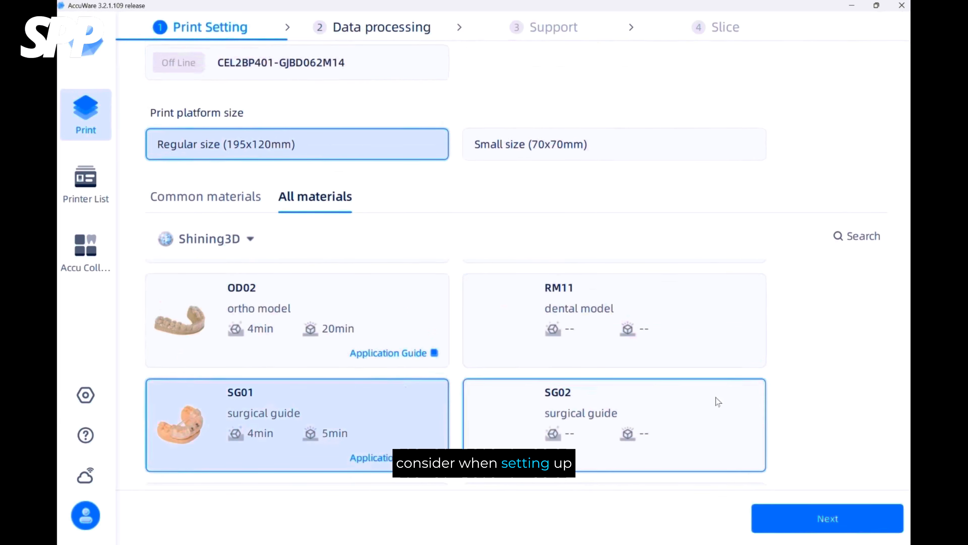
# Continue to data processing and load the guide file from the SPP proj folder onto the print platform.
pyautogui.click(809, 512)
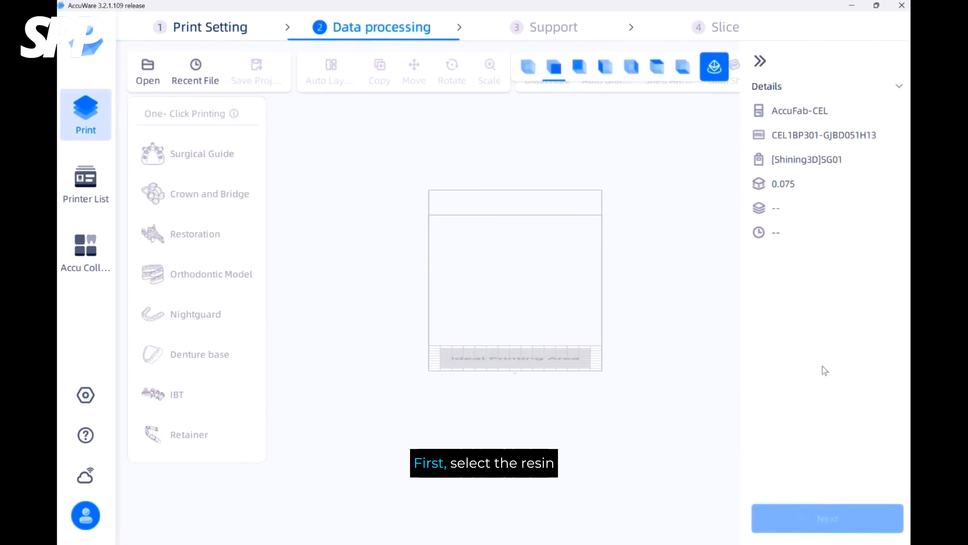
pyautogui.scroll(3, 666, 259)
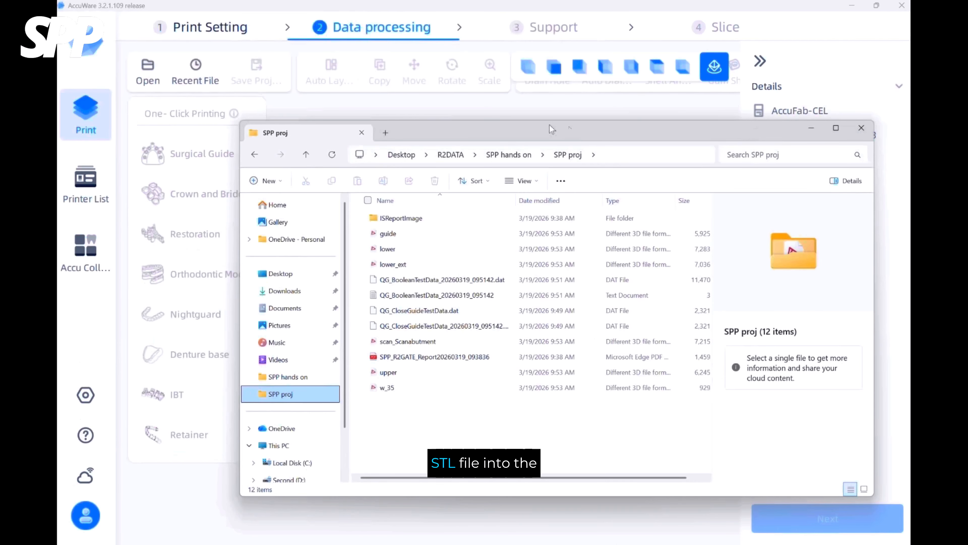
pyautogui.moveTo(499, 128); pyautogui.dragTo(683, 75)
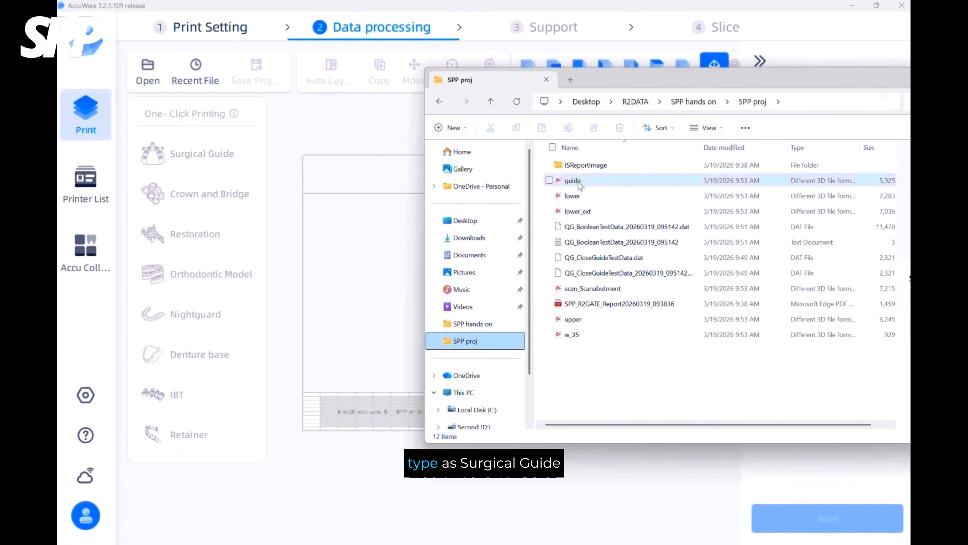
pyautogui.click(569, 182)
pyautogui.moveTo(381, 256); pyautogui.dragTo(398, 269)
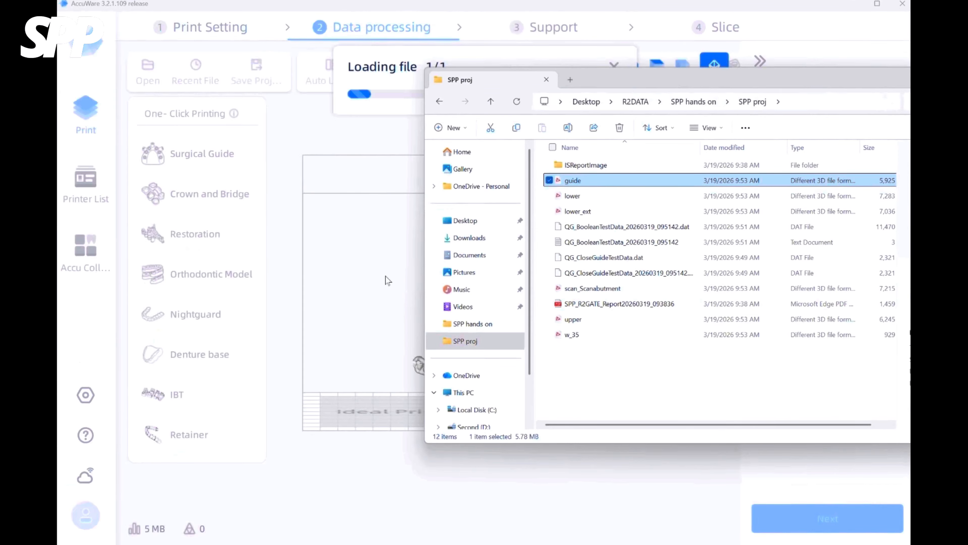
pyautogui.click(450, 395)
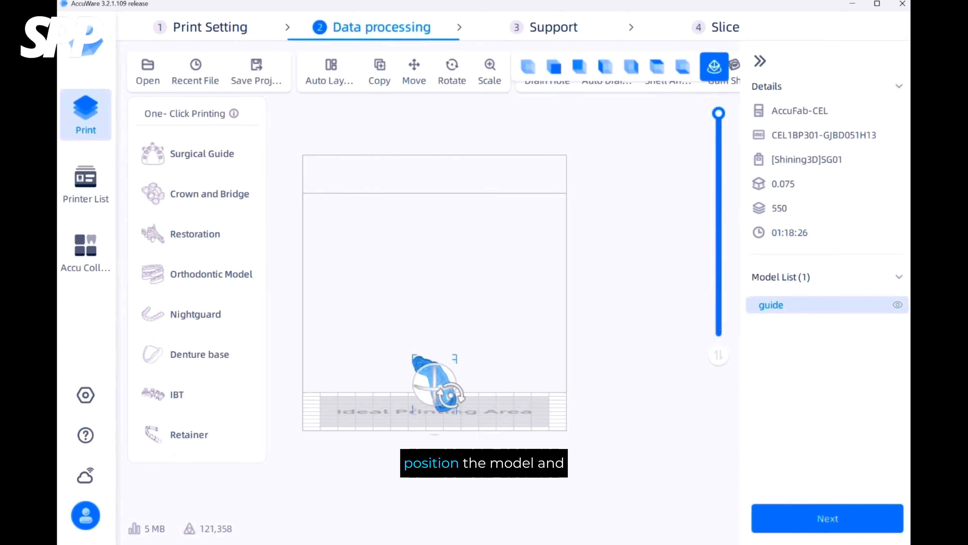
# Run one-click Surgical Guide printing to orient the guide and generate its supports, and preview the layers.
pyautogui.click(228, 153)
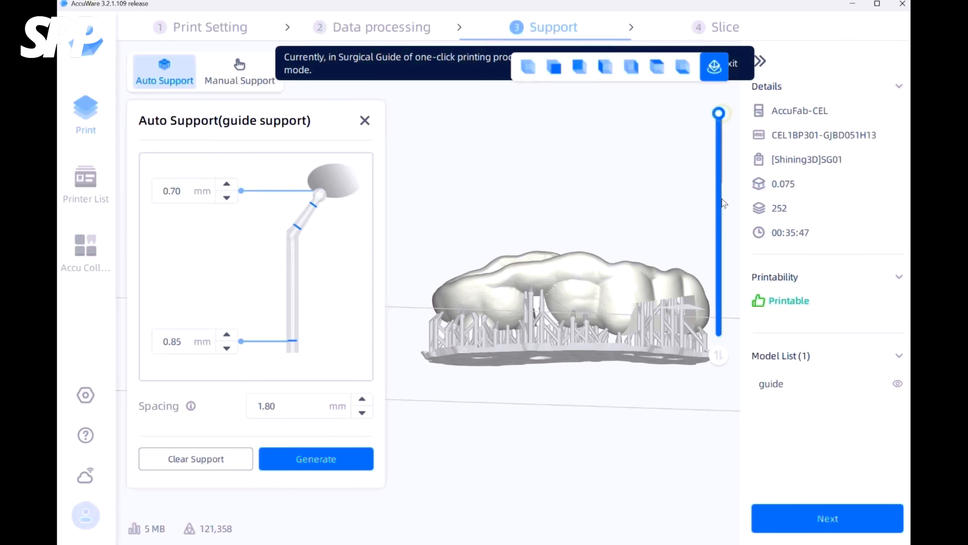
pyautogui.moveTo(722, 127)
pyautogui.mouseDown()
pyautogui.moveTo(723, 347)
pyautogui.moveTo(727, 131)
pyautogui.mouseUp()
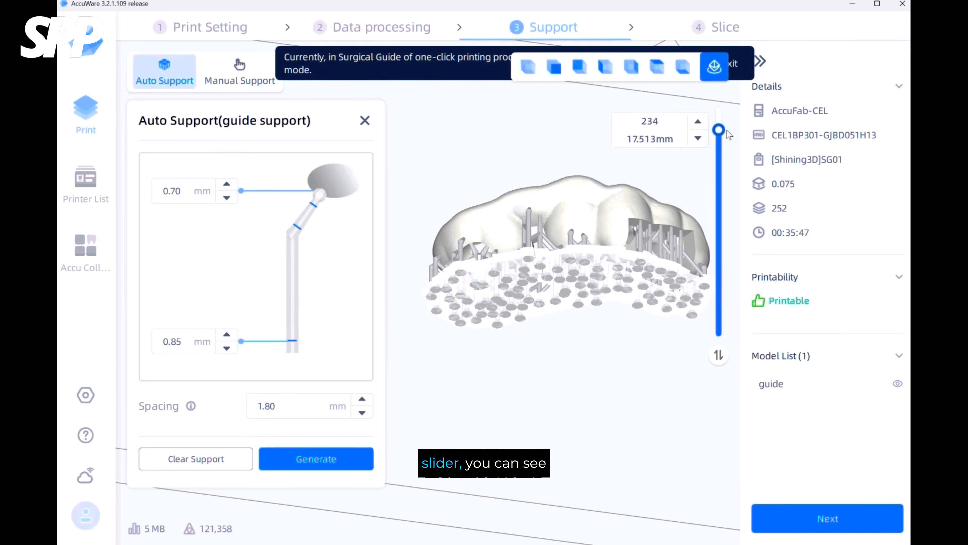
pyautogui.moveTo(580, 293); pyautogui.dragTo(601, 351, button='right')
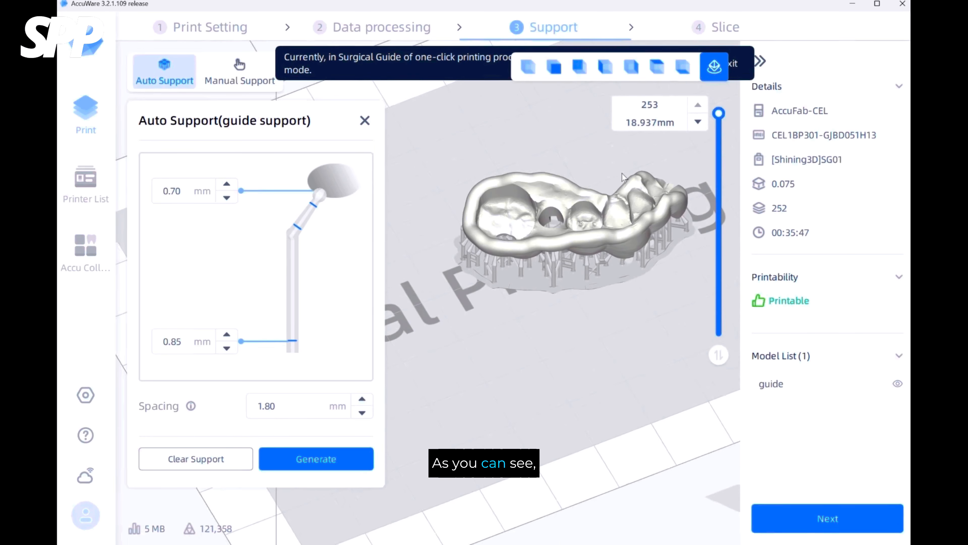
# Exit the one-click Surgical Guide mode and inspect the generated supports from the side and below.
pyautogui.click(735, 64)
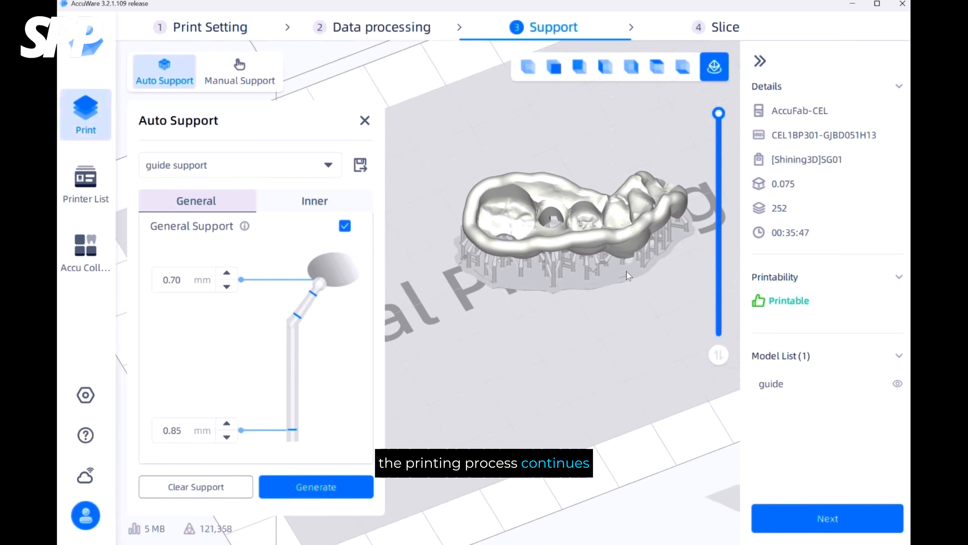
pyautogui.moveTo(627, 272); pyautogui.dragTo(523, 403, button='right')
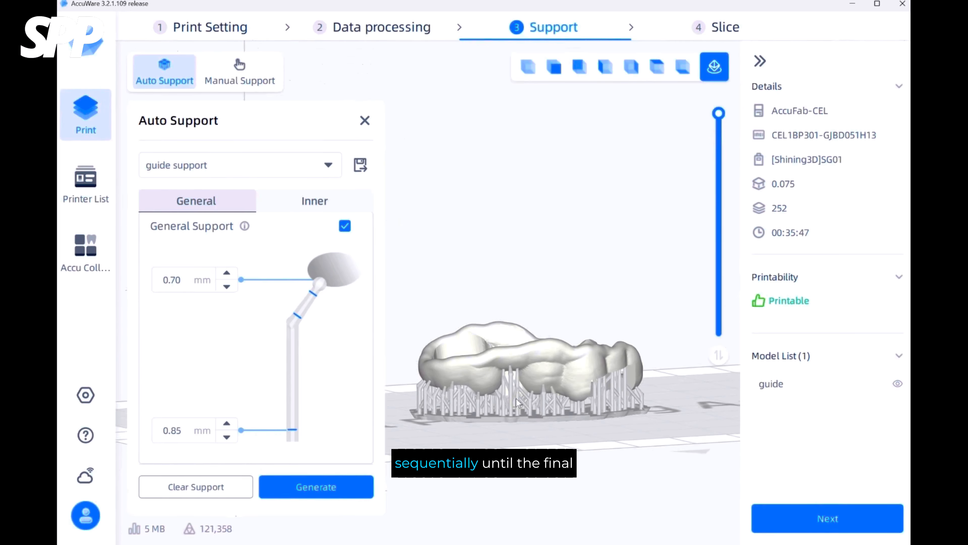
pyautogui.moveTo(534, 364); pyautogui.dragTo(547, 347, button='right')
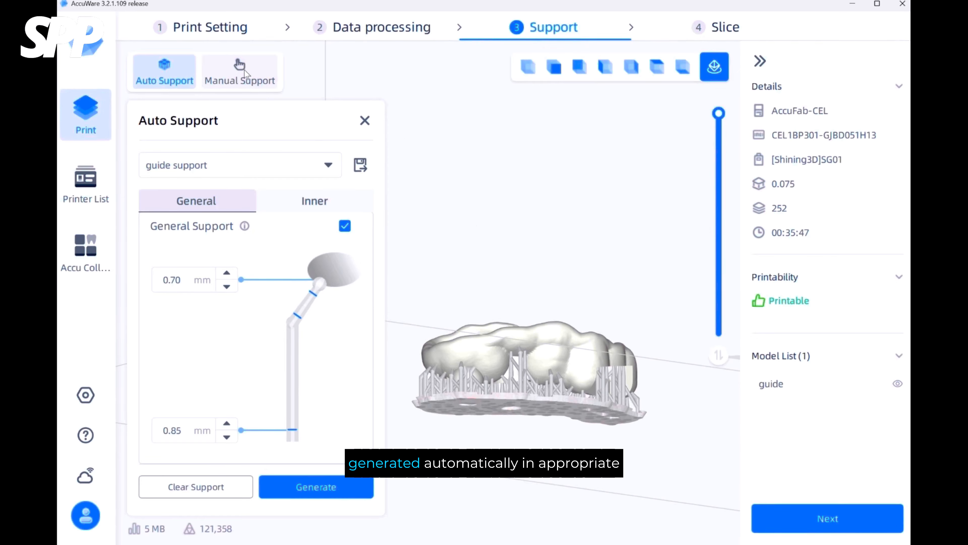
# Switch to manual support editing, inspect the support points on the guide's underside and try adding one near the sleeve hole.
pyautogui.click(240, 73)
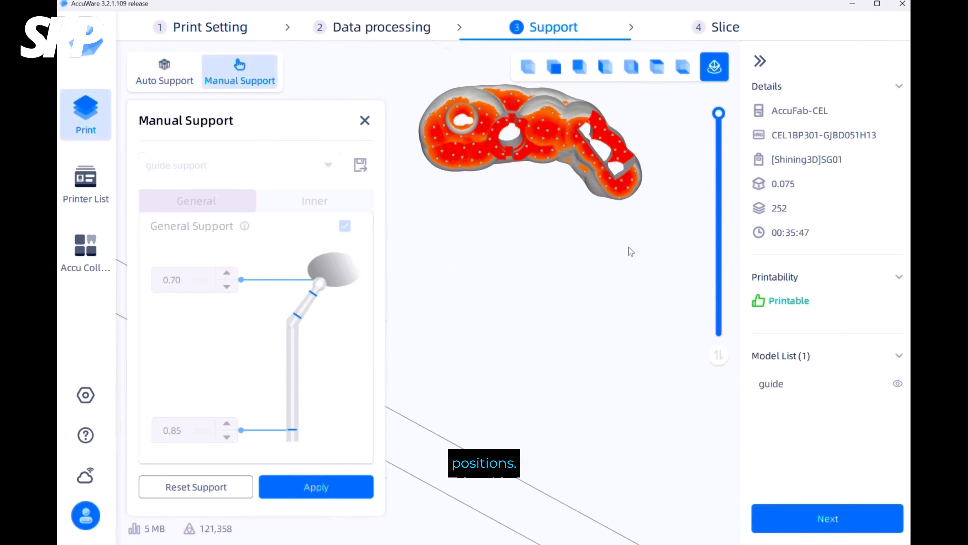
pyautogui.scroll(4, 494, 106)
pyautogui.moveTo(495, 111); pyautogui.dragTo(543, 318, button='right')
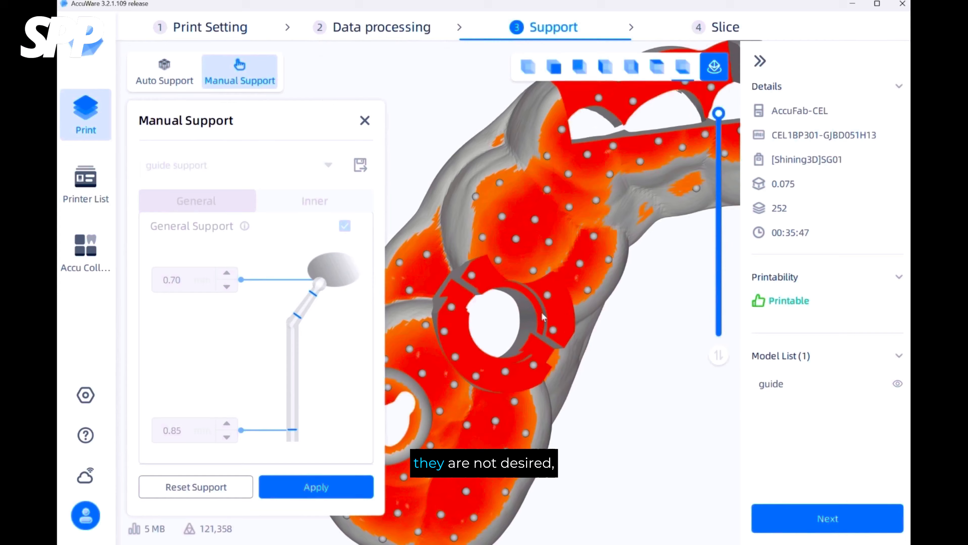
pyautogui.click(560, 314)
pyautogui.click(522, 253)
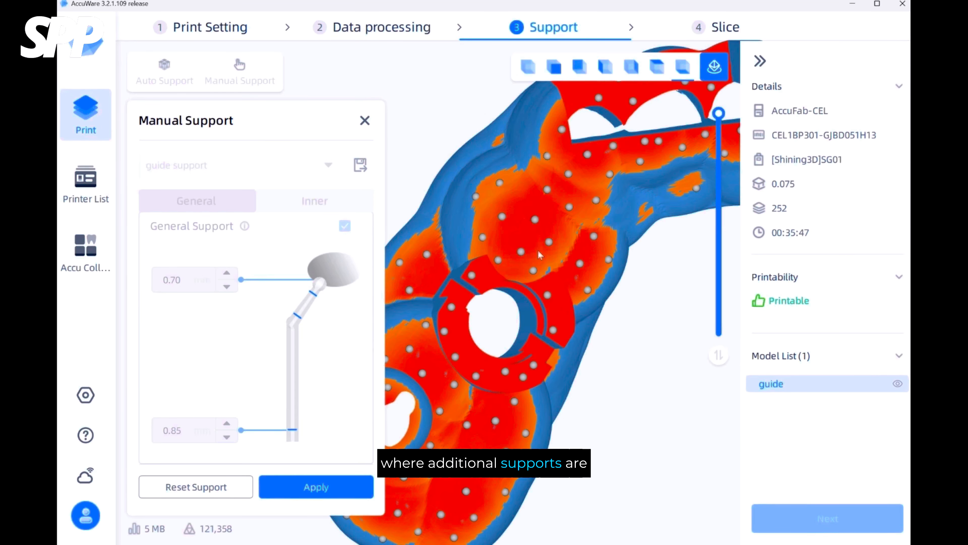
pyautogui.scroll(-10, 522, 240)
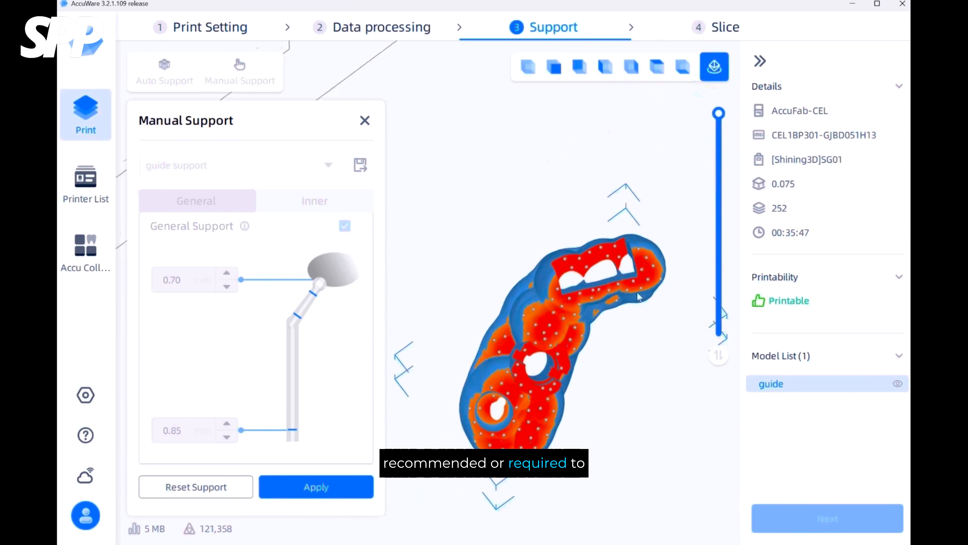
pyautogui.moveTo(657, 303); pyautogui.dragTo(706, 287, button='right')
pyautogui.click(705, 287)
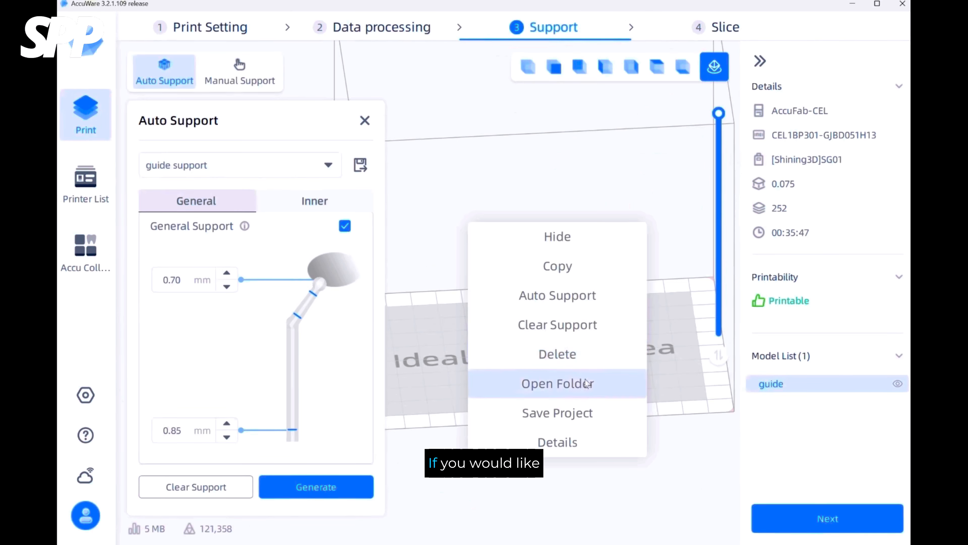
# Duplicate the supported guide until three copies stand on the platform, and close the auto support settings.
pyautogui.click(587, 269)
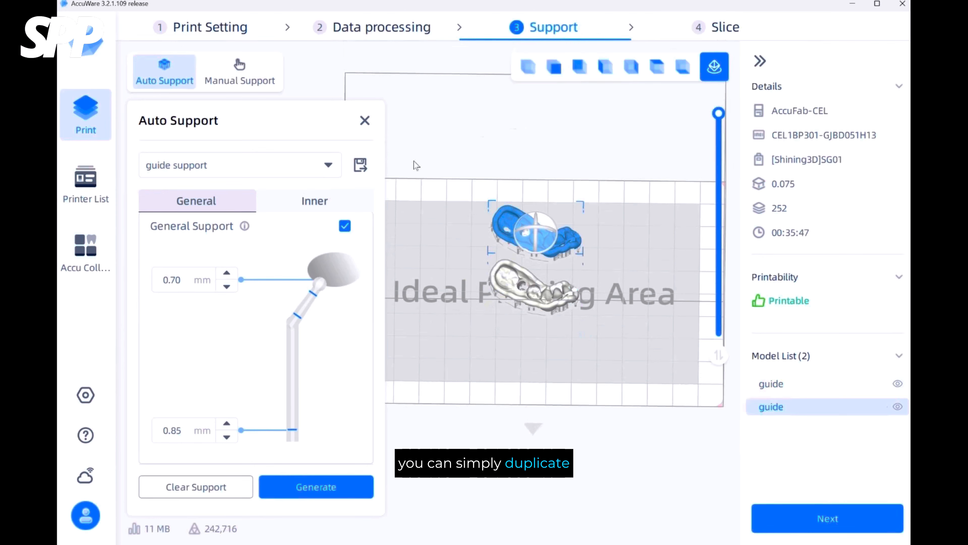
pyautogui.click(365, 120)
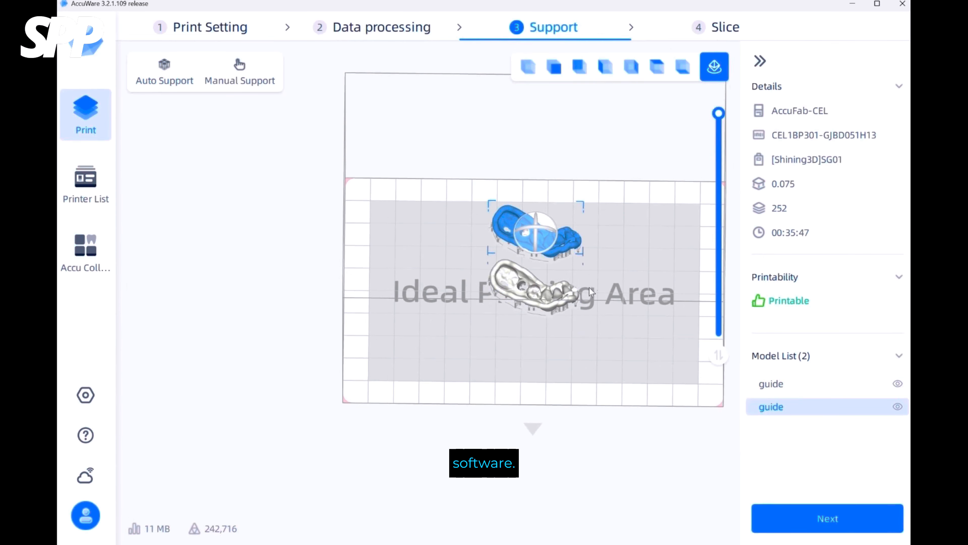
pyautogui.rightClick(569, 243)
pyautogui.click(635, 172)
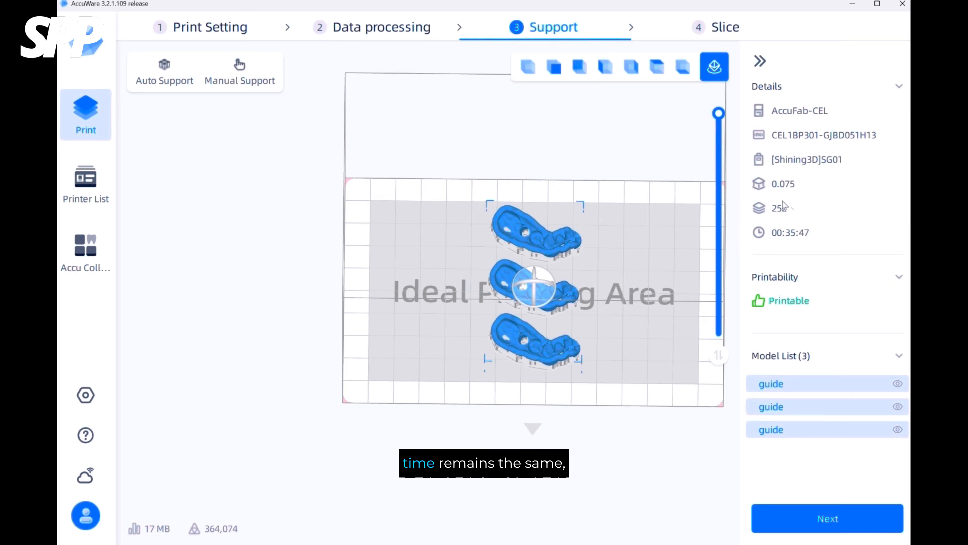
pyautogui.click(607, 390)
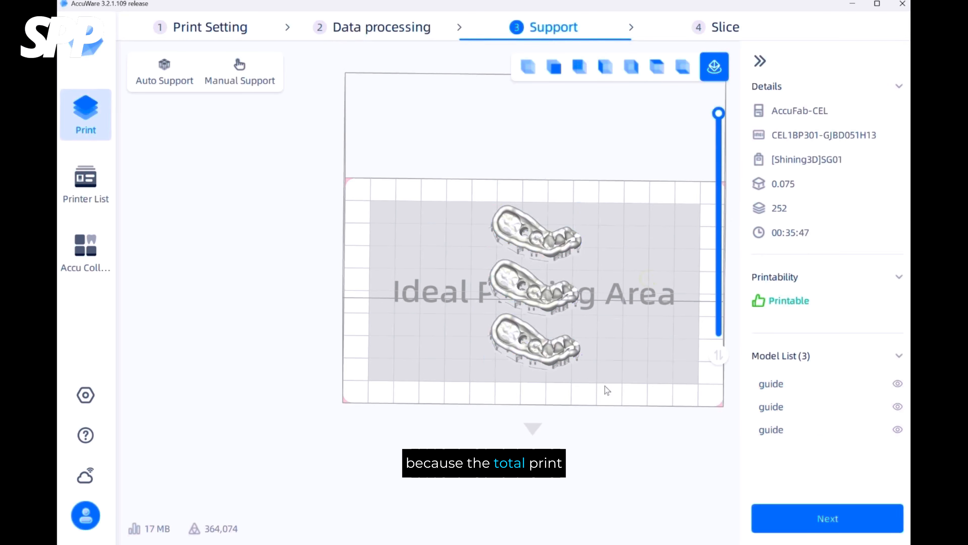
pyautogui.moveTo(607, 389); pyautogui.dragTo(578, 309, button='right')
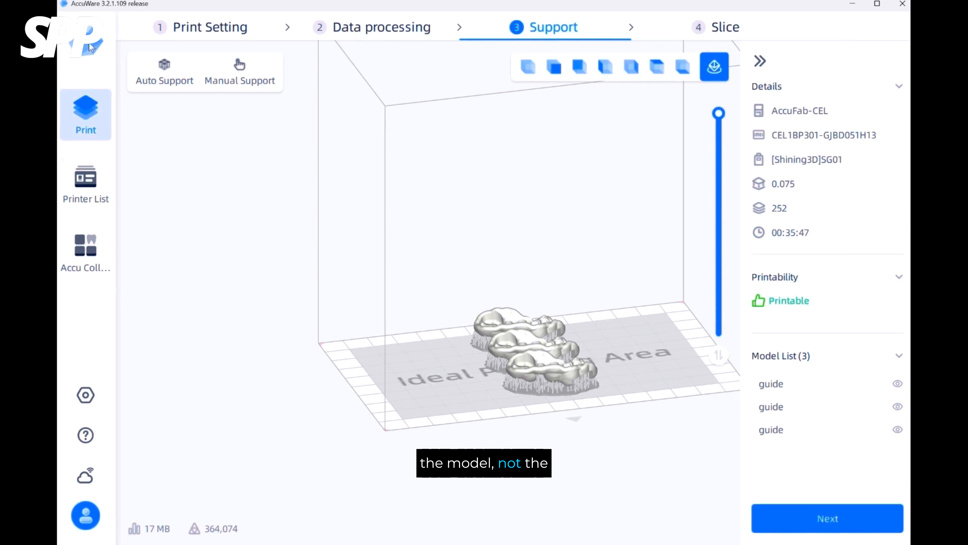
# Return to data processing, select all three guides and auto-arrange them on the platform with 1.00 mm spacing.
pyautogui.click(371, 32)
pyautogui.moveTo(643, 435); pyautogui.dragTo(425, 150)
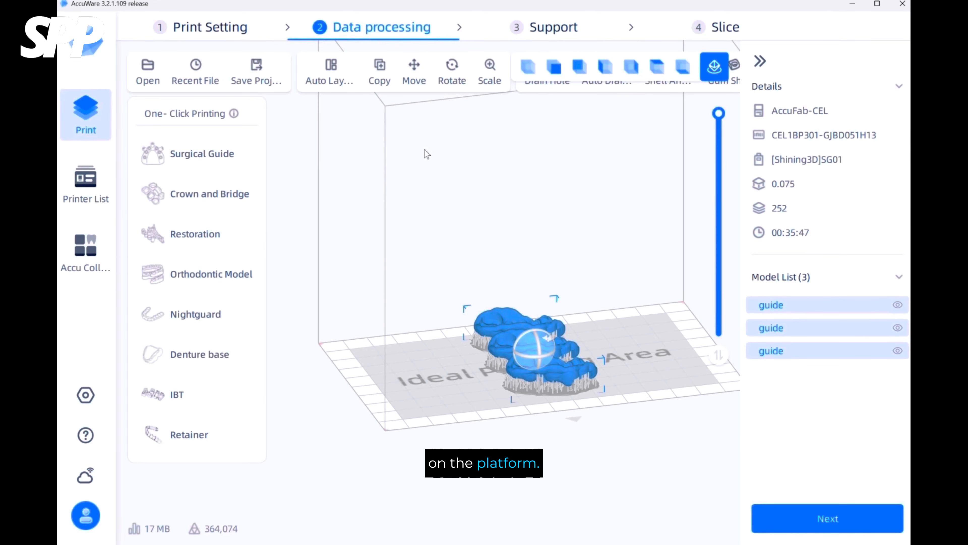
pyautogui.click(323, 70)
pyautogui.click(343, 209)
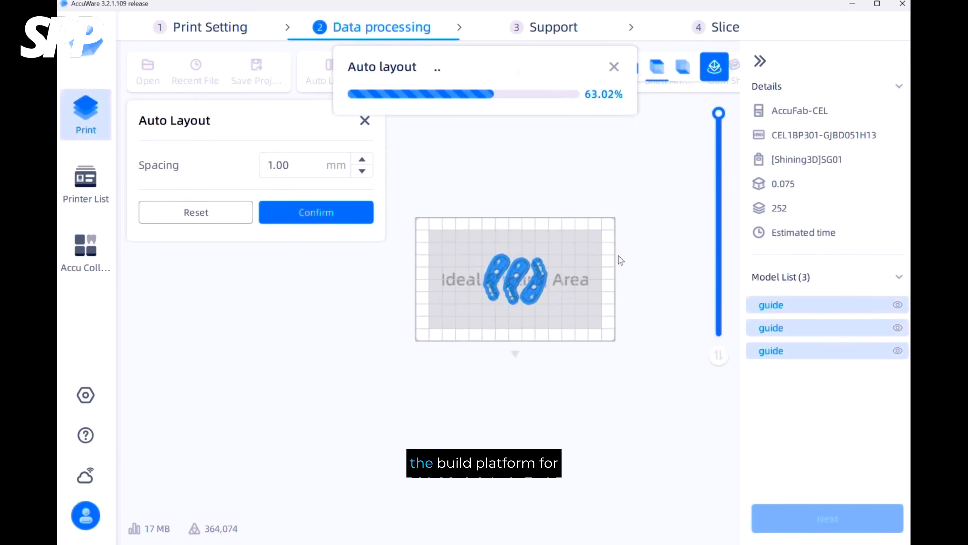
pyautogui.click(337, 206)
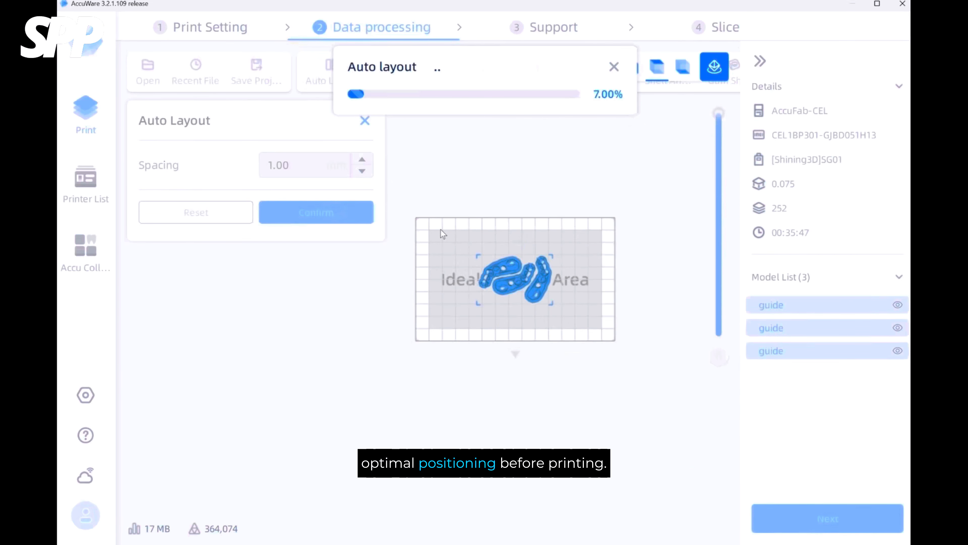
pyautogui.click(674, 230)
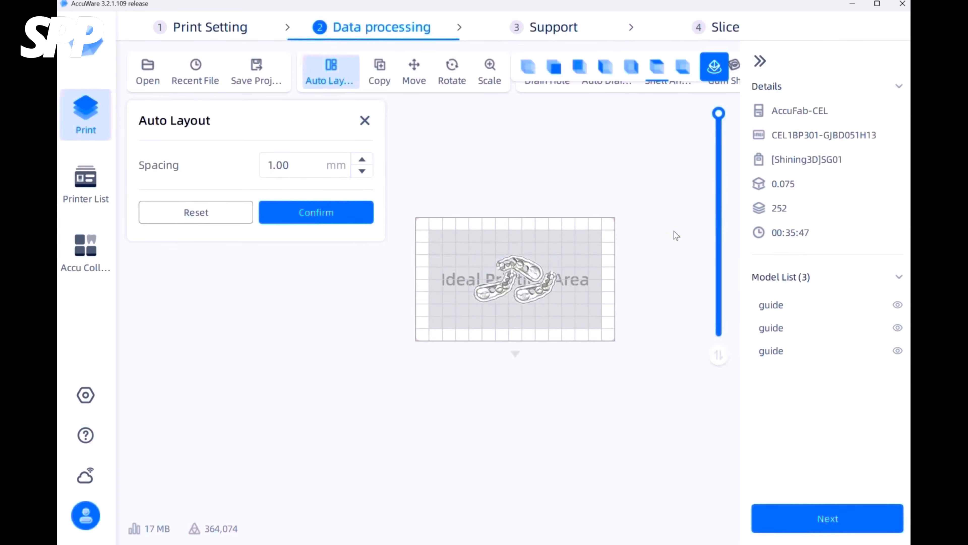